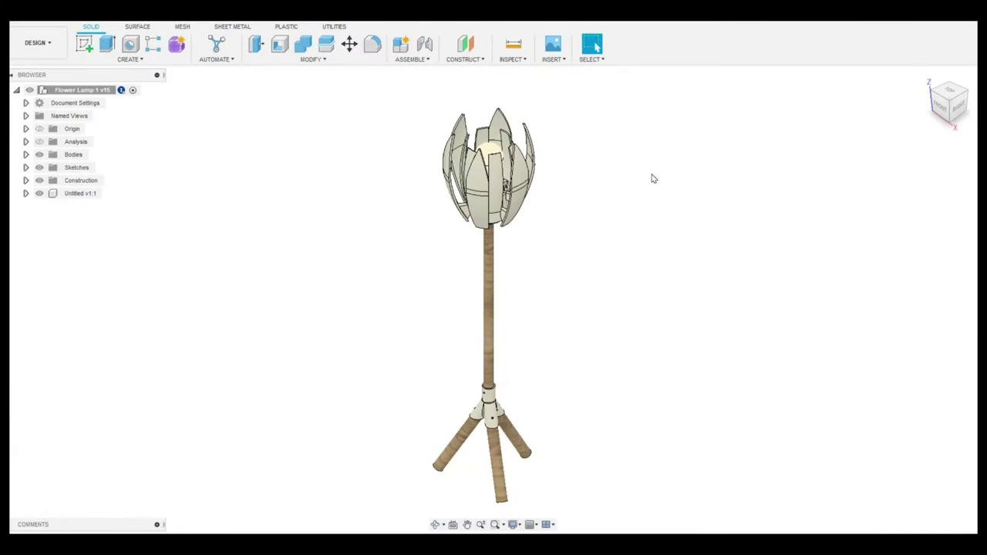
Start a sketch on the front plane and draw a horizontal base line left from the origin.
{"action": "scroll", "coordinate": [462, 116], "scroll_direction": "up", "scroll_amount": 3}
{"action": "scroll", "coordinate": [455, 139], "scroll_direction": "up", "scroll_amount": 2}
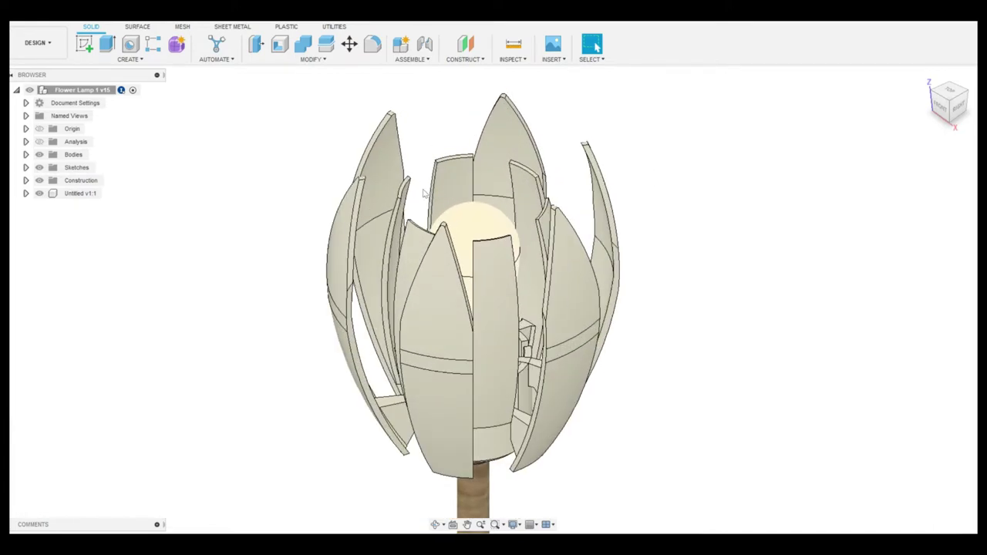
{"action": "scroll", "coordinate": [370, 242], "scroll_direction": "down", "scroll_amount": 5}
{"action": "mouse_move", "coordinate": [370, 242]}
{"action": "middle_mouse_down", "text": "shift"}
{"action": "mouse_move", "coordinate": [372, 271]}
{"action": "mouse_move", "coordinate": [462, 227]}
{"action": "mouse_move", "coordinate": [368, 232]}
{"action": "mouse_move", "coordinate": [288, 269]}
{"action": "mouse_move", "coordinate": [329, 212]}
{"action": "mouse_move", "coordinate": [280, 290]}
{"action": "middle_mouse_up", "text": "shift"}
{"action": "key", "text": "Escape"}
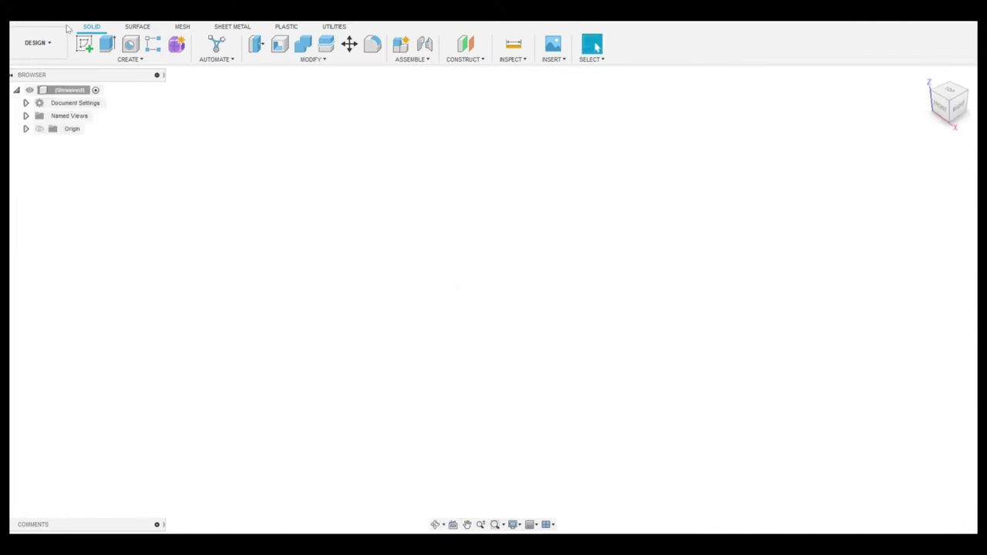
{"action": "left_click", "coordinate": [85, 48]}
{"action": "left_click", "coordinate": [511, 287]}
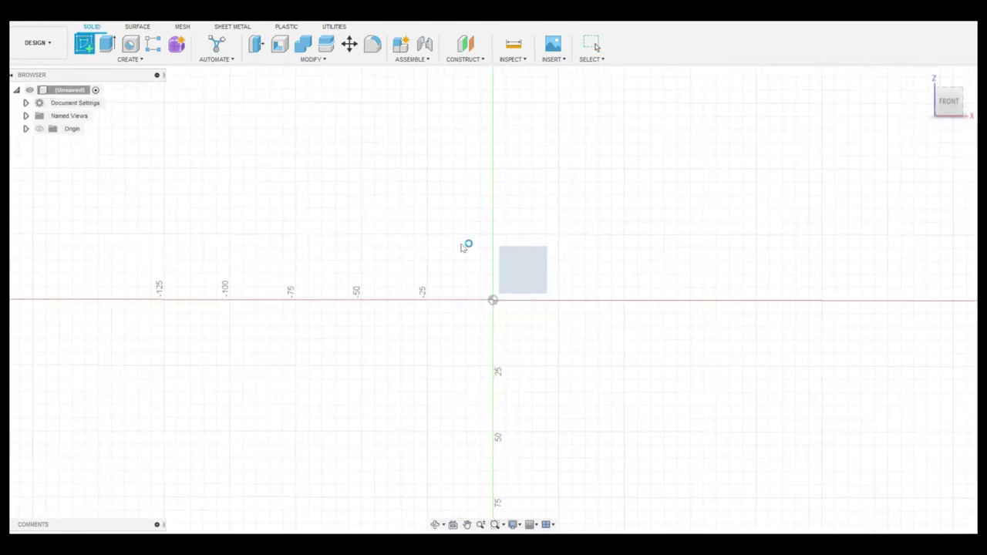
{"action": "left_click", "coordinate": [88, 47]}
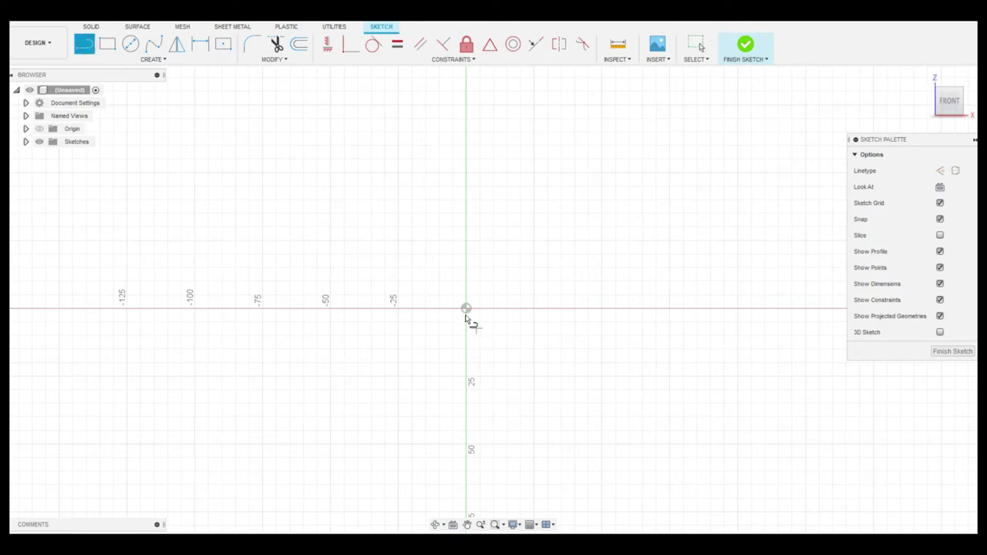
{"action": "left_click", "coordinate": [466, 309]}
{"action": "left_click", "coordinate": [329, 309]}
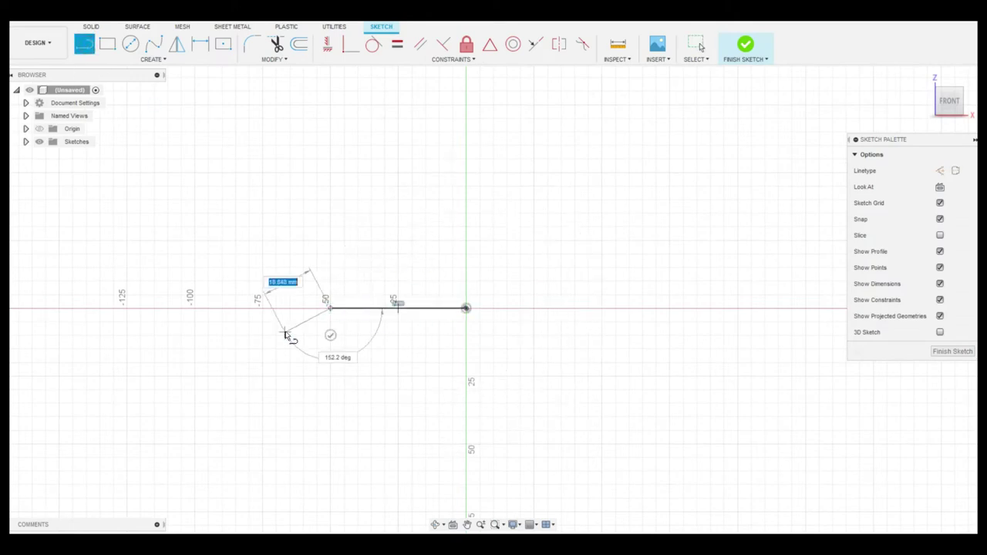
Add a 3-point arc curving up from the base line's outer end.
{"action": "scroll", "coordinate": [348, 363], "scroll_direction": "up", "scroll_amount": 2}
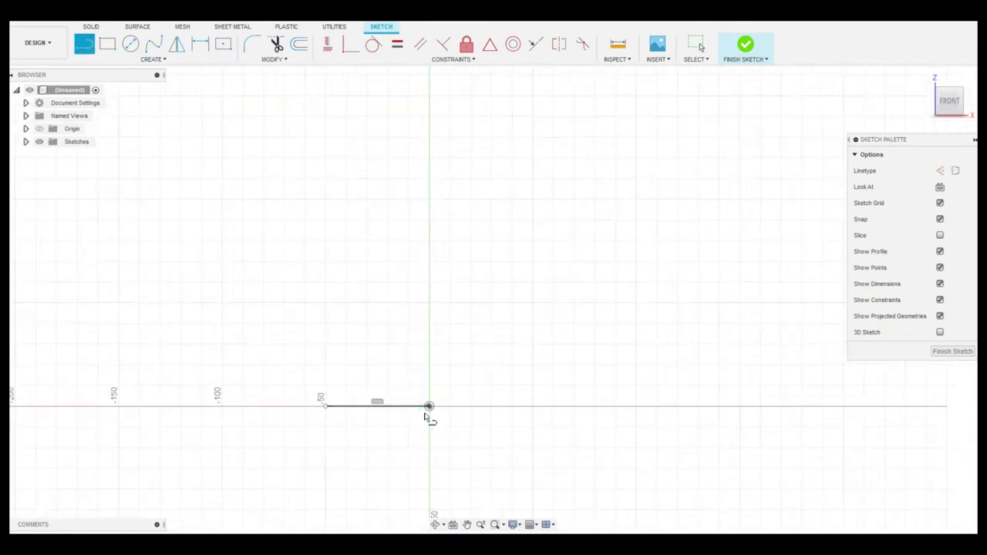
{"action": "left_click", "coordinate": [108, 46]}
{"action": "left_click", "coordinate": [110, 59]}
{"action": "mouse_move", "coordinate": [118, 110]}
{"action": "left_click", "coordinate": [164, 107]}
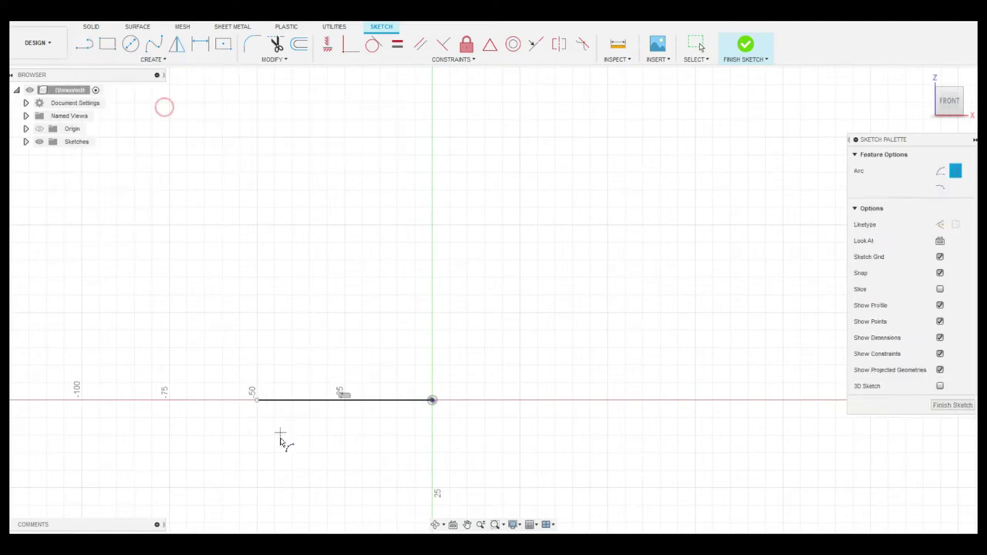
{"action": "left_click", "coordinate": [256, 401]}
{"action": "scroll", "coordinate": [242, 220], "scroll_direction": "down", "scroll_amount": 2}
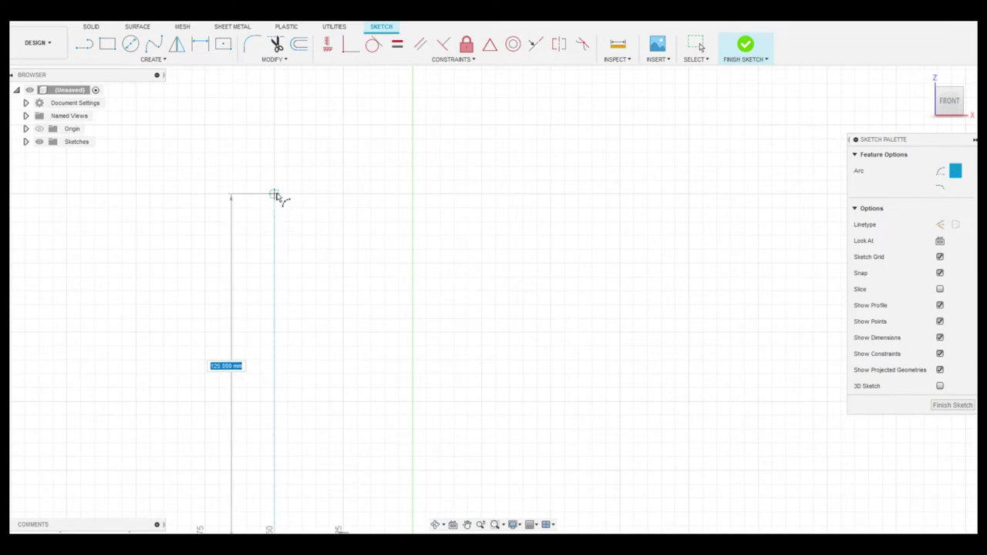
{"action": "scroll", "coordinate": [276, 196], "scroll_direction": "down", "scroll_amount": 2}
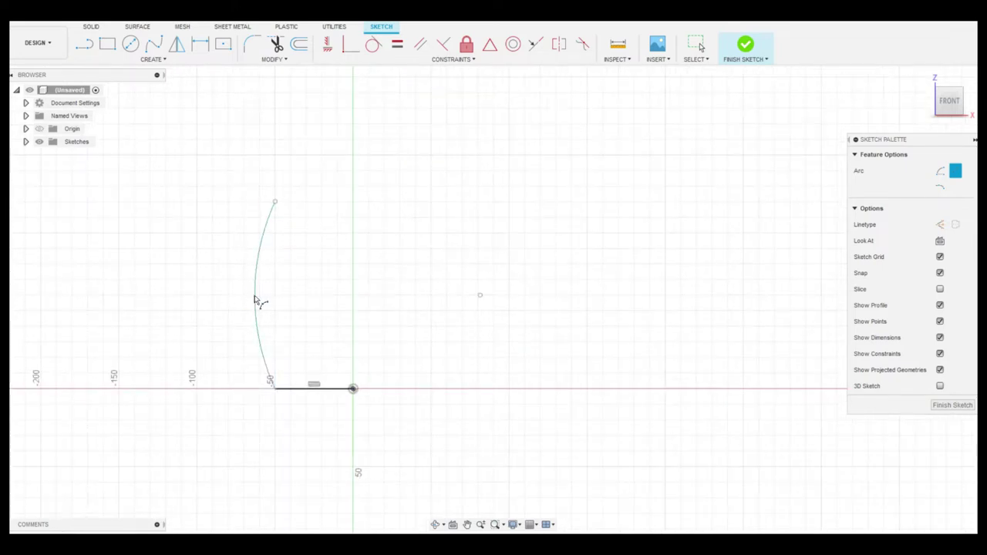
{"action": "left_click", "coordinate": [257, 301]}
{"action": "key", "text": "Escape"}
{"action": "scroll", "coordinate": [280, 249], "scroll_direction": "up", "scroll_amount": 3}
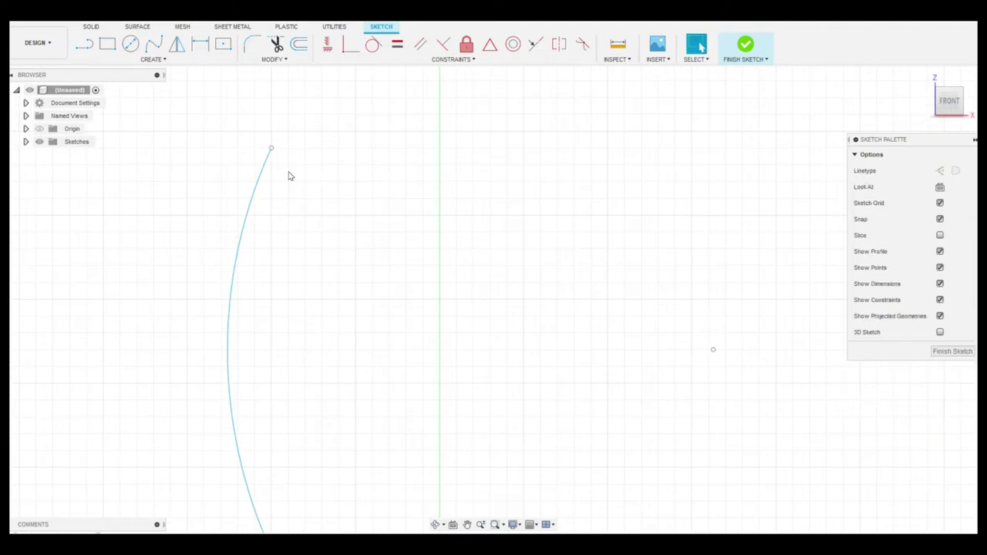
Offset the arc by 3 mm to make a curved band.
{"action": "key", "text": "o"}
{"action": "left_click", "coordinate": [262, 177]}
{"action": "scroll", "coordinate": [259, 176], "scroll_direction": "up", "scroll_amount": 3}
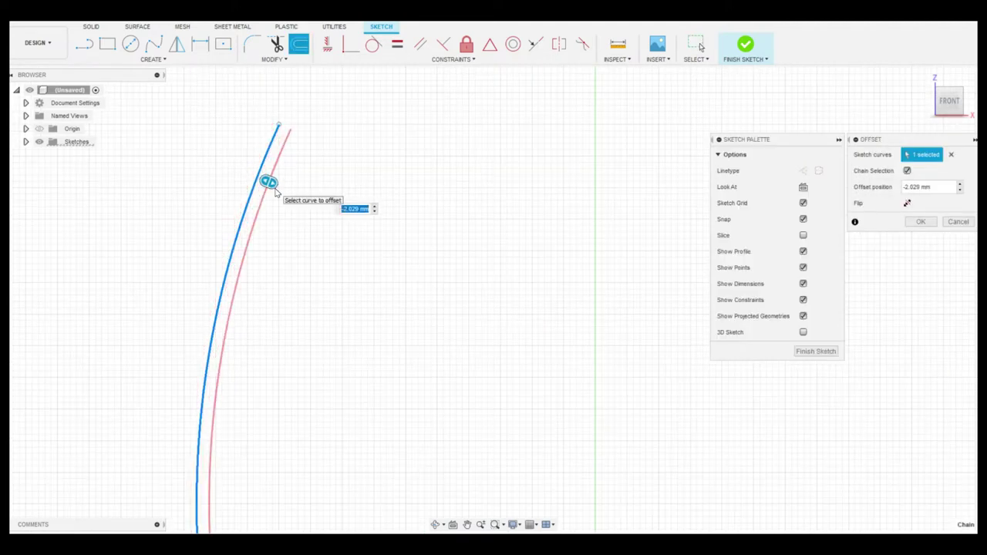
{"action": "type", "text": "3"}
{"action": "key", "text": "Return"}
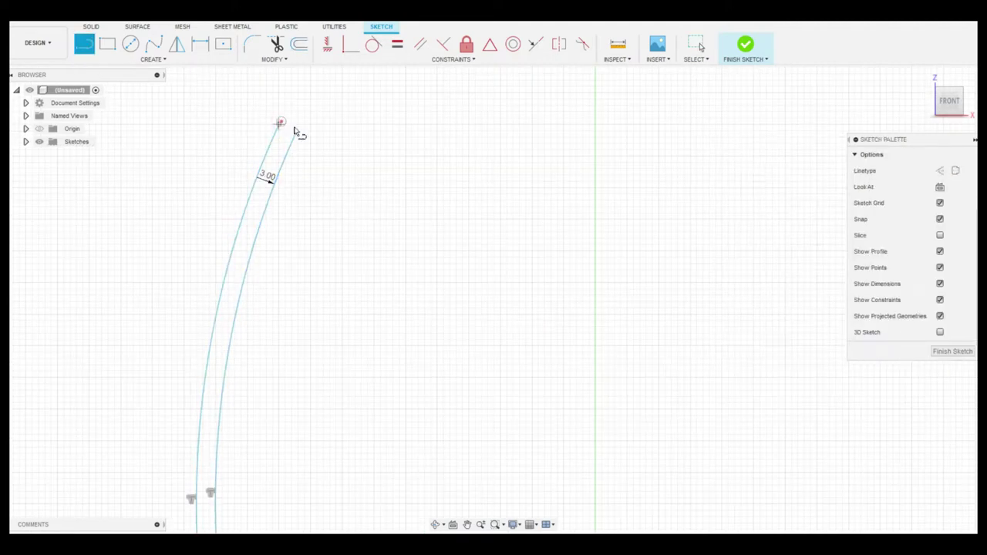
Close both ends of the band with short lines to complete the petal profile.
{"action": "scroll", "coordinate": [308, 359], "scroll_direction": "down", "scroll_amount": 3}
{"action": "scroll", "coordinate": [220, 242], "scroll_direction": "up", "scroll_amount": 3}
{"action": "scroll", "coordinate": [193, 277], "scroll_direction": "up", "scroll_amount": 2}
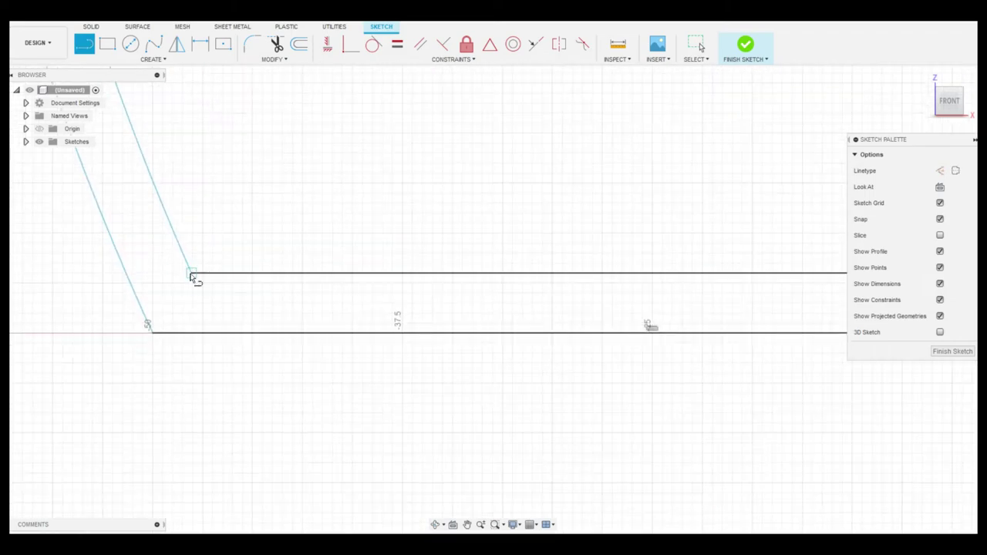
{"action": "left_click", "coordinate": [192, 333]}
{"action": "scroll", "coordinate": [193, 335], "scroll_direction": "down", "scroll_amount": 5}
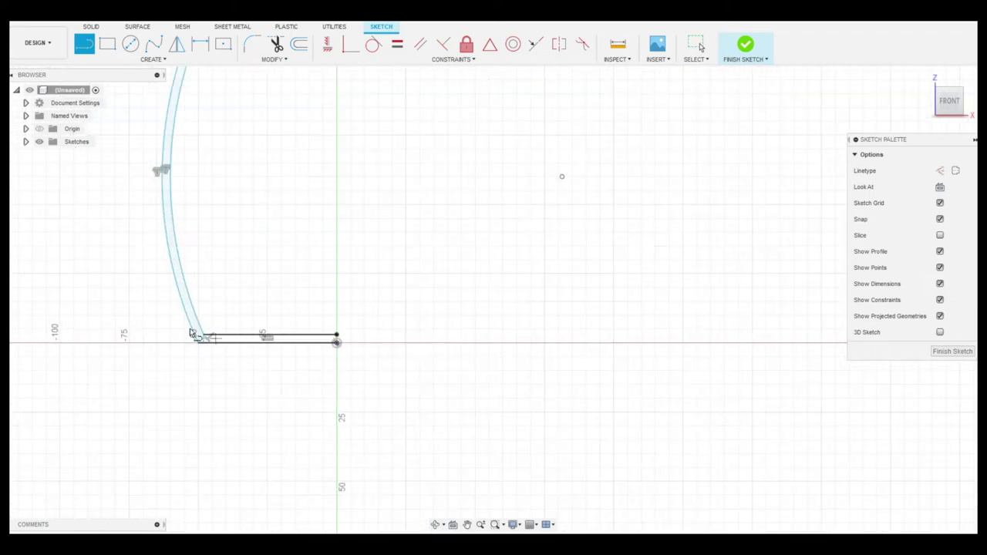
{"action": "key", "text": "Escape"}
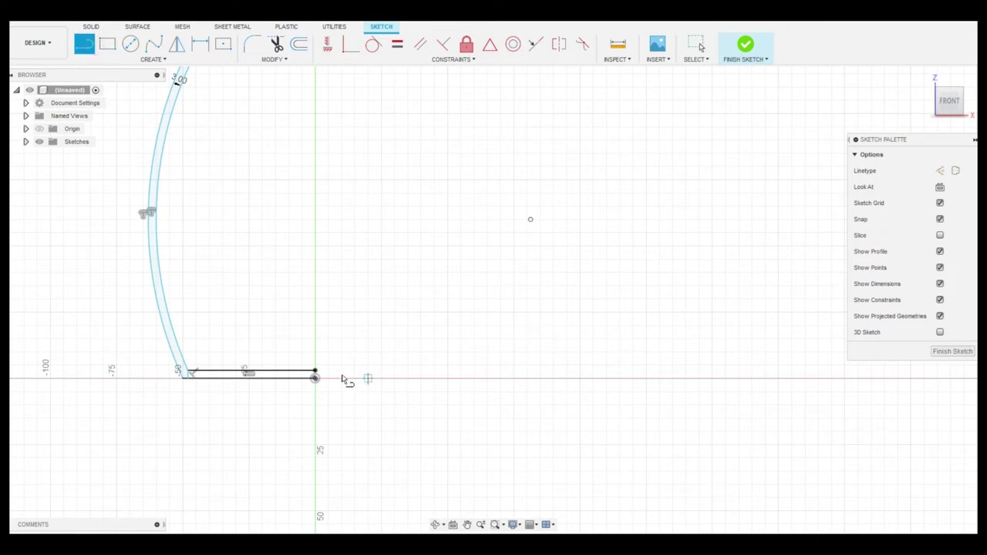
{"action": "left_click", "coordinate": [316, 382]}
{"action": "scroll", "coordinate": [271, 280], "scroll_direction": "down", "scroll_amount": 1}
{"action": "key", "text": "Escape"}
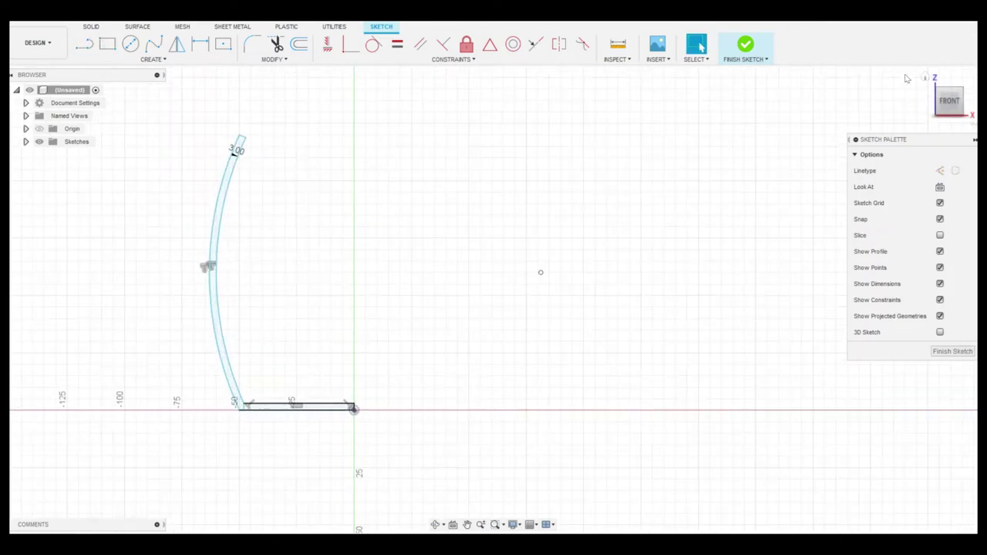
{"action": "left_click", "coordinate": [964, 91]}
Revolve the petal profile about the Z axis as a partial, symmetric 15° revolve.
{"action": "left_click", "coordinate": [91, 26]}
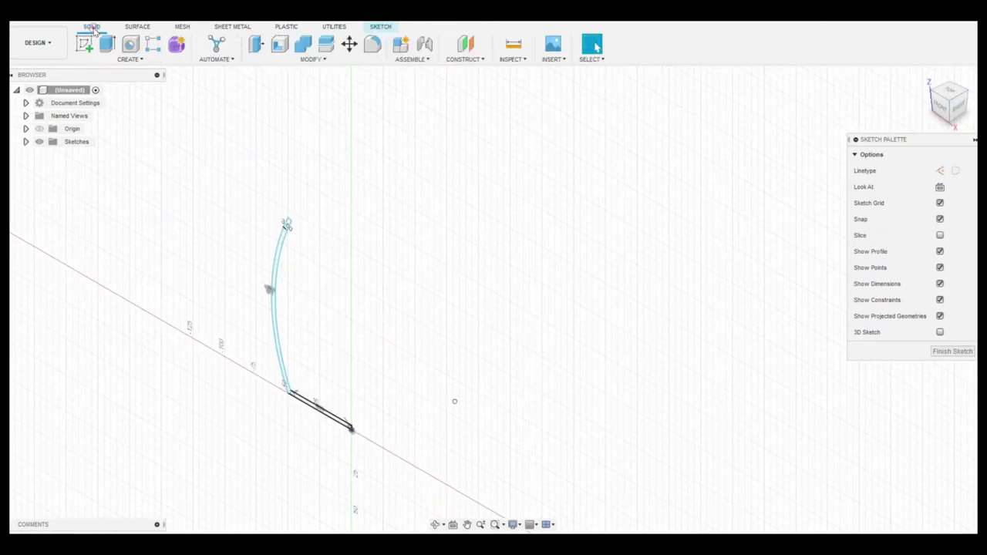
{"action": "left_click", "coordinate": [131, 59]}
{"action": "left_click", "coordinate": [98, 131]}
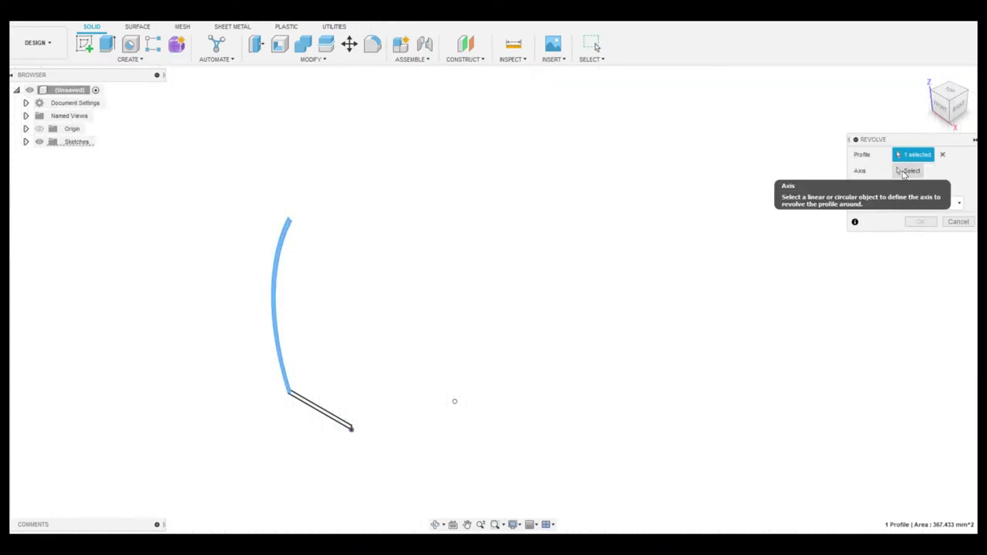
{"action": "left_click", "coordinate": [908, 171]}
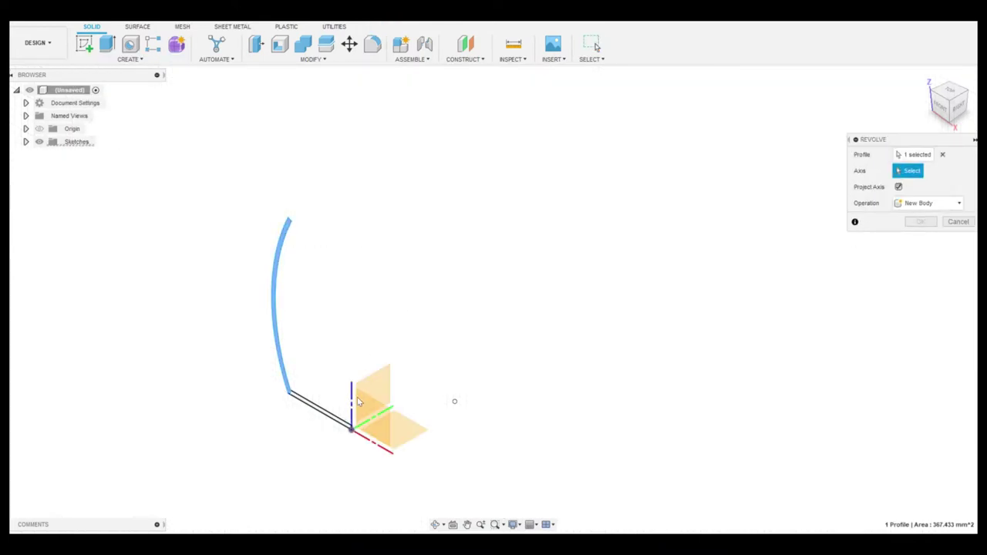
{"action": "left_click", "coordinate": [352, 408]}
{"action": "left_click", "coordinate": [929, 203]}
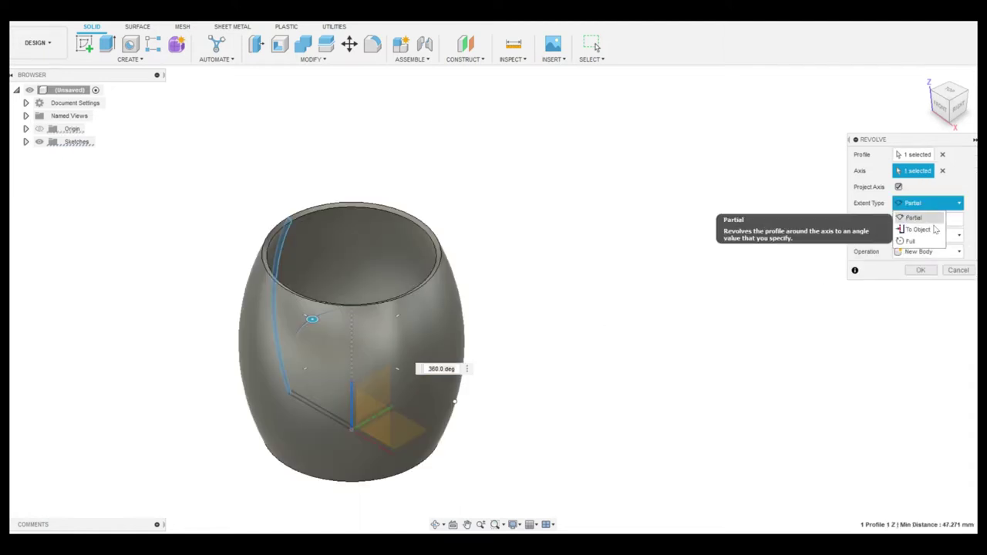
{"action": "left_click", "coordinate": [918, 219]}
{"action": "type", "text": "15"}
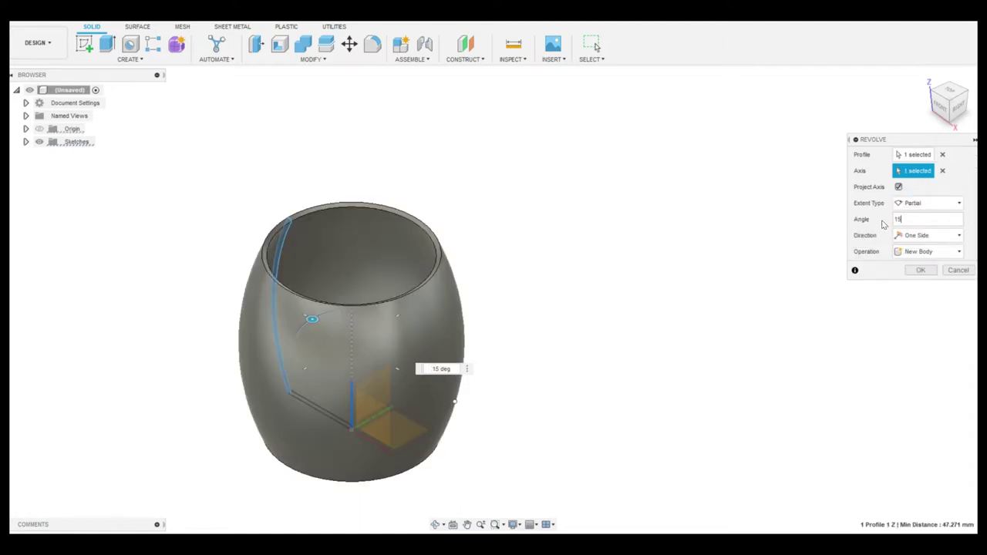
{"action": "left_click", "coordinate": [930, 235]}
{"action": "left_click", "coordinate": [922, 260]}
{"action": "scroll", "coordinate": [273, 378], "scroll_direction": "up", "scroll_amount": 3}
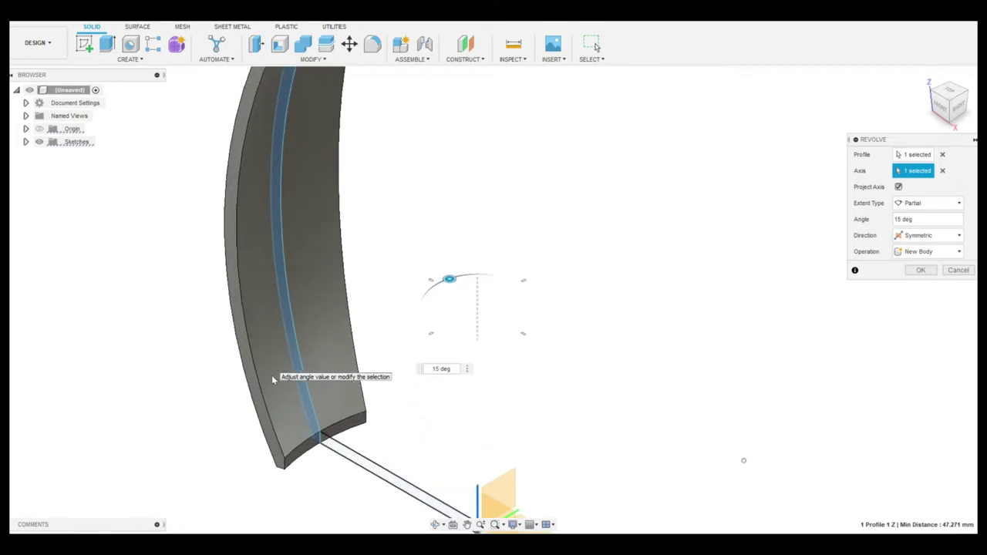
{"action": "scroll", "coordinate": [273, 378], "scroll_direction": "down", "scroll_amount": 3}
{"action": "left_click", "coordinate": [962, 111]}
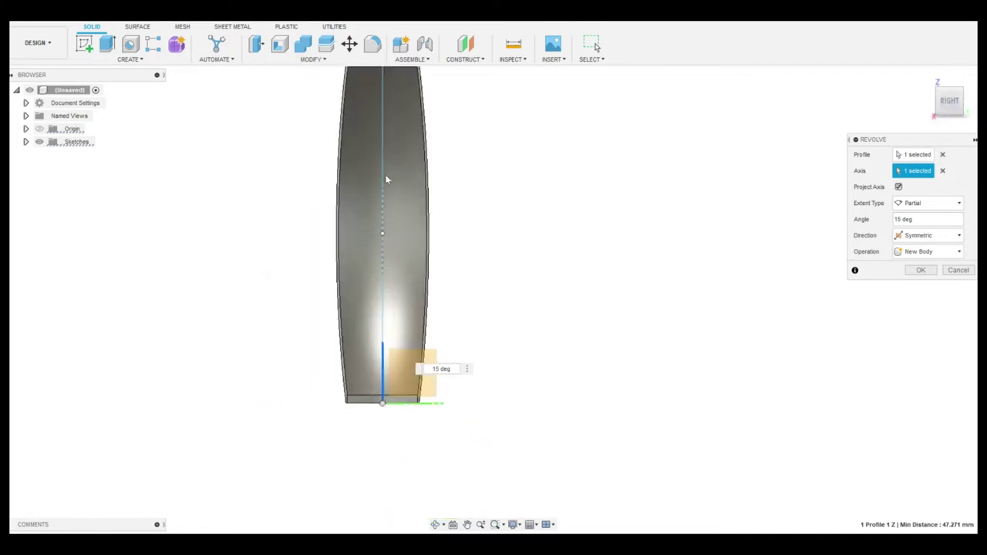
{"action": "left_click", "coordinate": [938, 91]}
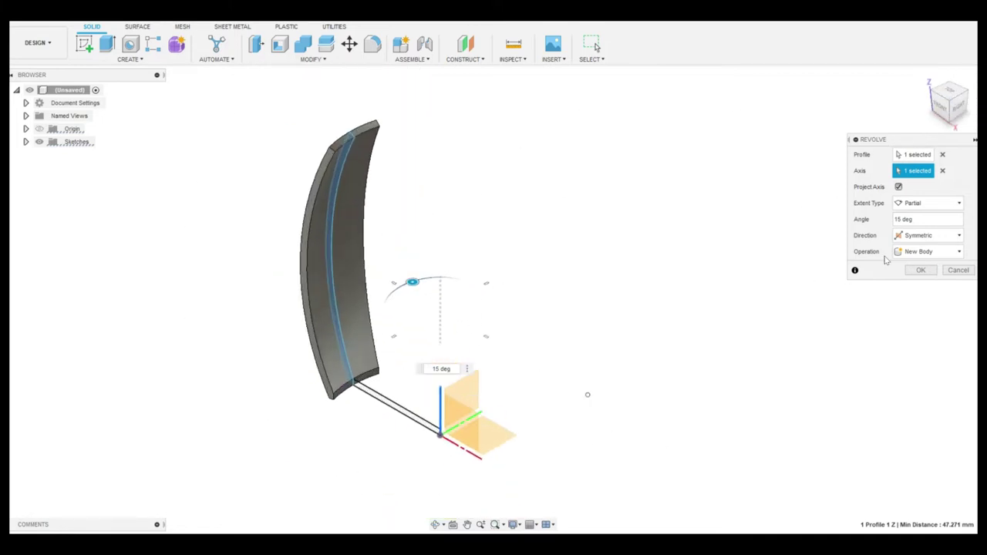
{"action": "left_click", "coordinate": [925, 270]}
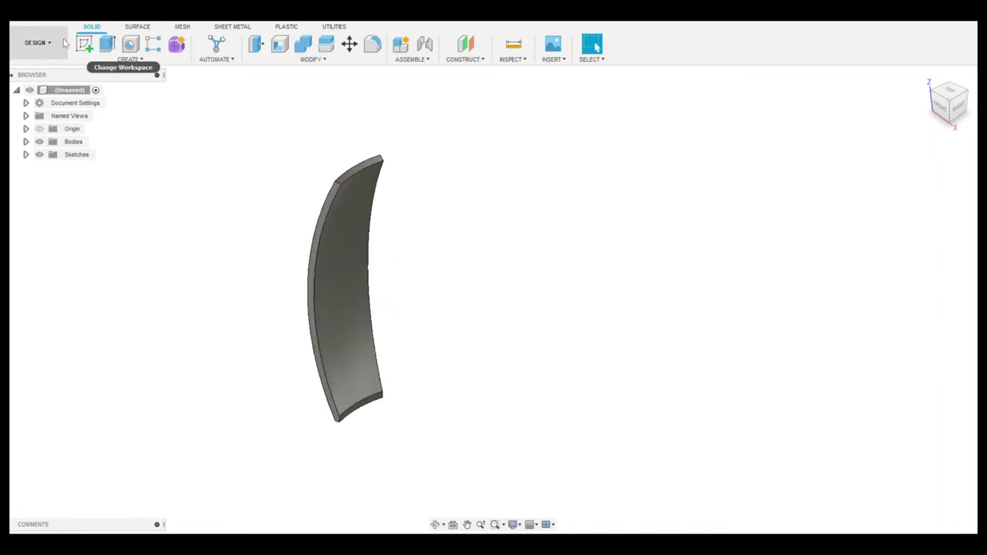
Start a sketch on the side plane and draw the curved petal edge as a center-point arc.
{"action": "left_click", "coordinate": [85, 45]}
{"action": "left_click", "coordinate": [474, 409]}
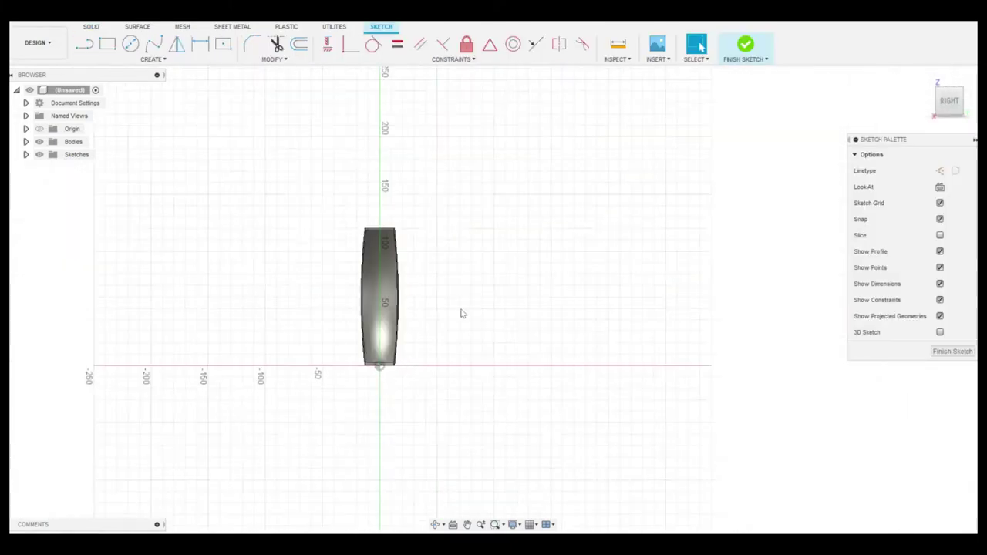
{"action": "left_click", "coordinate": [252, 467]}
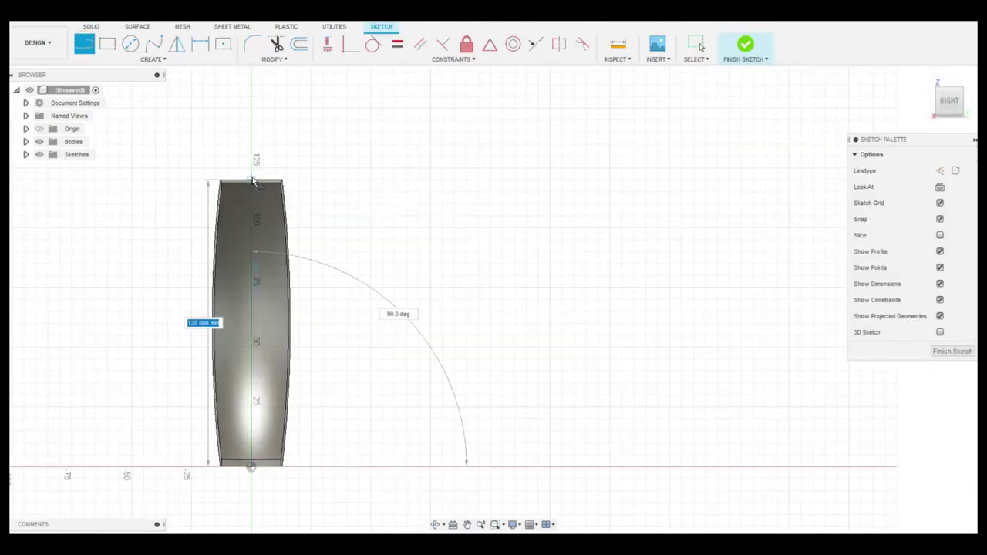
{"action": "left_click", "coordinate": [153, 59]}
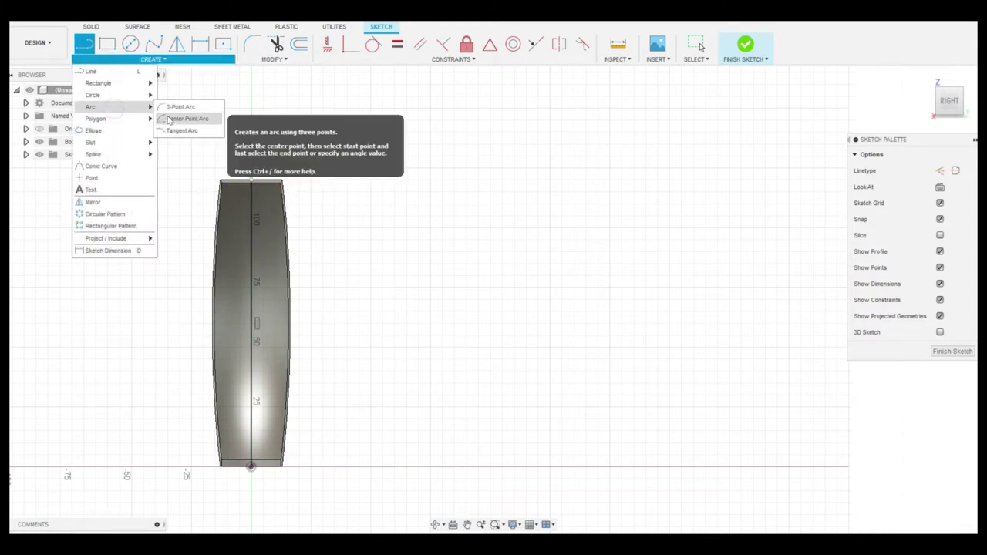
{"action": "left_click", "coordinate": [194, 115]}
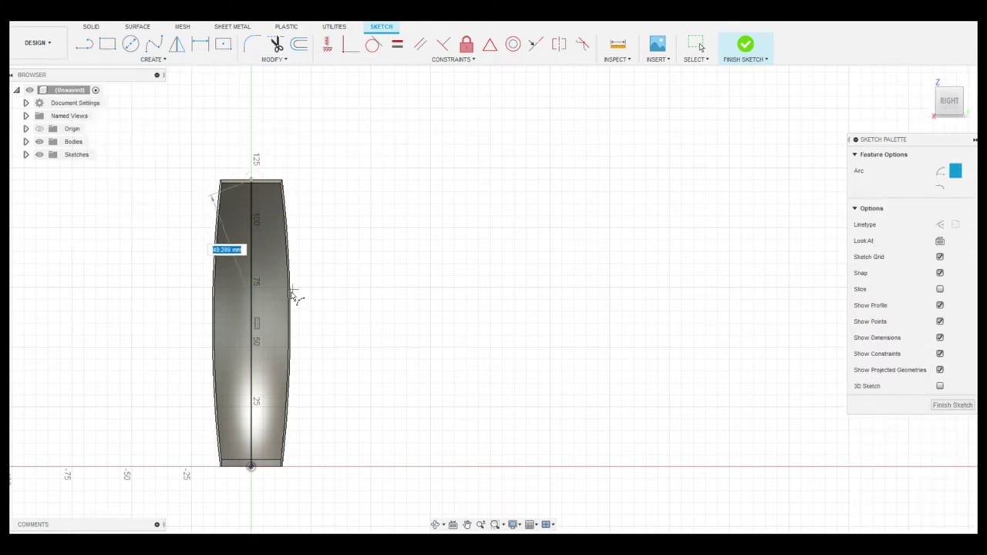
{"action": "left_click", "coordinate": [276, 226]}
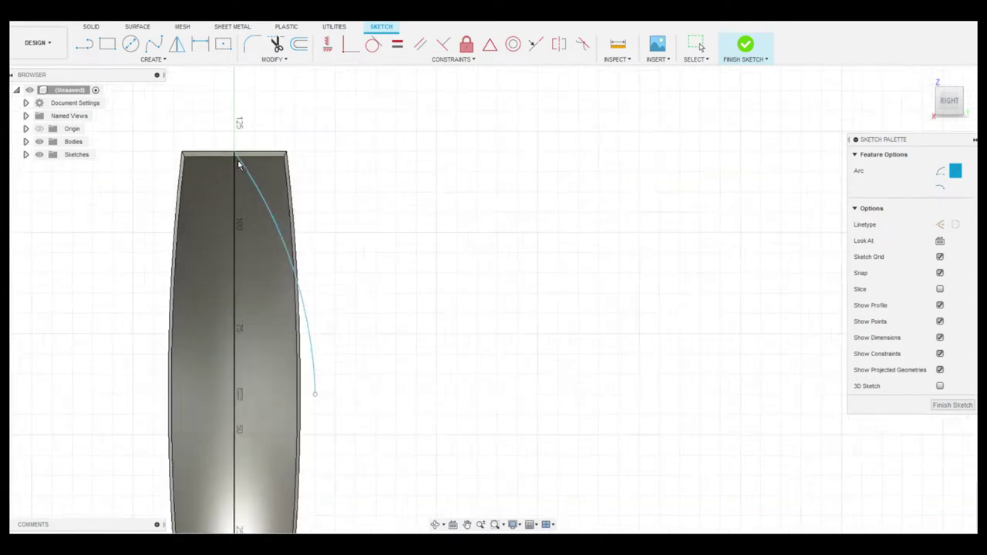
{"action": "scroll", "coordinate": [239, 268], "scroll_direction": "down", "scroll_amount": 3}
{"action": "key", "text": "l"}
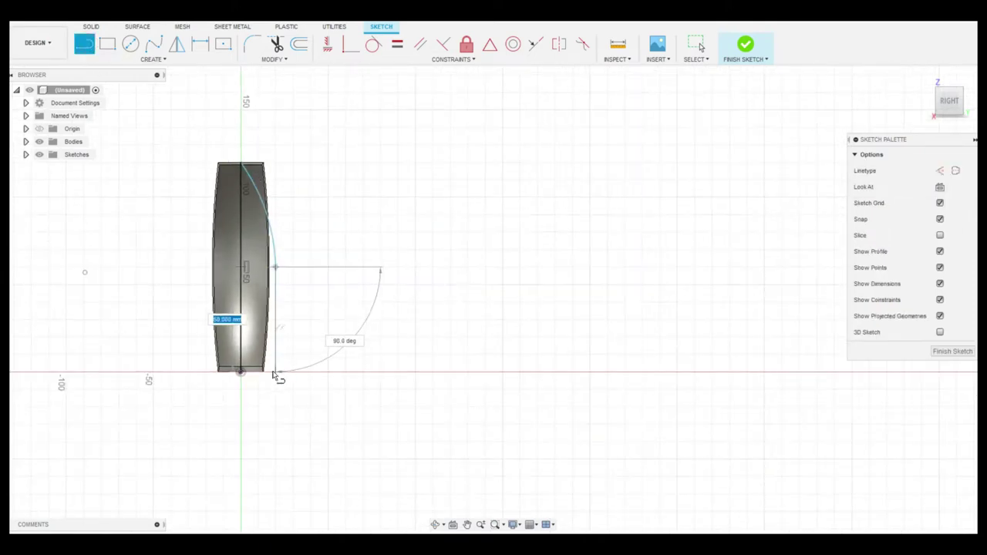
{"action": "scroll", "coordinate": [241, 163], "scroll_direction": "up", "scroll_amount": 5}
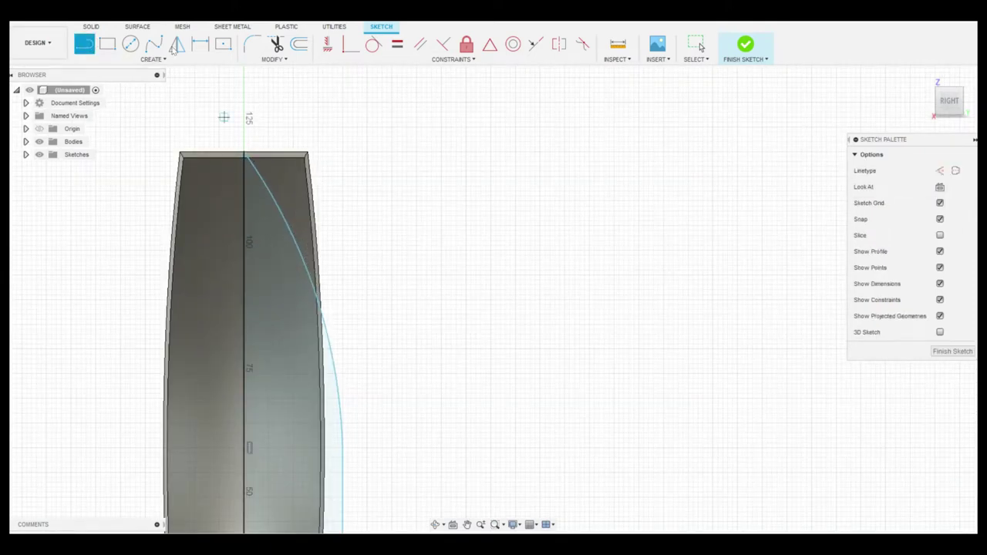
Mirror the curved edge and its connected lines across the vertical centre line.
{"action": "left_click", "coordinate": [152, 60]}
{"action": "left_click", "coordinate": [88, 203]}
{"action": "left_click", "coordinate": [271, 183]}
{"action": "scroll", "coordinate": [388, 169], "scroll_direction": "down", "scroll_amount": 3}
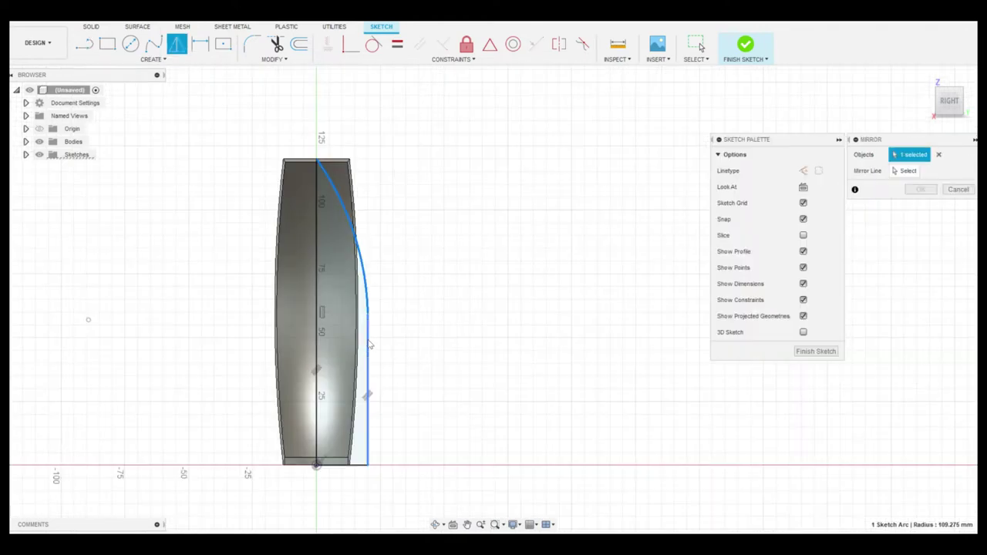
{"action": "double_click", "coordinate": [369, 345]}
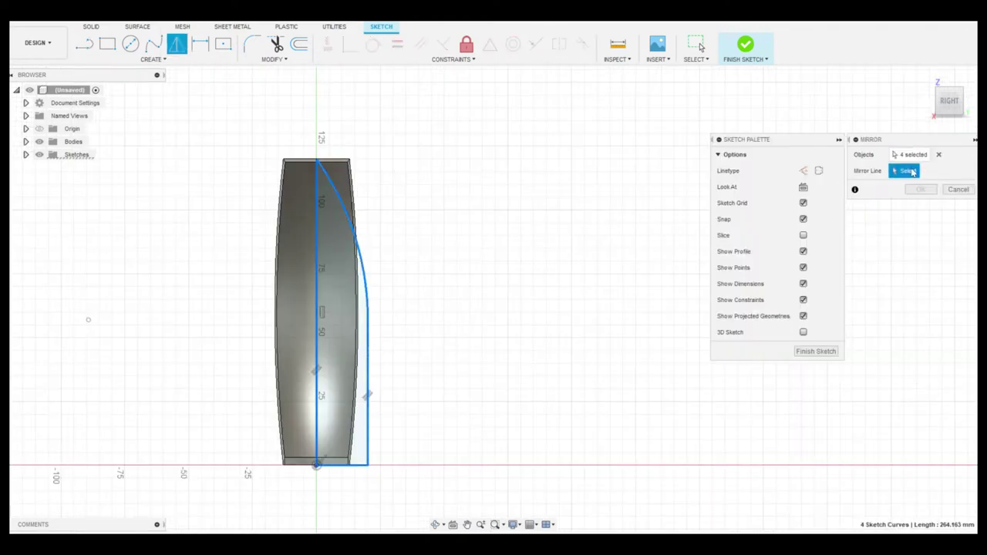
{"action": "left_click", "coordinate": [315, 236]}
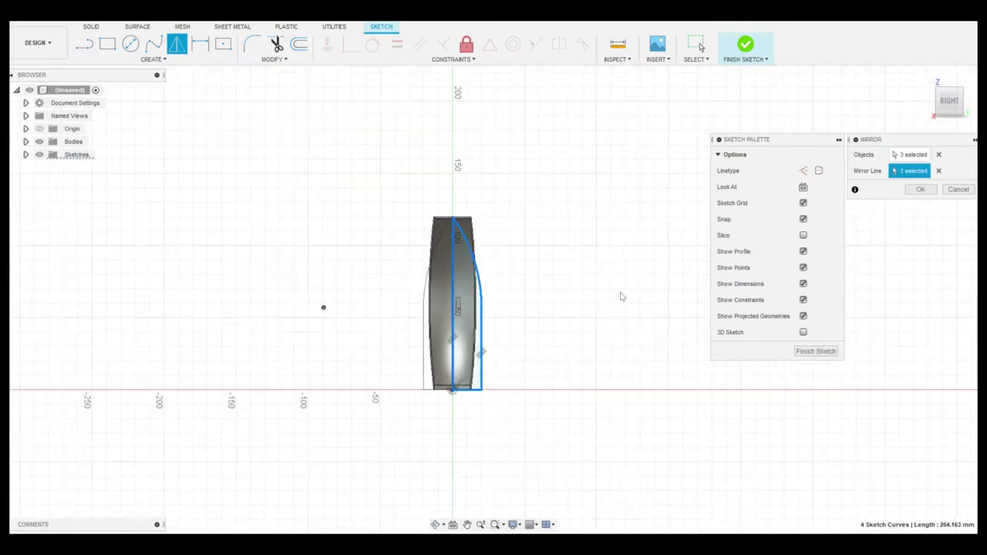
{"action": "scroll", "coordinate": [621, 293], "scroll_direction": "down", "scroll_amount": 2}
{"action": "left_click", "coordinate": [918, 191]}
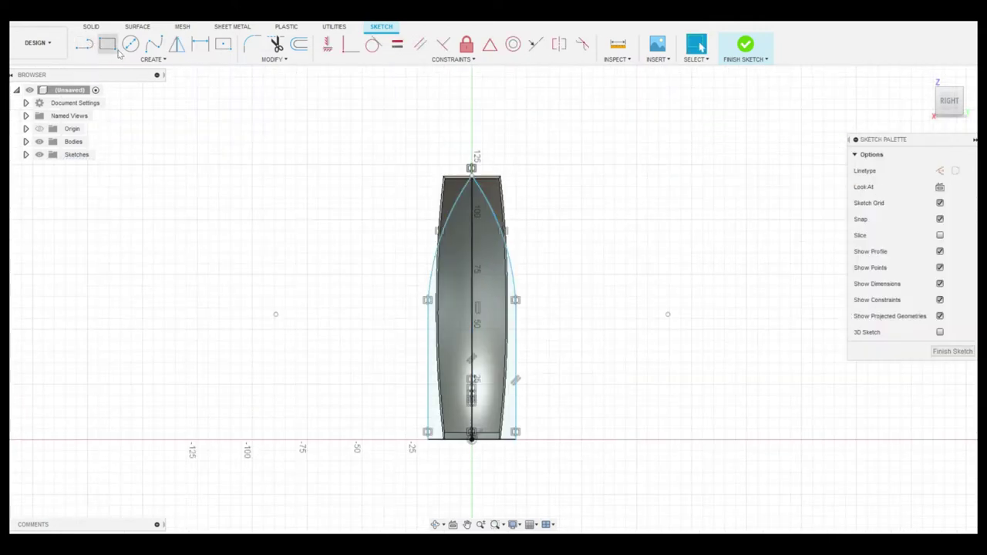
Draw a rectangle enclosing the pointed outline and finish the sketch.
{"action": "left_click", "coordinate": [116, 48]}
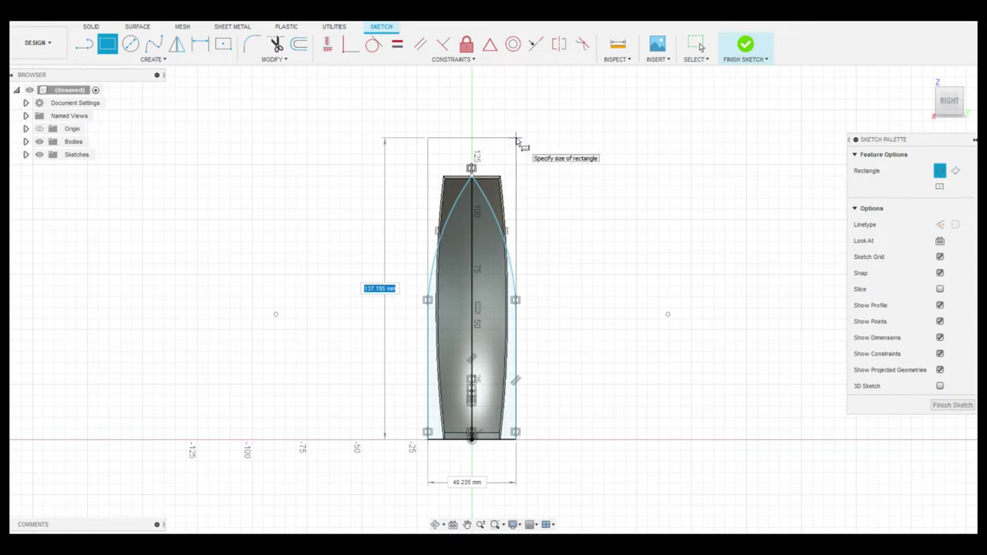
{"action": "left_click", "coordinate": [517, 138]}
{"action": "left_click", "coordinate": [89, 28]}
{"action": "left_click", "coordinate": [108, 44]}
Cut the region outside the outline back 115 mm, then start a front-plane sketch.
{"action": "left_click", "coordinate": [433, 158]}
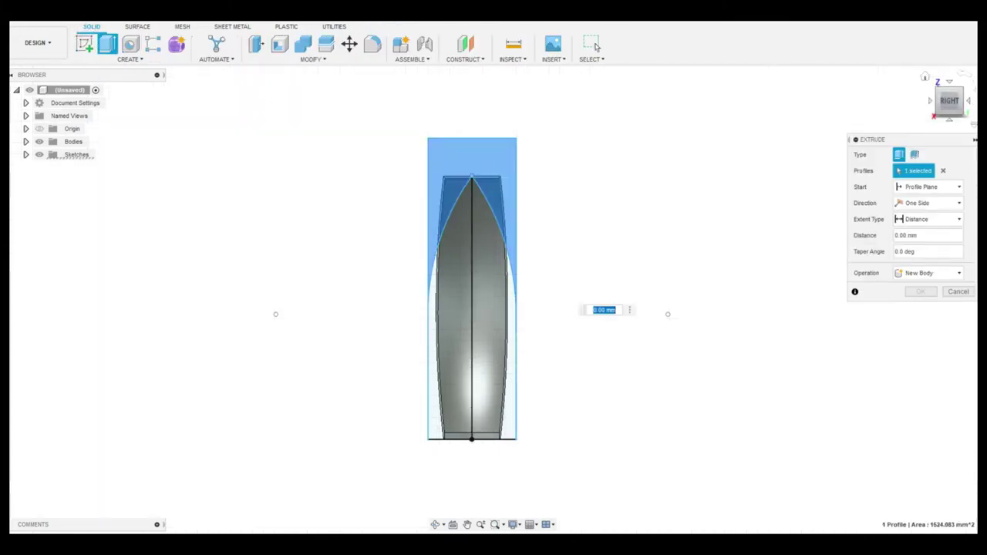
{"action": "left_click_drag", "start_coordinate": [519, 284], "coordinate": [361, 178]}
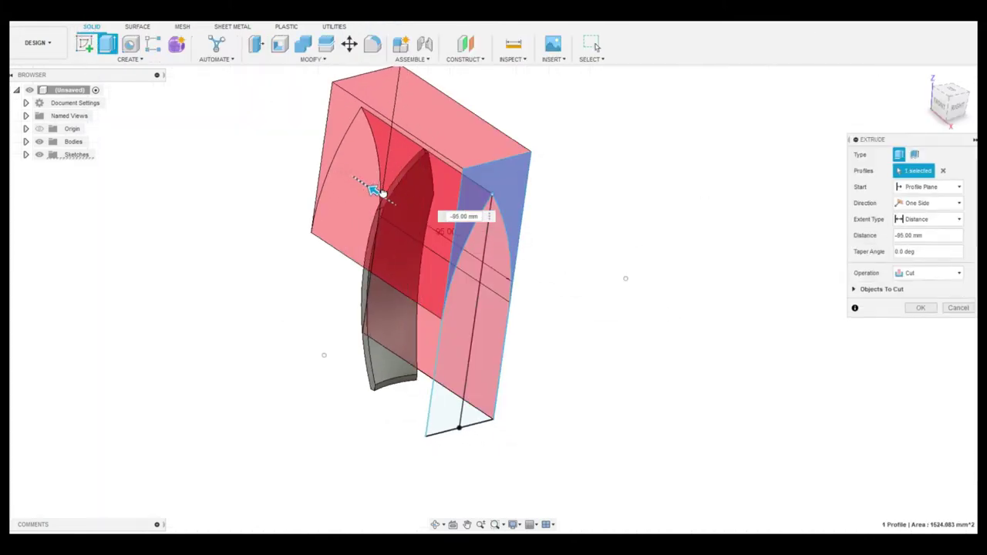
{"action": "left_click", "coordinate": [926, 310]}
{"action": "middle_click_drag", "start_coordinate": [493, 300], "coordinate": [493, 300], "text": "shift"}
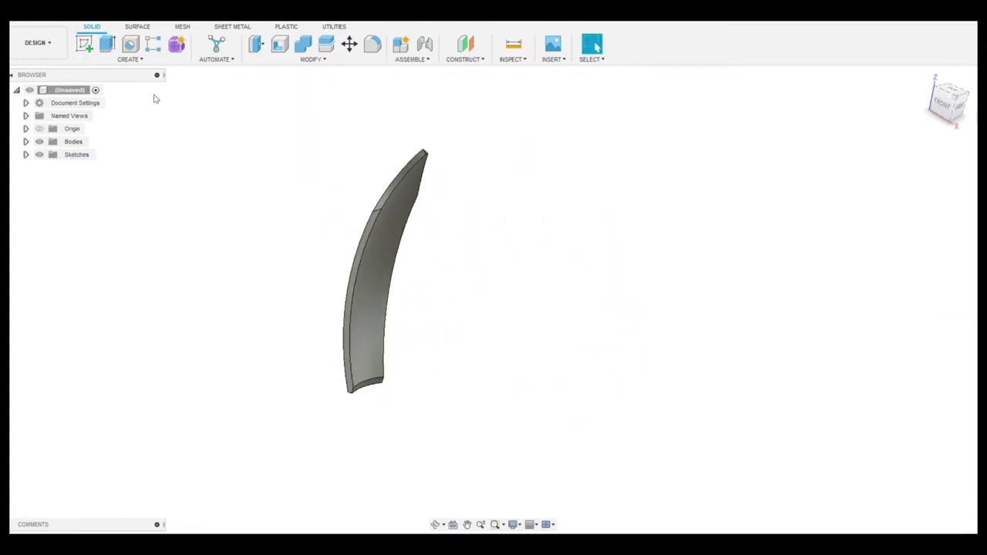
{"action": "left_click", "coordinate": [84, 44]}
{"action": "left_click", "coordinate": [473, 414]}
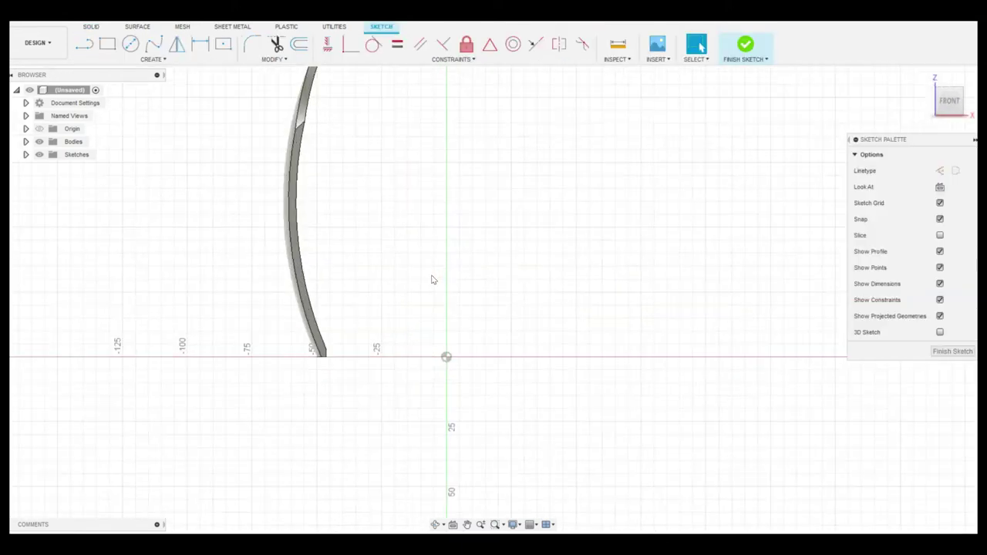
Draw a 25 mm wide base bar rectangle from the origin, dimensioned 5 mm high.
{"action": "left_click", "coordinate": [108, 45]}
{"action": "scroll", "coordinate": [474, 367], "scroll_direction": "up", "scroll_amount": 3}
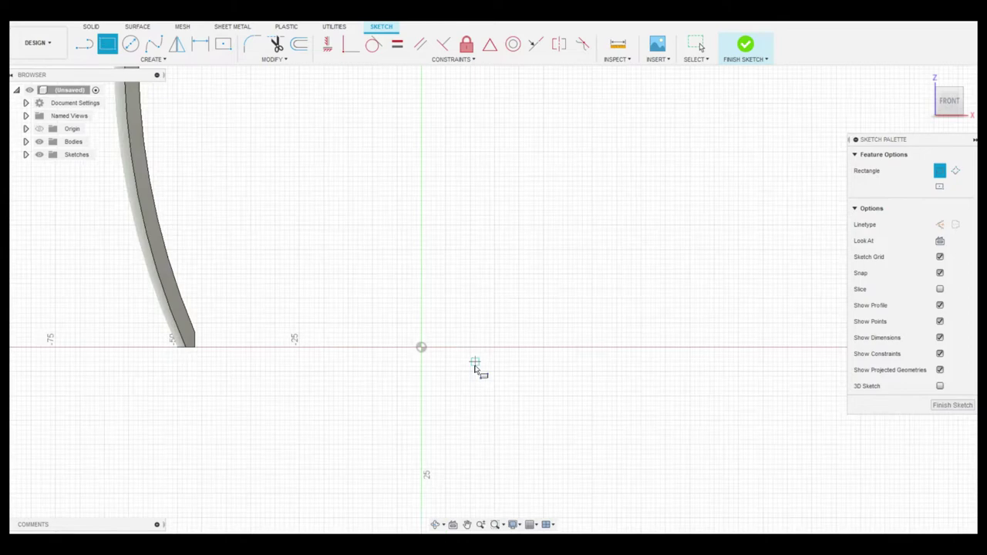
{"action": "left_click", "coordinate": [420, 350]}
{"action": "scroll", "coordinate": [442, 374], "scroll_direction": "down", "scroll_amount": 2}
{"action": "scroll", "coordinate": [507, 374], "scroll_direction": "up", "scroll_amount": 2}
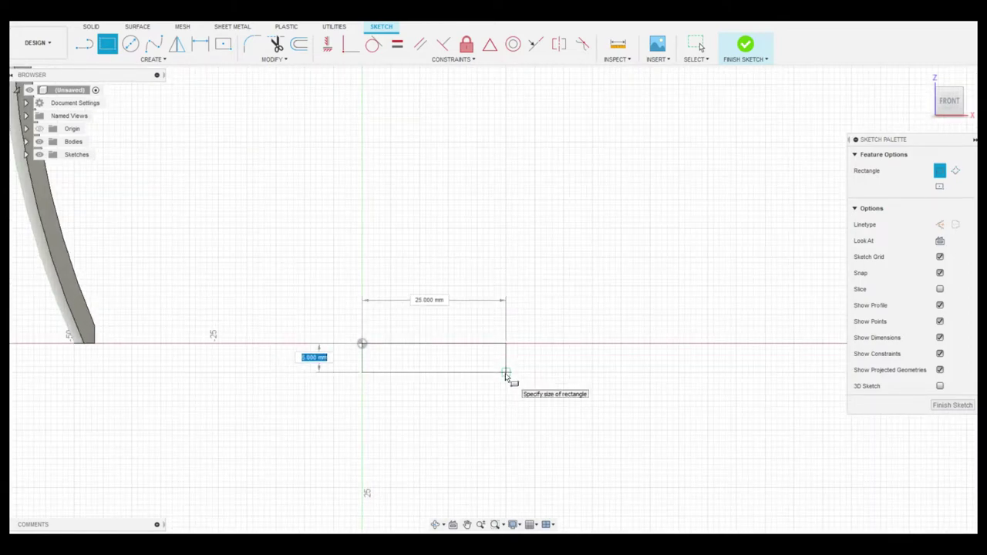
{"action": "left_click", "coordinate": [507, 375]}
{"action": "key", "text": "d"}
{"action": "left_click", "coordinate": [506, 361]}
{"action": "left_click", "coordinate": [567, 362]}
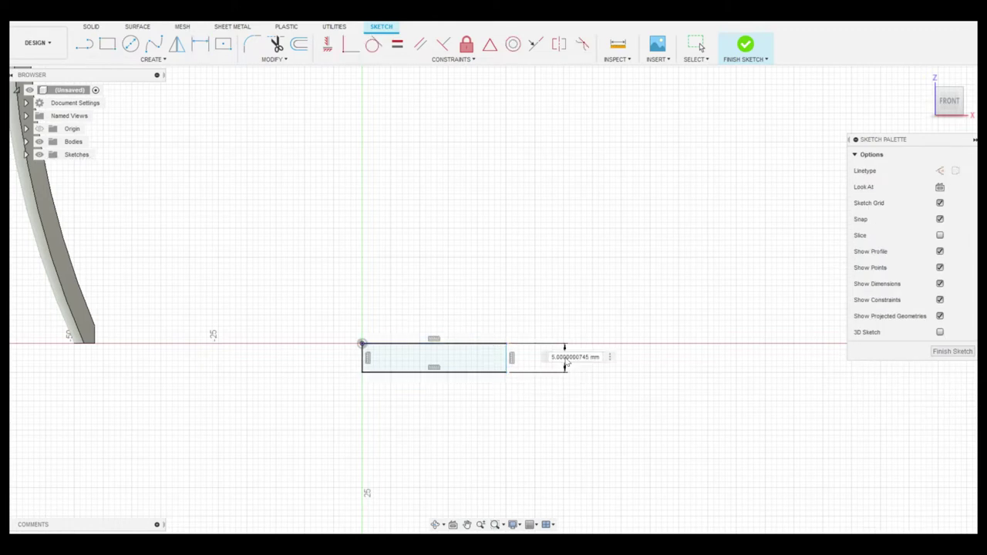
Add an upright rectangle at the bar's end, dimensioned 30 mm tall and 3 mm wide.
{"action": "left_click", "coordinate": [107, 44]}
{"action": "left_click", "coordinate": [506, 372]}
{"action": "scroll", "coordinate": [509, 371], "scroll_direction": "up", "scroll_amount": 1}
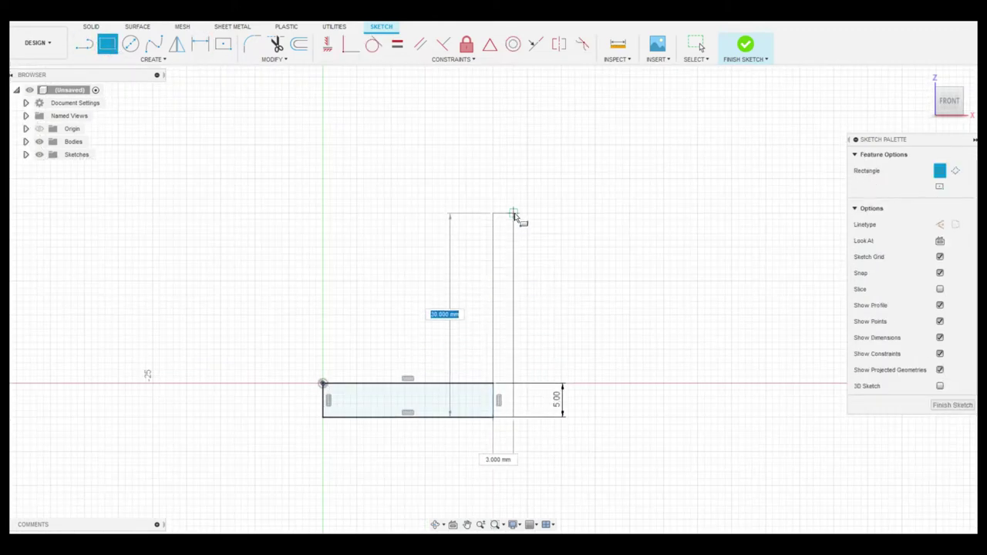
{"action": "left_click", "coordinate": [513, 214]}
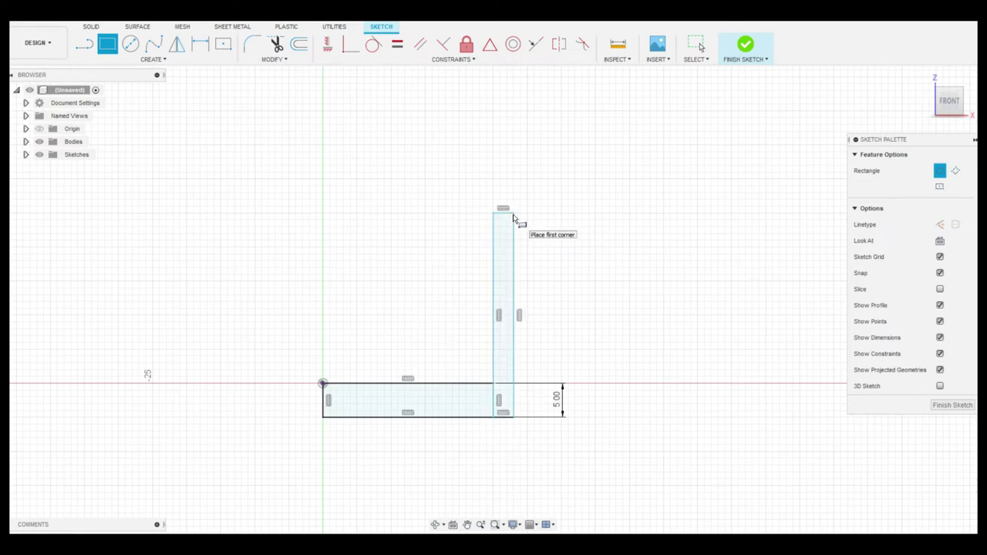
{"action": "key", "text": "d"}
{"action": "left_click", "coordinate": [507, 216]}
{"action": "left_click", "coordinate": [571, 315]}
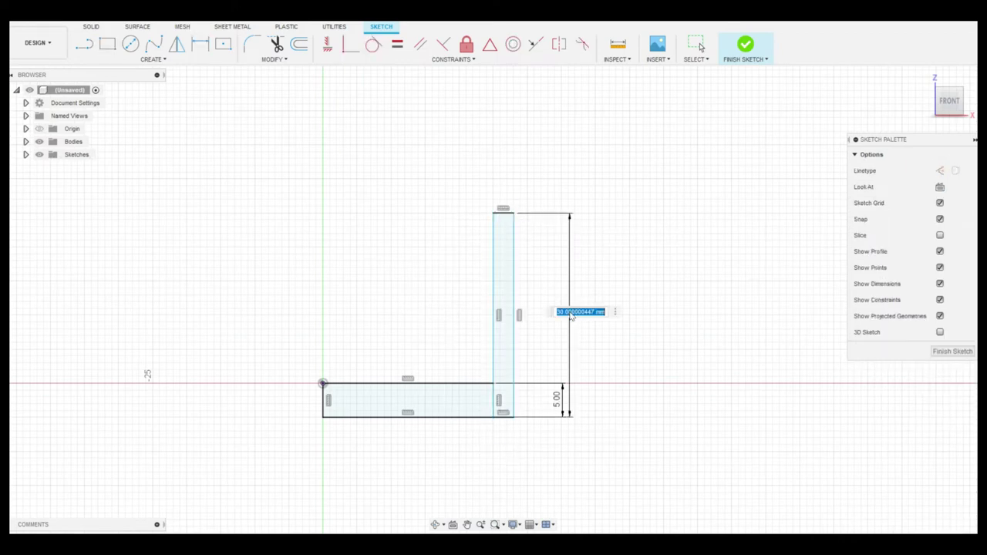
{"action": "left_click", "coordinate": [514, 305]}
{"action": "left_click", "coordinate": [518, 182]}
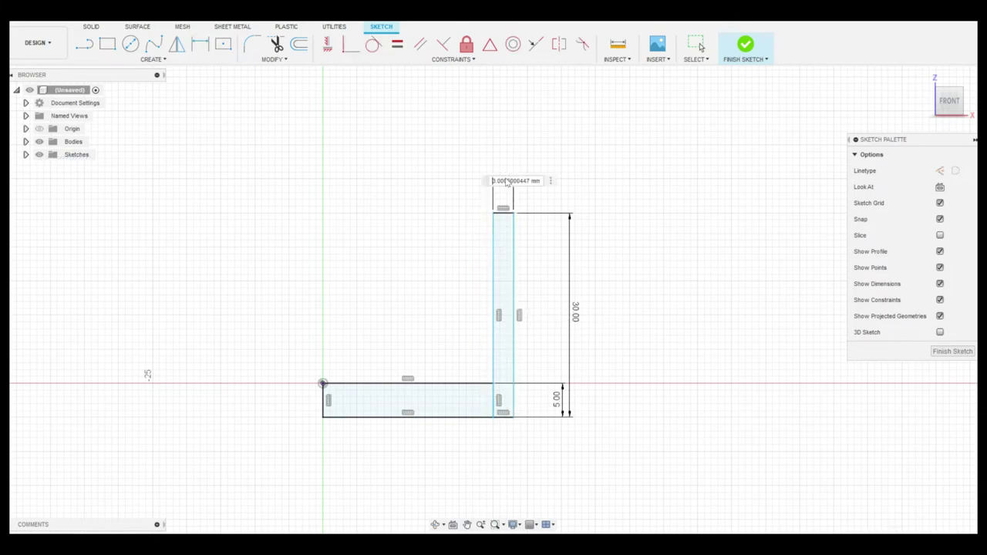
{"action": "key", "text": "Return"}
{"action": "scroll", "coordinate": [513, 213], "scroll_direction": "down", "scroll_amount": 2}
{"action": "scroll", "coordinate": [522, 324], "scroll_direction": "up", "scroll_amount": 2}
{"action": "scroll", "coordinate": [552, 436], "scroll_direction": "down", "scroll_amount": 4}
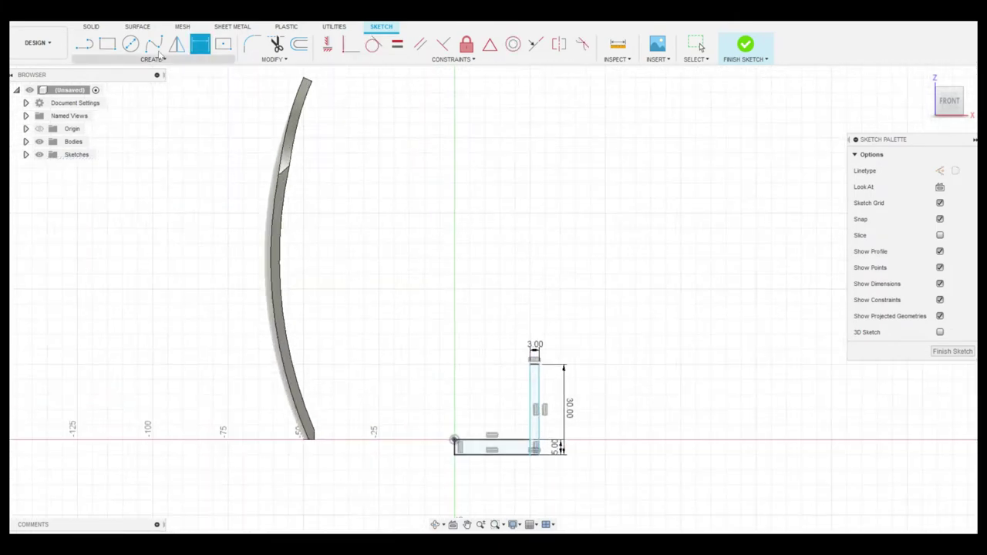
{"action": "left_click", "coordinate": [91, 26]}
Revolve the upright and base bar profiles a full turn about the vertical axis.
{"action": "left_click", "coordinate": [129, 60]}
{"action": "left_click", "coordinate": [96, 131]}
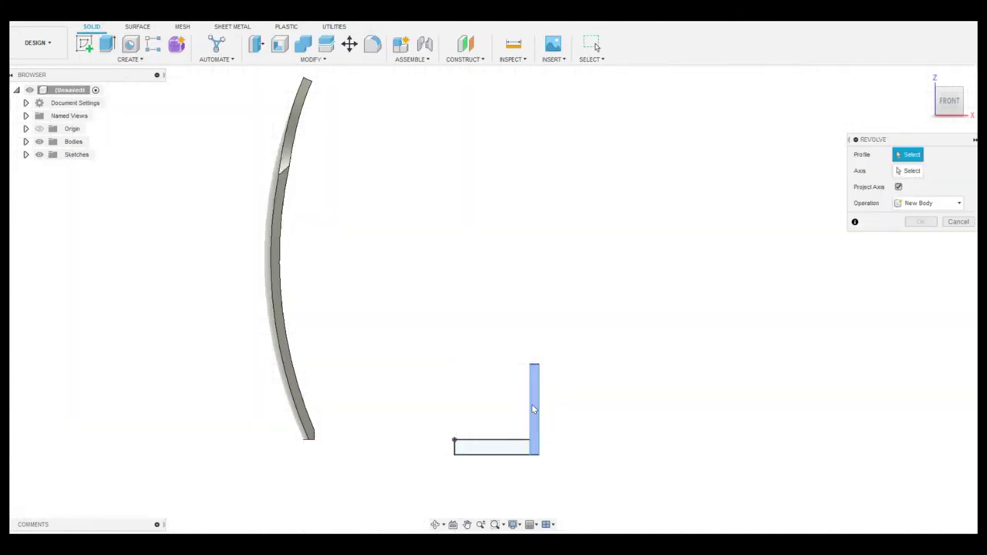
{"action": "left_click", "coordinate": [523, 449]}
{"action": "left_click", "coordinate": [909, 171]}
{"action": "left_click", "coordinate": [455, 392]}
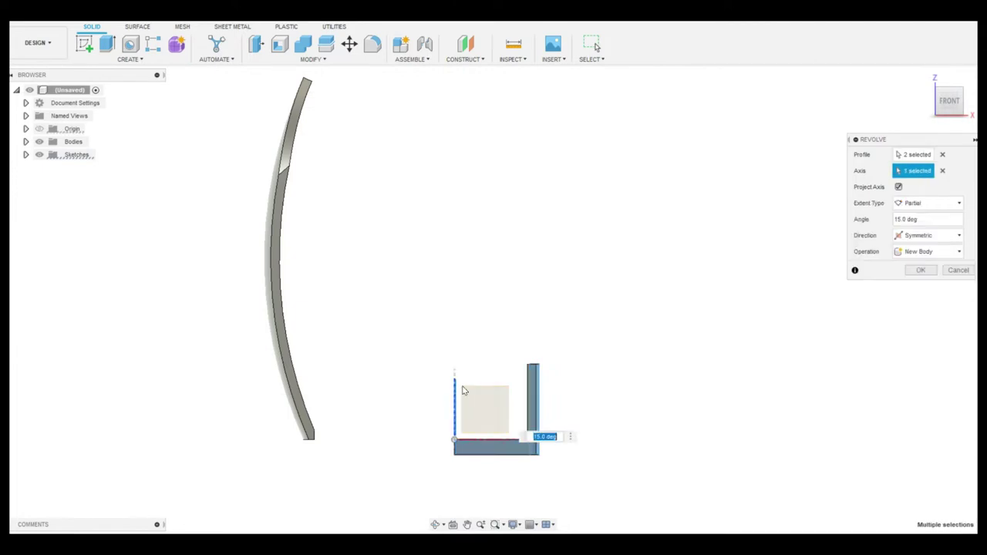
{"action": "left_click", "coordinate": [926, 241]}
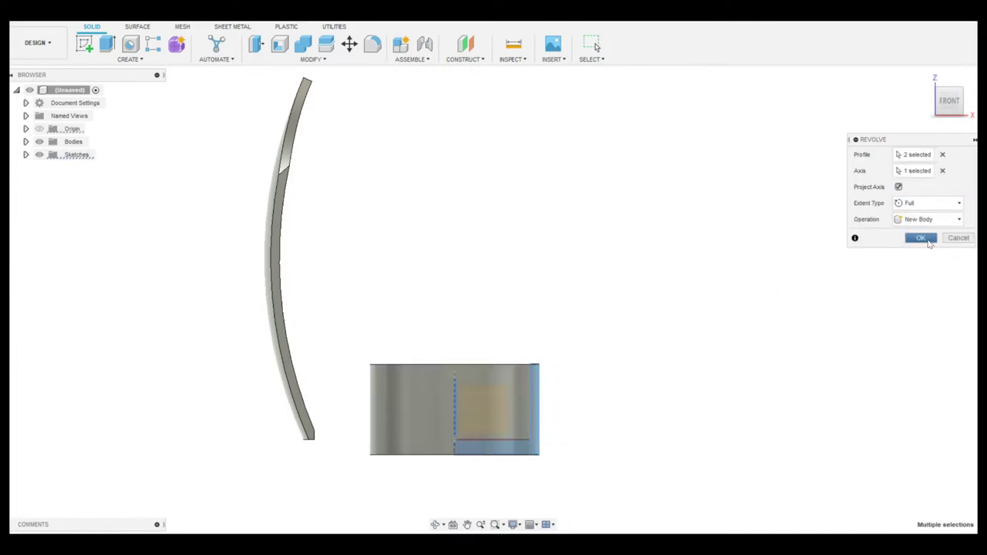
{"action": "left_click", "coordinate": [929, 242]}
Orbit into the new cylinder and check the holder rim's diameter.
{"action": "middle_click_drag", "start_coordinate": [493, 299], "coordinate": [540, 277], "text": "shift"}
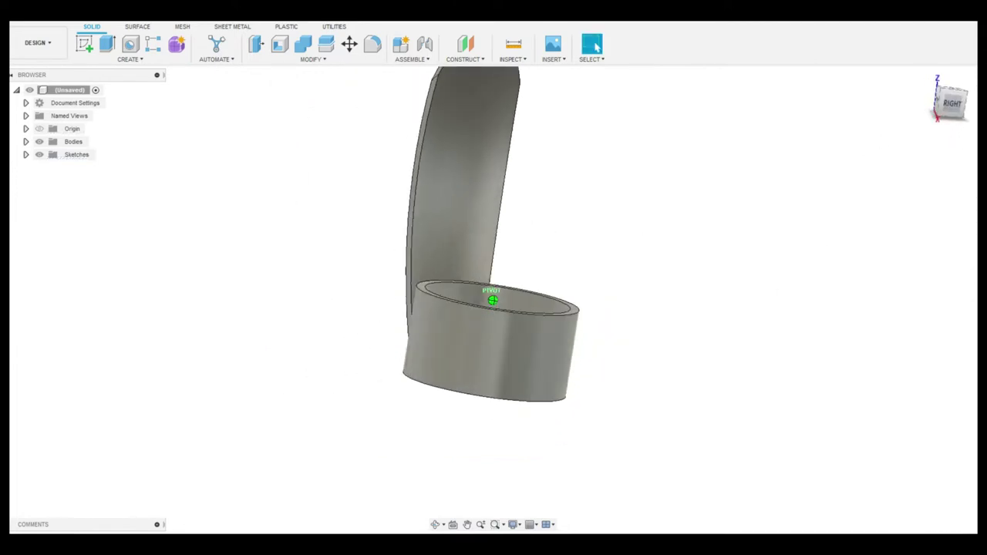
{"action": "middle_click_drag", "start_coordinate": [493, 299], "coordinate": [928, 107], "text": "shift"}
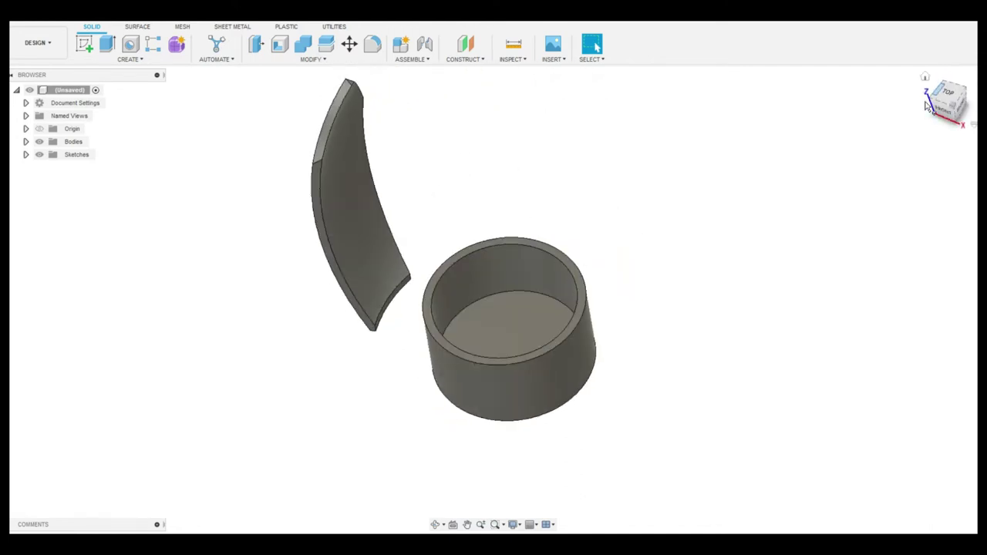
{"action": "scroll", "coordinate": [578, 255], "scroll_direction": "up", "scroll_amount": 2}
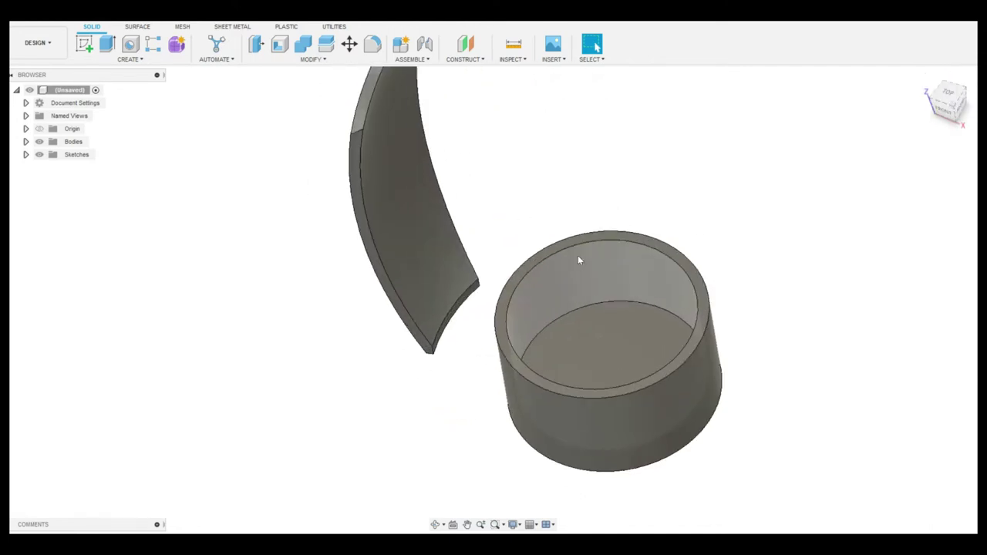
{"action": "left_click", "coordinate": [507, 297]}
{"action": "left_click", "coordinate": [392, 247]}
{"action": "left_click", "coordinate": [828, 167]}
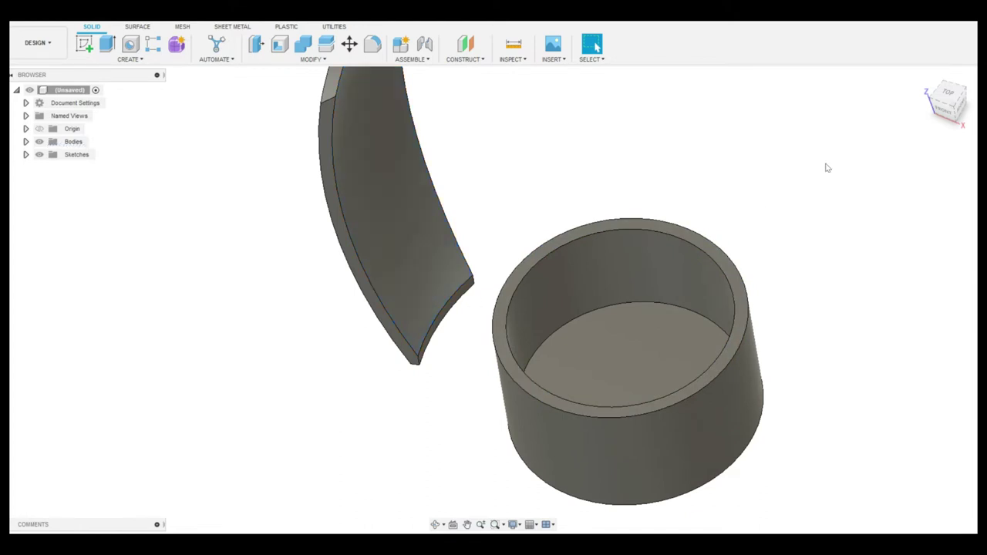
Create an offset construction plane on the holder's rim face.
{"action": "left_click", "coordinate": [950, 95]}
{"action": "left_click", "coordinate": [465, 44]}
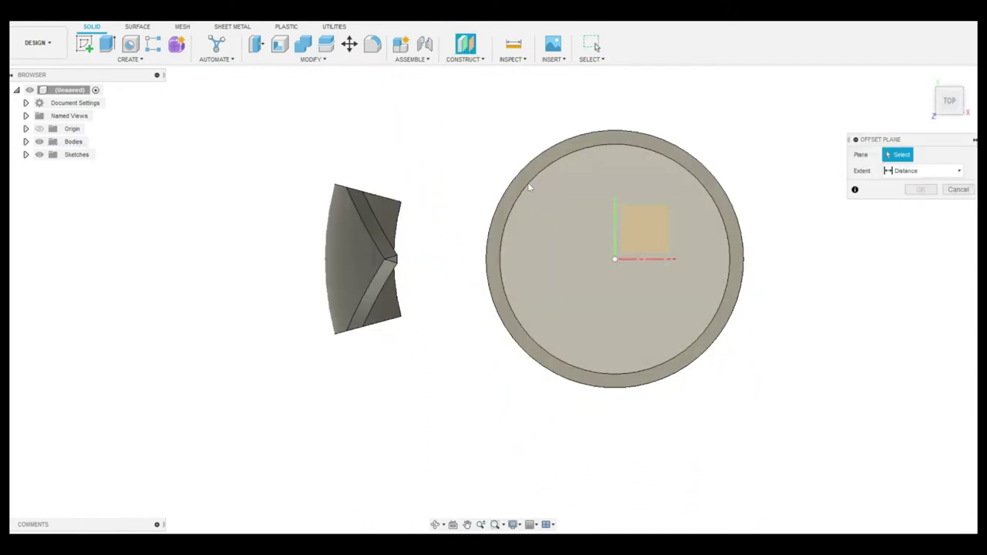
{"action": "left_click", "coordinate": [531, 179]}
{"action": "left_click", "coordinate": [921, 205]}
{"action": "left_click_drag", "start_coordinate": [494, 297], "coordinate": [646, 275]}
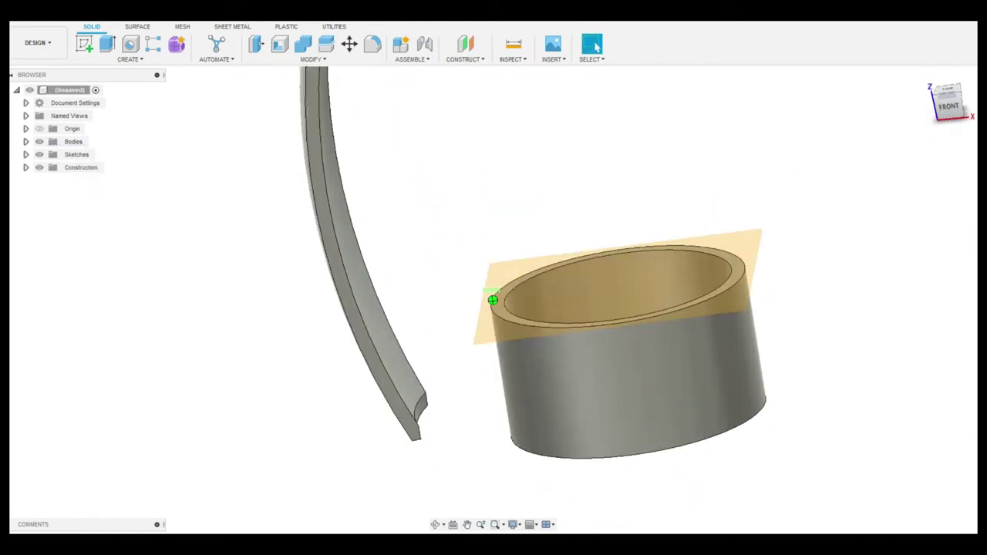
Sketch a centred 64 × 5 mm rectangle and a 48 mm concentric circle on the new plane.
{"action": "left_click", "coordinate": [647, 276]}
{"action": "key", "text": "r"}
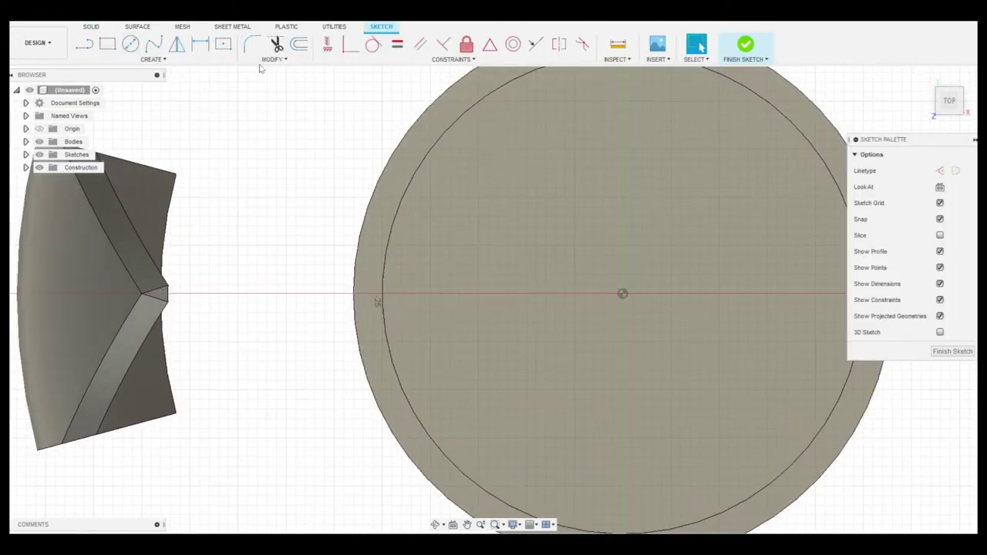
{"action": "left_click", "coordinate": [623, 294]}
{"action": "scroll", "coordinate": [318, 321], "scroll_direction": "down", "scroll_amount": 2}
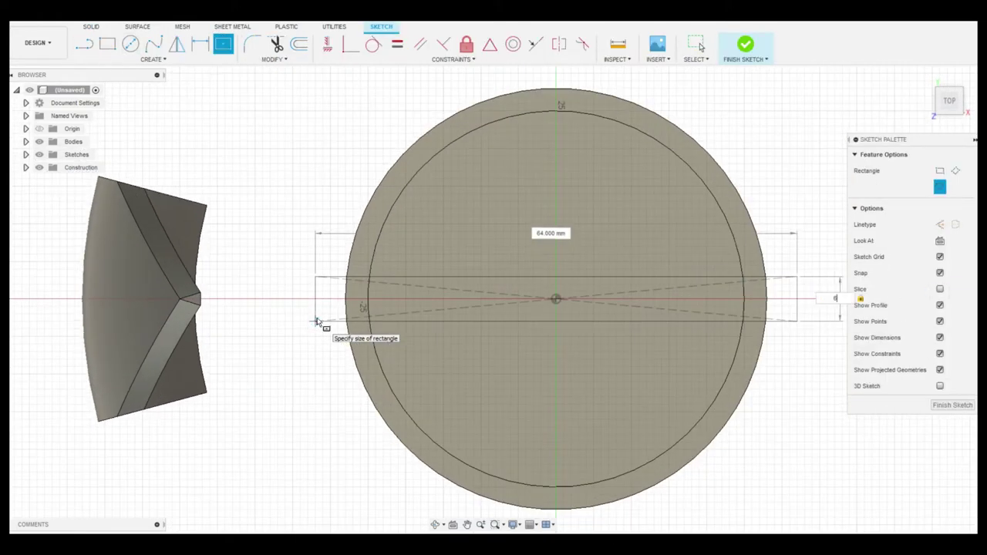
{"action": "type", "text": "5"}
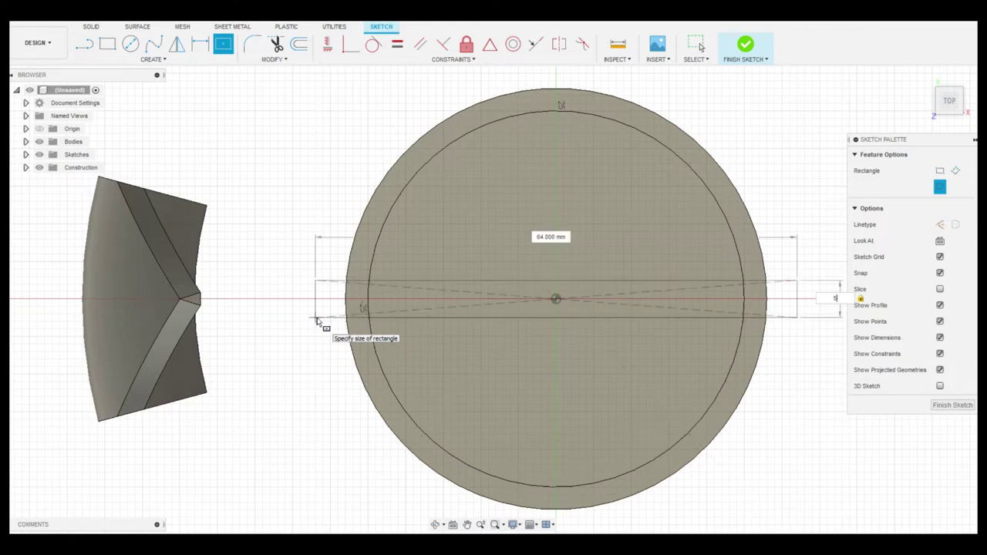
{"action": "key", "text": "Return"}
{"action": "key", "text": "Escape"}
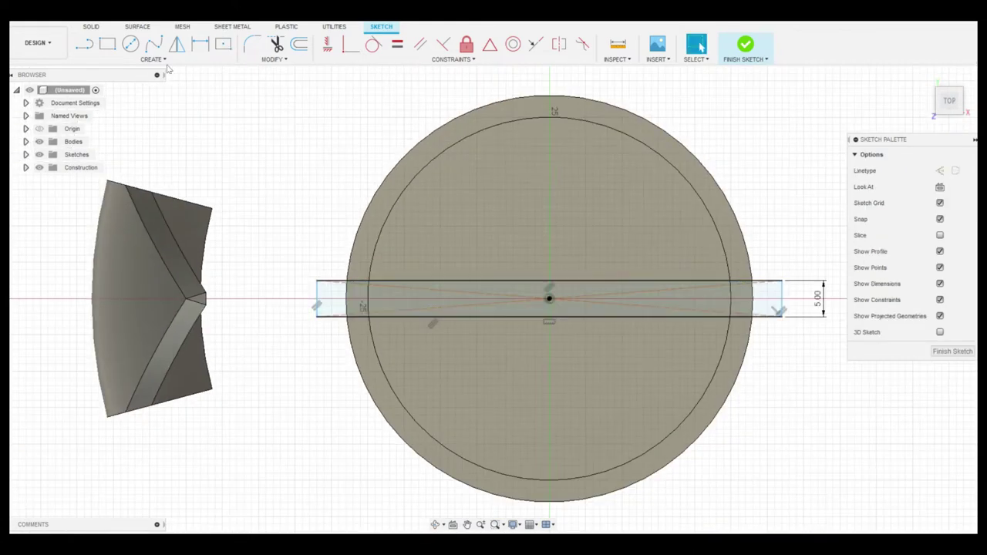
{"action": "left_click", "coordinate": [369, 301]}
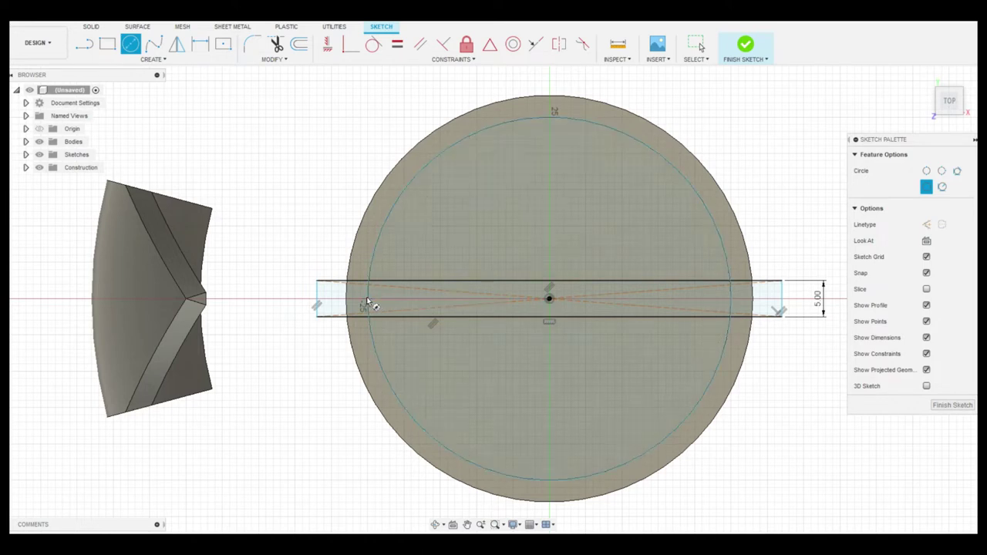
{"action": "key", "text": "Escape"}
Extrude-cut the slot profile 20 mm down into the holder wall.
{"action": "key", "text": "e"}
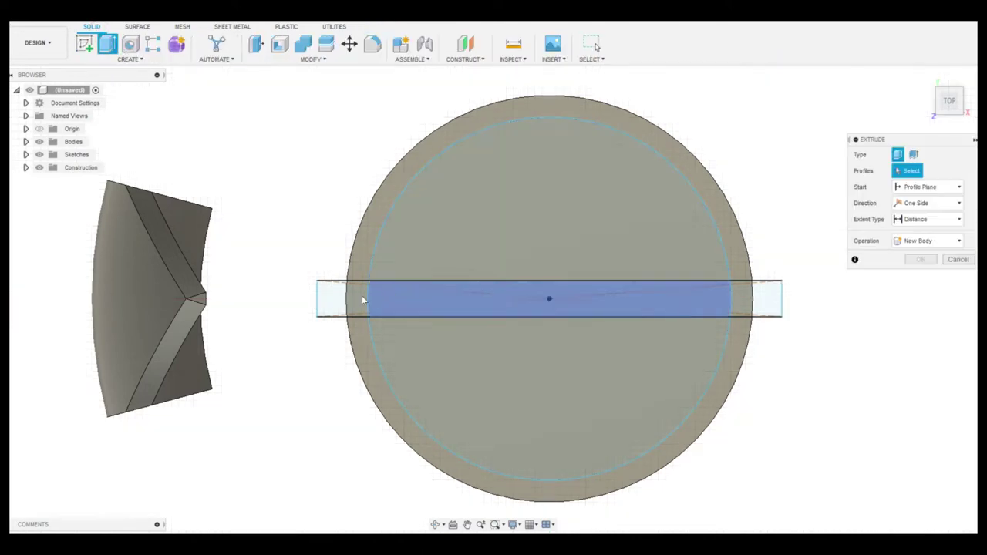
{"action": "left_click", "coordinate": [362, 296]}
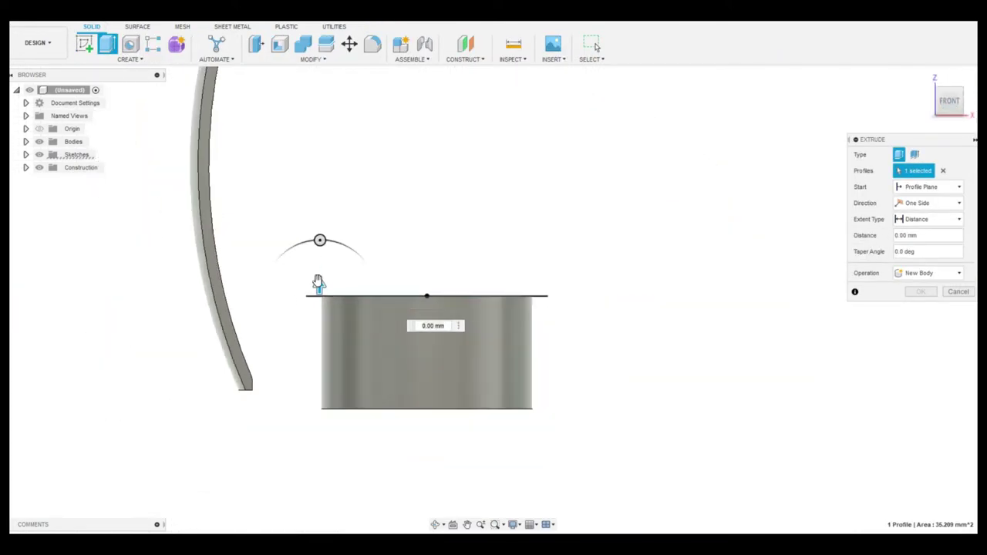
{"action": "left_click_drag", "start_coordinate": [317, 284], "coordinate": [327, 359]}
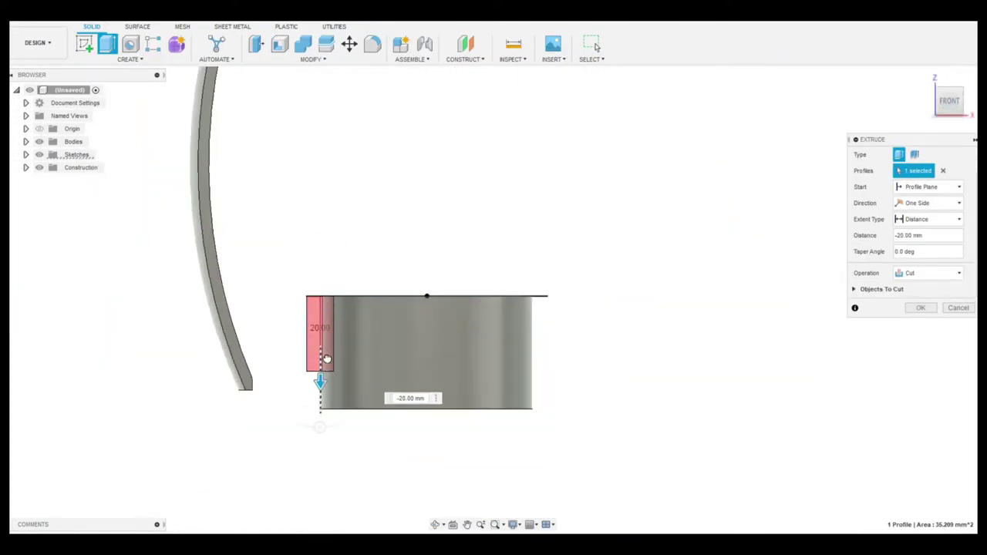
{"action": "scroll", "coordinate": [326, 358], "scroll_direction": "up", "scroll_amount": 3}
{"action": "left_click", "coordinate": [921, 309]}
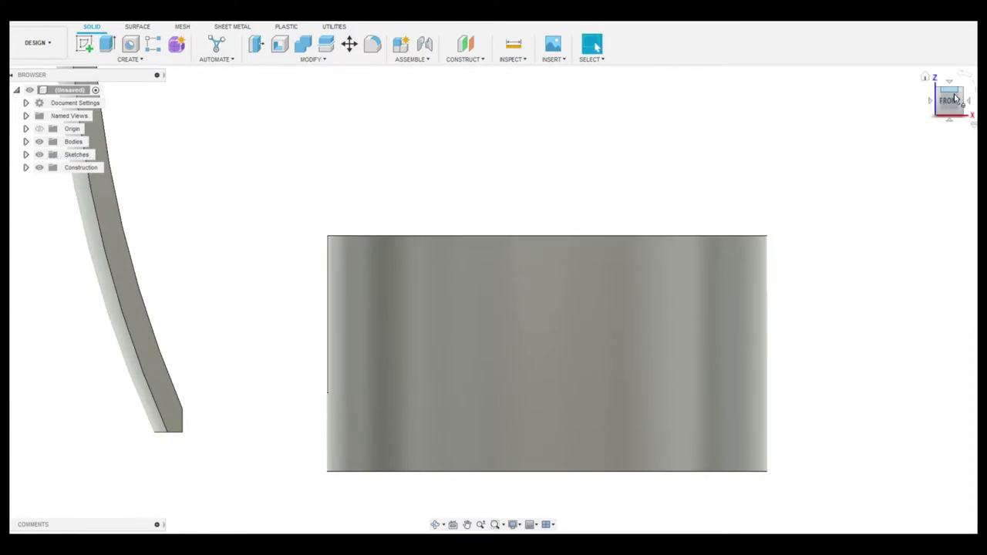
Orbit around the slotted holder and petal to inspect them, ending in Front view.
{"action": "middle_click_drag", "start_coordinate": [492, 300], "coordinate": [509, 254], "text": "shift"}
{"action": "middle_click_drag", "start_coordinate": [492, 299], "coordinate": [540, 231], "text": "shift"}
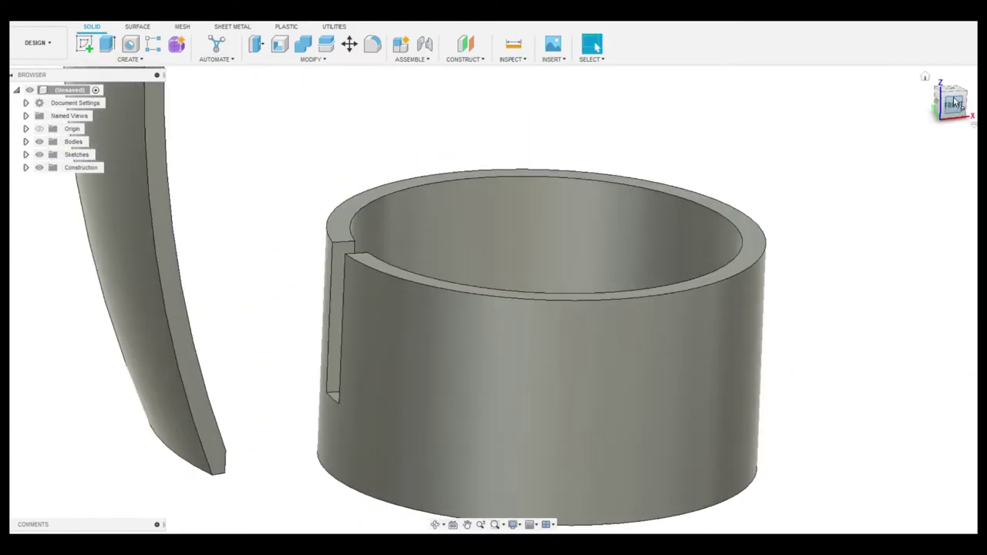
{"action": "left_click", "coordinate": [949, 102]}
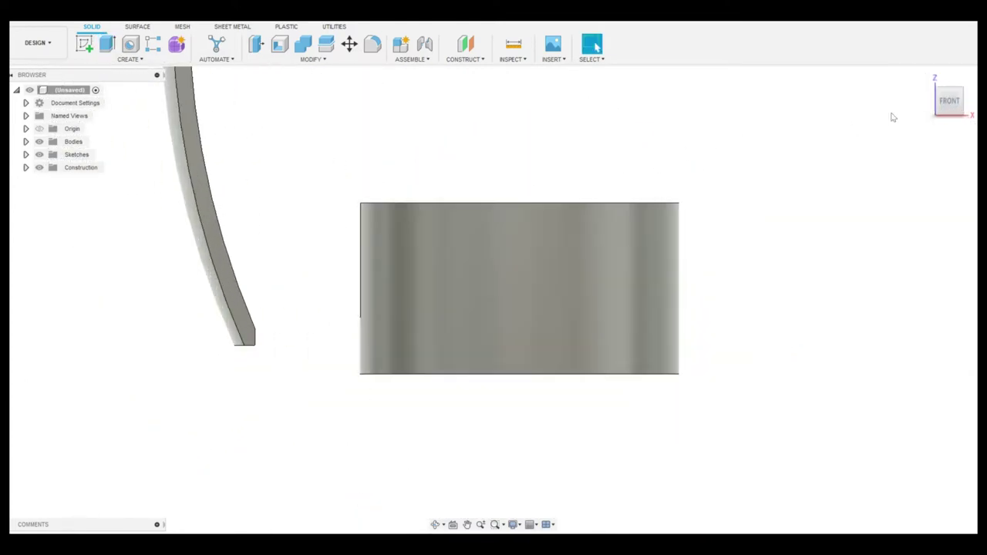
{"action": "middle_click_drag", "start_coordinate": [494, 293], "coordinate": [232, 223], "text": "shift"}
{"action": "left_click", "coordinate": [224, 222]}
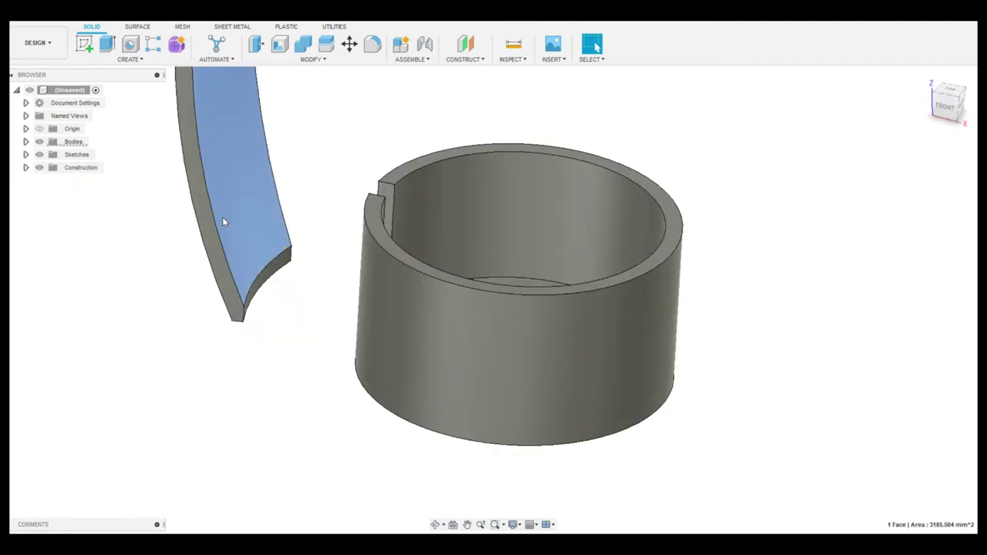
{"action": "middle_click_drag", "start_coordinate": [223, 223], "coordinate": [175, 193], "text": "shift"}
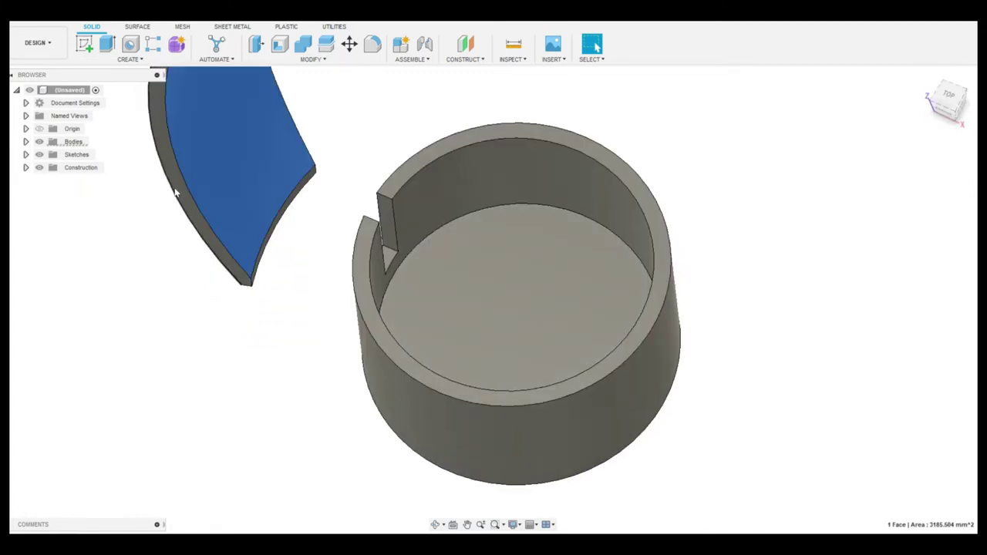
{"action": "middle_click_drag", "start_coordinate": [375, 203], "coordinate": [331, 181], "text": "shift"}
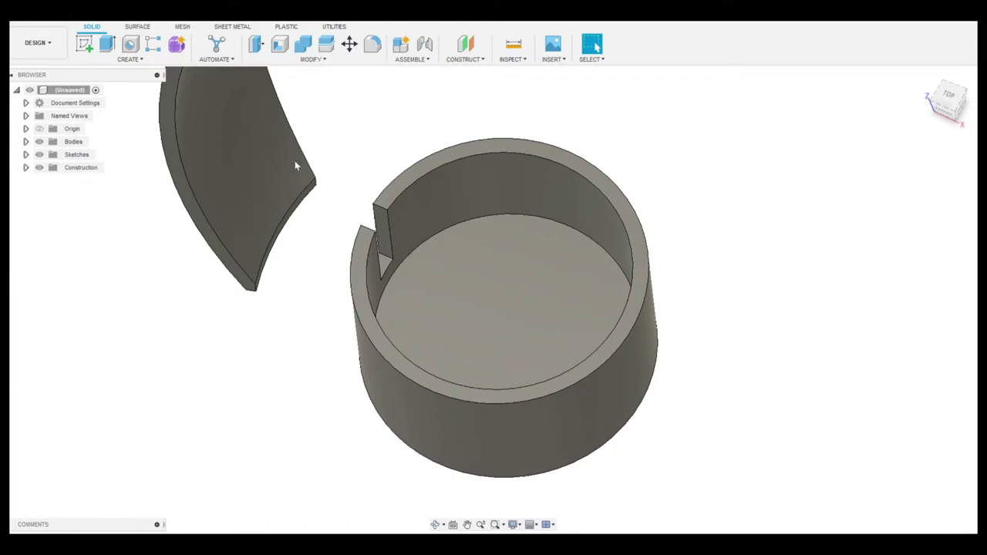
{"action": "left_click", "coordinate": [947, 115]}
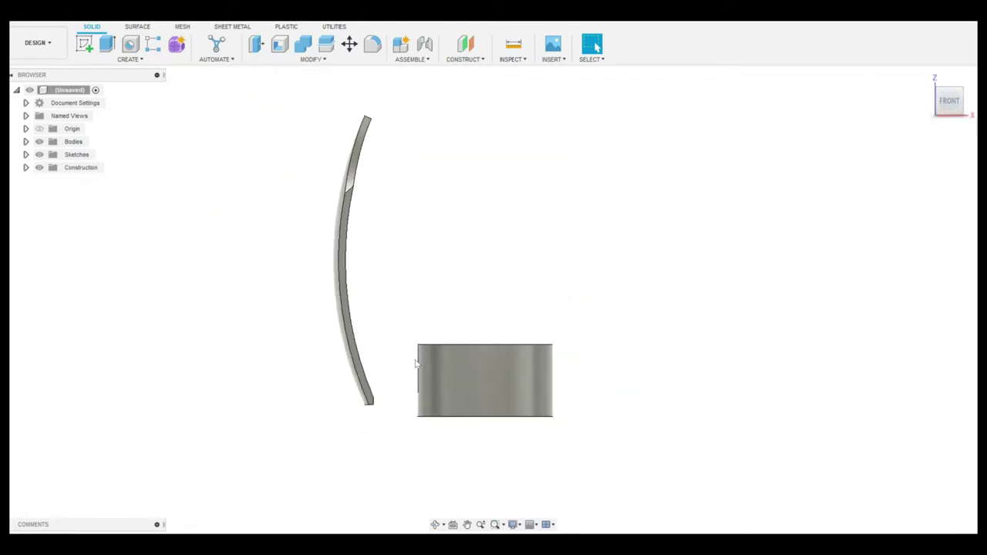
Start a sketch on the front plane with a 3 × 25 mm rectangle and a second rectangle beside it.
{"action": "left_click", "coordinate": [84, 43]}
{"action": "left_click", "coordinate": [530, 240]}
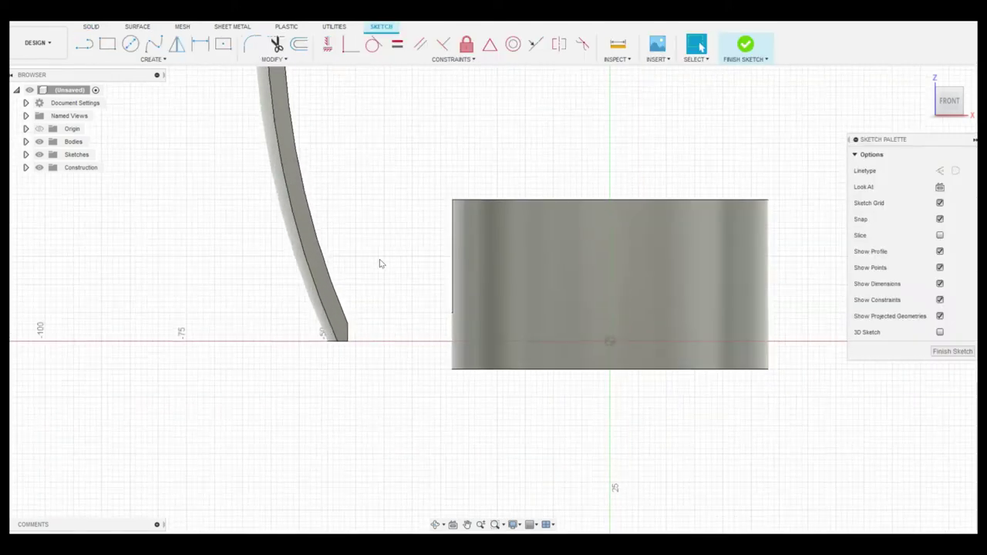
{"action": "left_click_drag", "start_coordinate": [949, 108], "coordinate": [948, 123]}
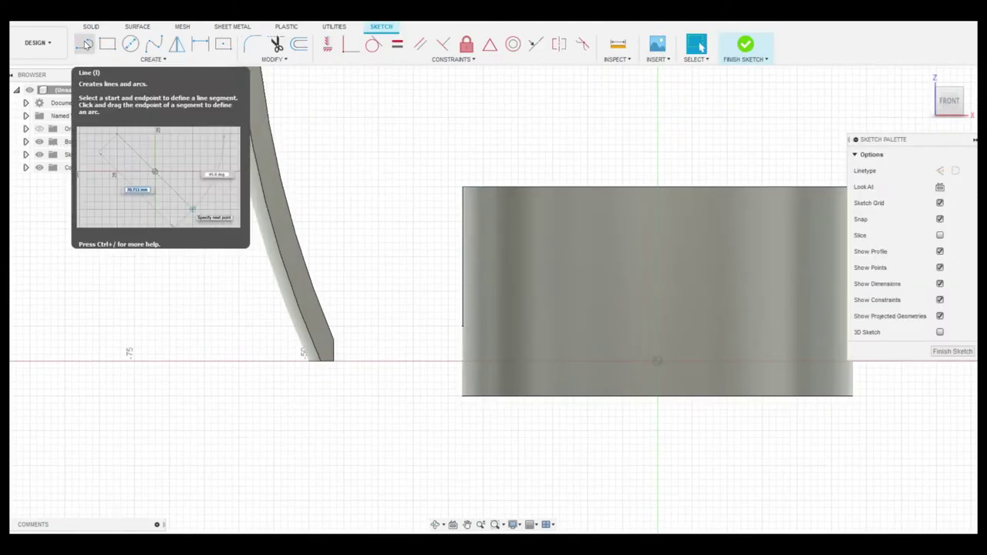
{"action": "key", "text": "r"}
{"action": "type", "text": "3"}
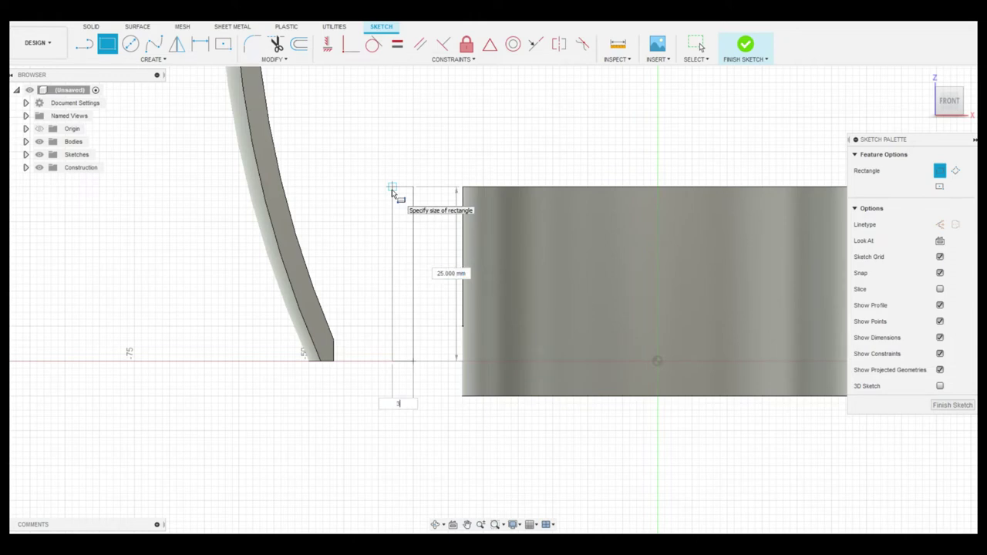
{"action": "key", "text": "Return"}
{"action": "key", "text": "r"}
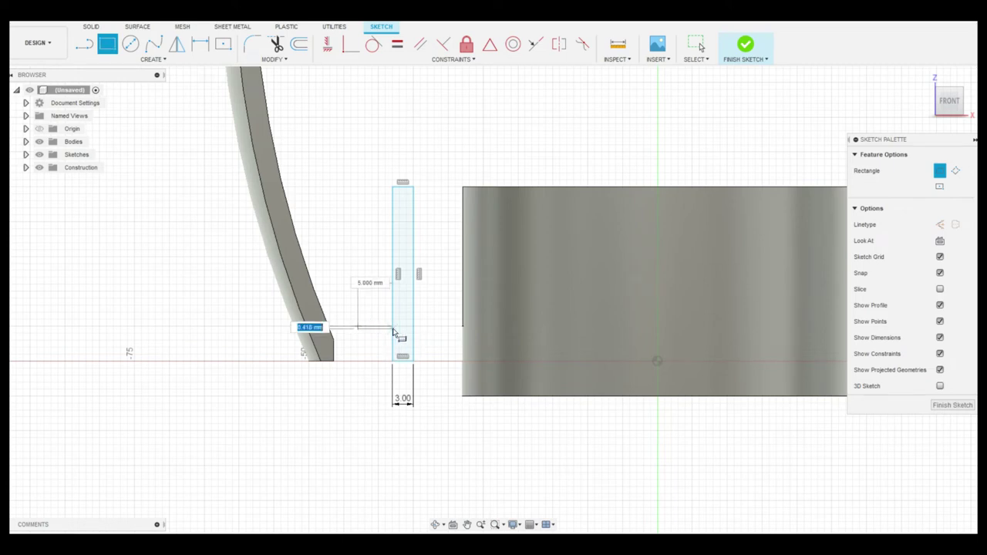
{"action": "left_click", "coordinate": [357, 187]}
{"action": "scroll", "coordinate": [389, 192], "scroll_direction": "up", "scroll_amount": 2}
Dimension the 25 mm height, the left rectangle's 5 mm width and a 15 mm height.
{"action": "key", "text": "d"}
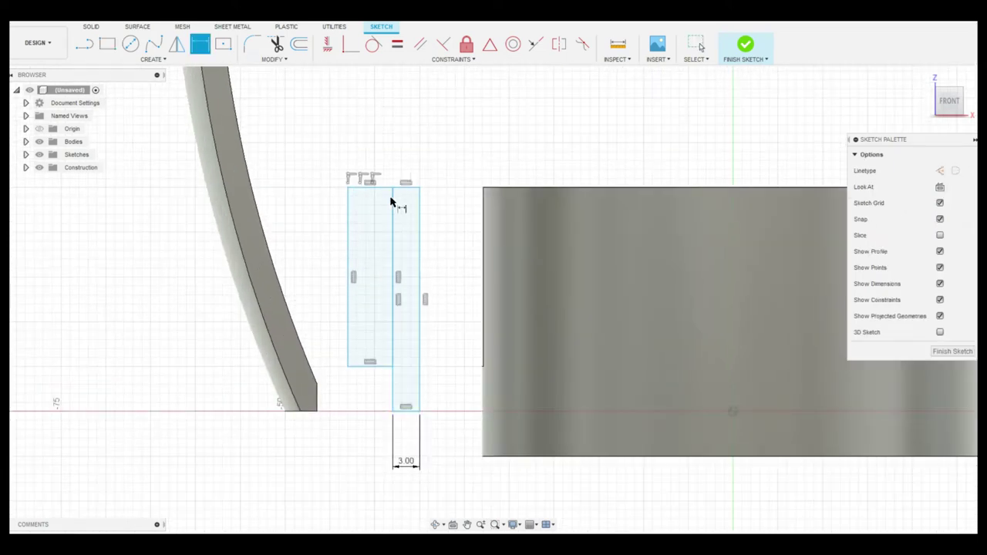
{"action": "left_click", "coordinate": [445, 311]}
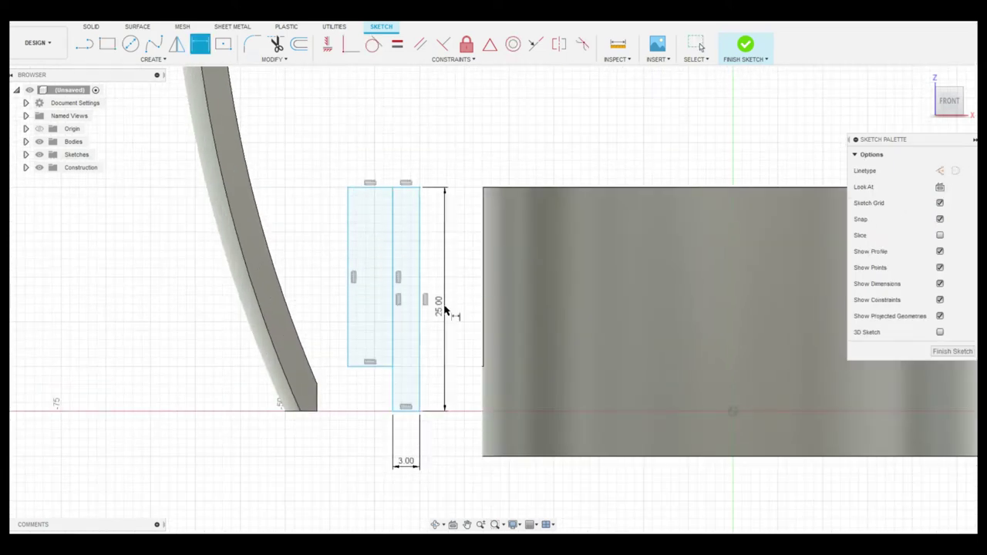
{"action": "left_click", "coordinate": [347, 245]}
{"action": "left_click", "coordinate": [372, 160]}
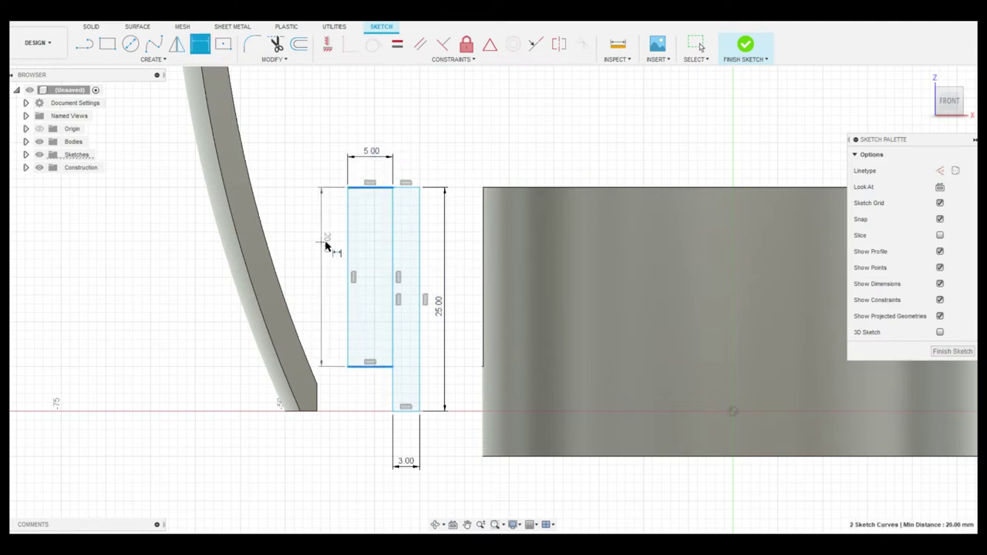
{"action": "left_click", "coordinate": [326, 245]}
{"action": "key", "text": "Return"}
{"action": "type", "text": "15"}
{"action": "key", "text": "Return"}
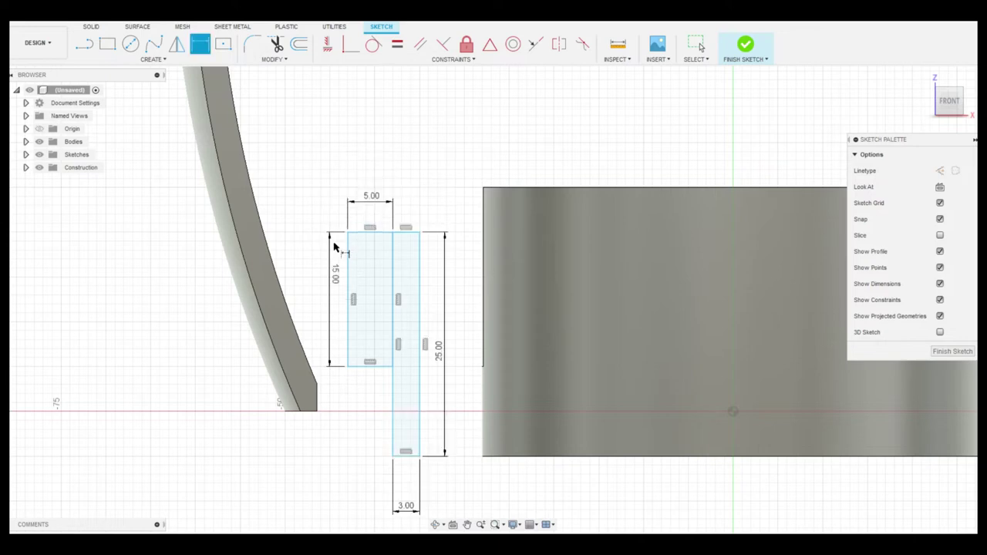
Undo the 15 mm height and rework the left rectangle's height by moving its bottom edge.
{"action": "key", "text": "ctrl+z"}
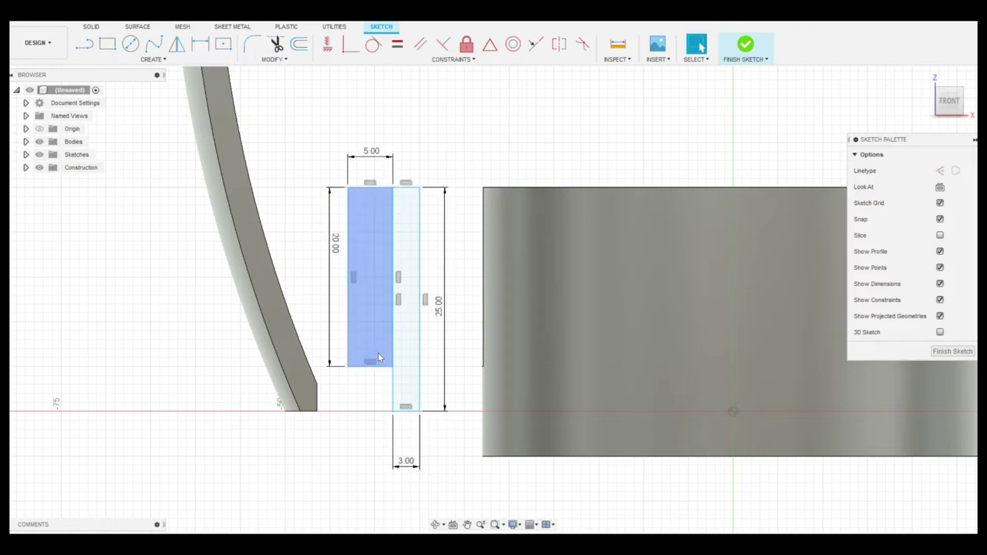
{"action": "key", "text": "ctrl+z"}
{"action": "left_click_drag", "start_coordinate": [374, 360], "coordinate": [387, 292]}
{"action": "scroll", "coordinate": [301, 114], "scroll_direction": "down", "scroll_amount": 2}
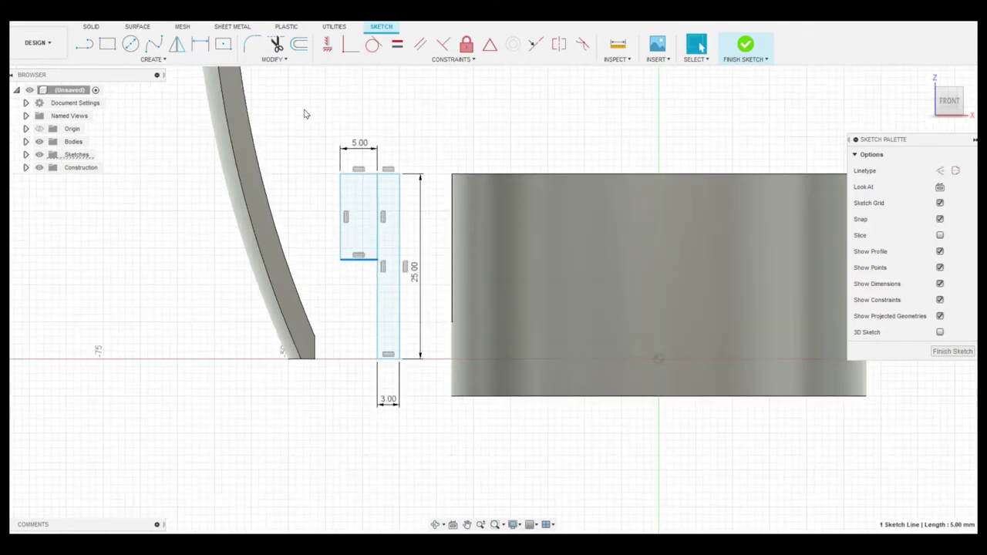
{"action": "left_click", "coordinate": [362, 177]}
{"action": "left_click", "coordinate": [328, 206]}
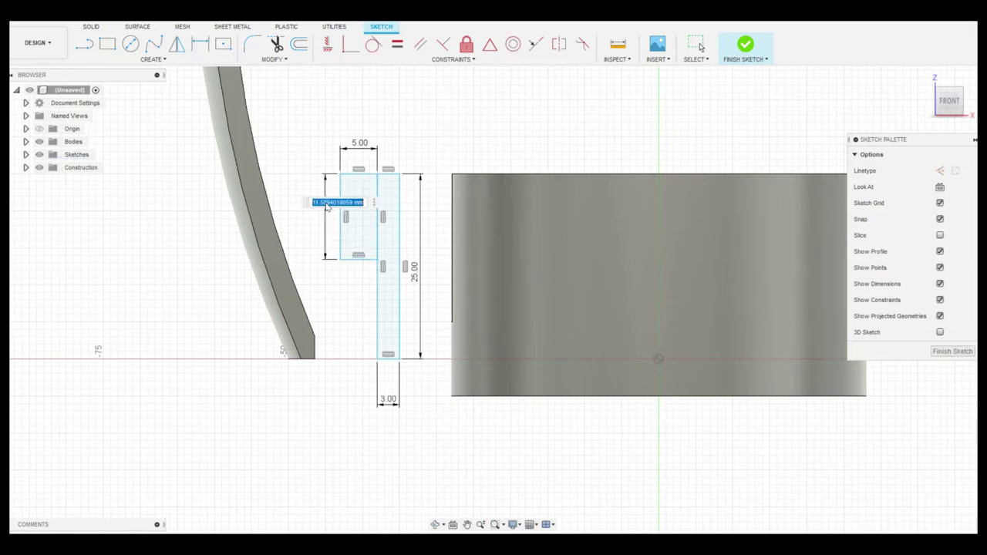
{"action": "type", "text": "15"}
{"action": "key", "text": "Return"}
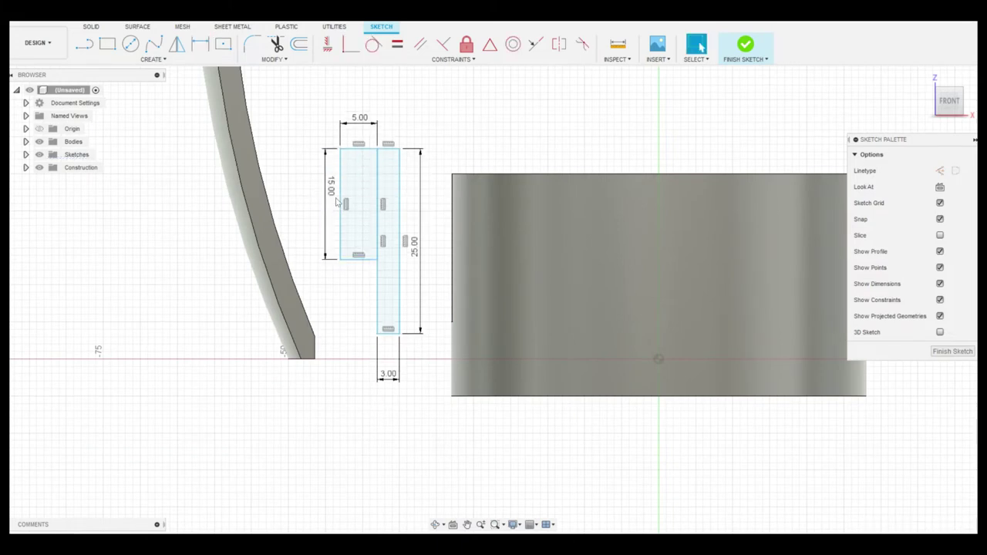
{"action": "key", "text": "ctrl+z"}
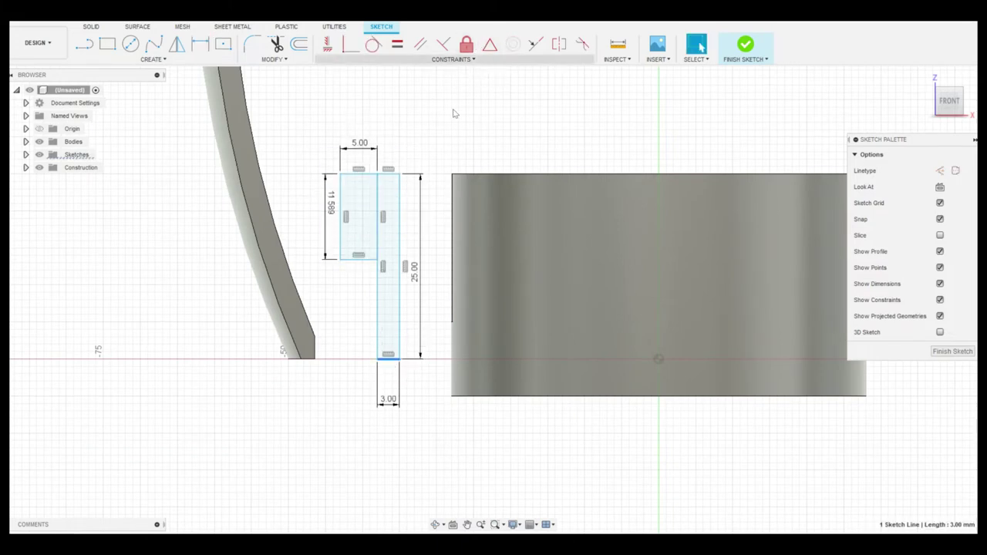
{"action": "left_click_drag", "start_coordinate": [364, 254], "coordinate": [364, 260]}
{"action": "key", "text": "ctrl+z"}
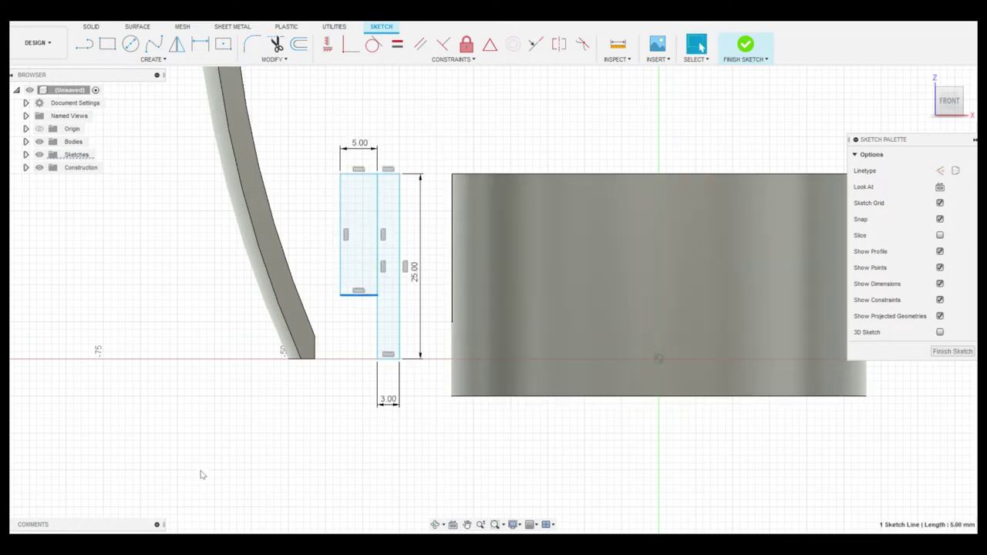
Finish the tab sketch, then reopen it to adjust the left rectangle's bottom line.
{"action": "left_click", "coordinate": [745, 46]}
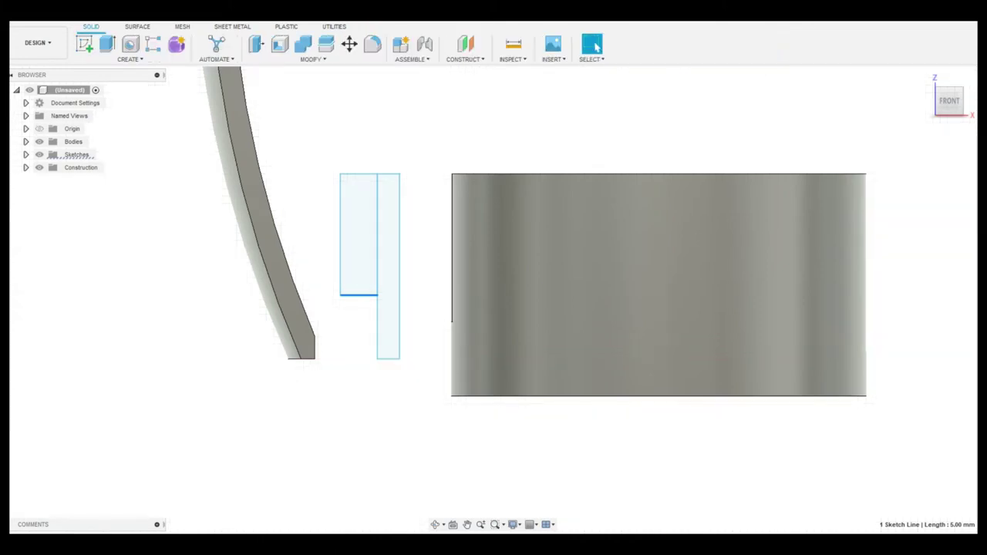
{"action": "key", "text": "e"}
{"action": "key", "text": "Escape"}
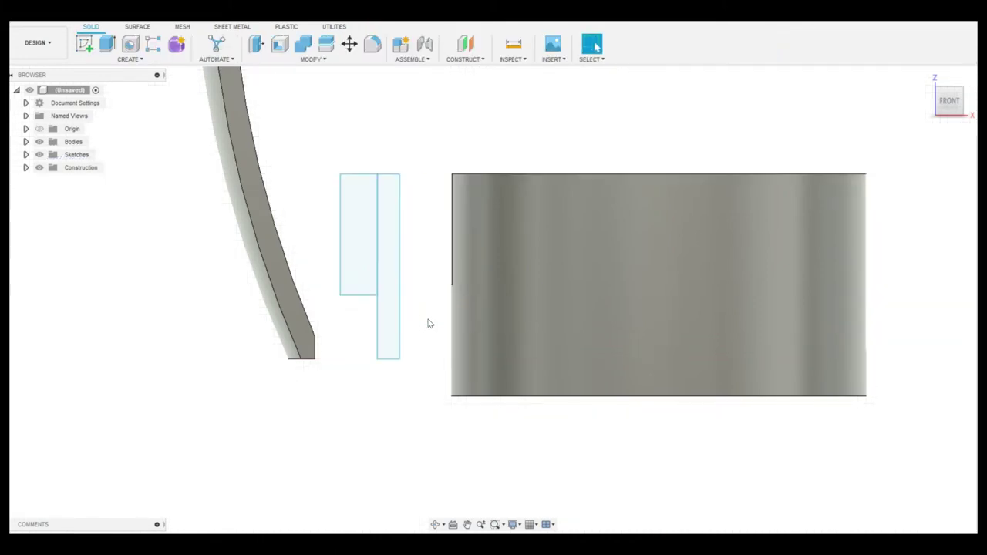
{"action": "scroll", "coordinate": [424, 302], "scroll_direction": "up", "scroll_amount": 1}
{"action": "scroll", "coordinate": [424, 288], "scroll_direction": "down", "scroll_amount": 2}
{"action": "double_click", "coordinate": [370, 293]}
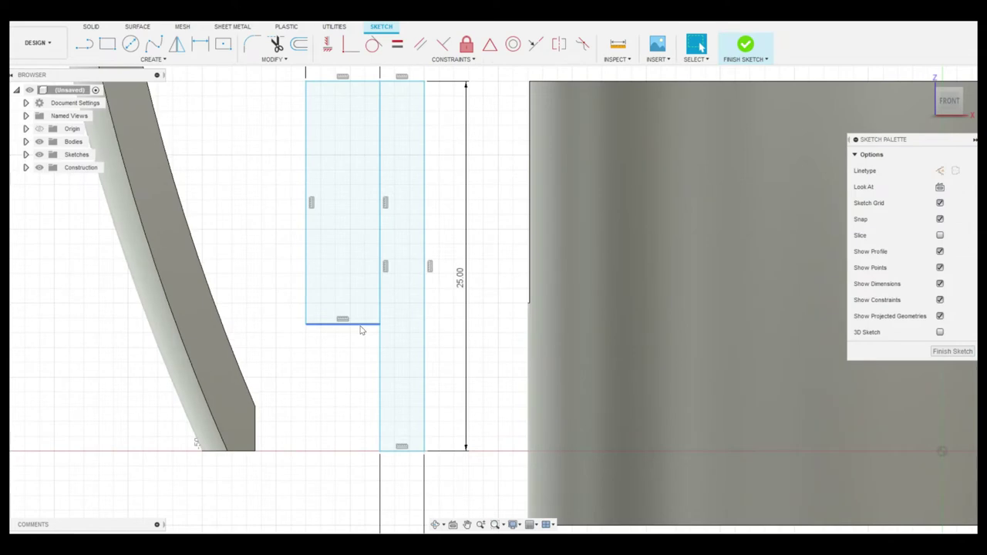
{"action": "left_click", "coordinate": [360, 325]}
{"action": "scroll", "coordinate": [351, 343], "scroll_direction": "down", "scroll_amount": 2}
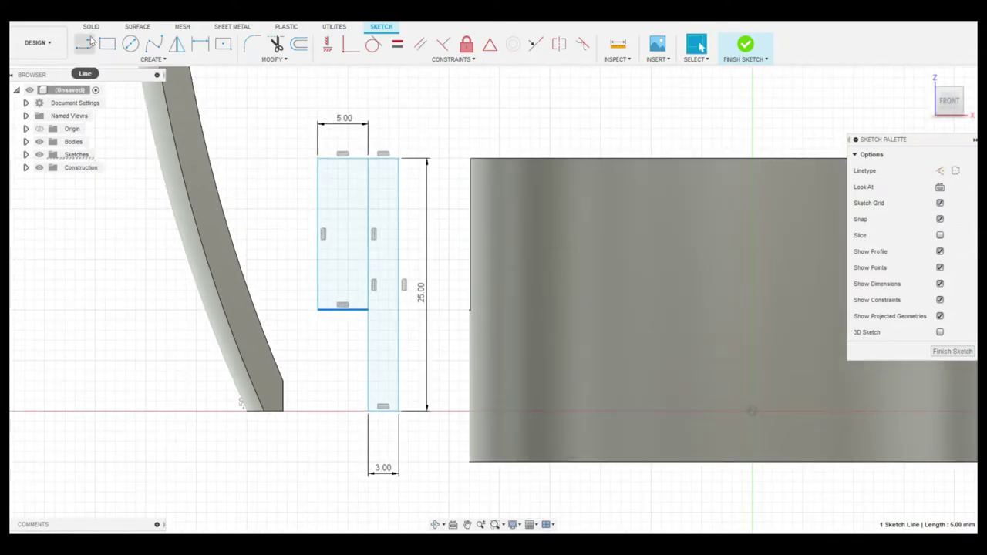
{"action": "left_click", "coordinate": [745, 44]}
Extrude both tab profiles 2.5 mm with the chosen extent type, then view from the front.
{"action": "key", "text": "e"}
{"action": "left_click", "coordinate": [323, 204]}
{"action": "left_click", "coordinate": [956, 97]}
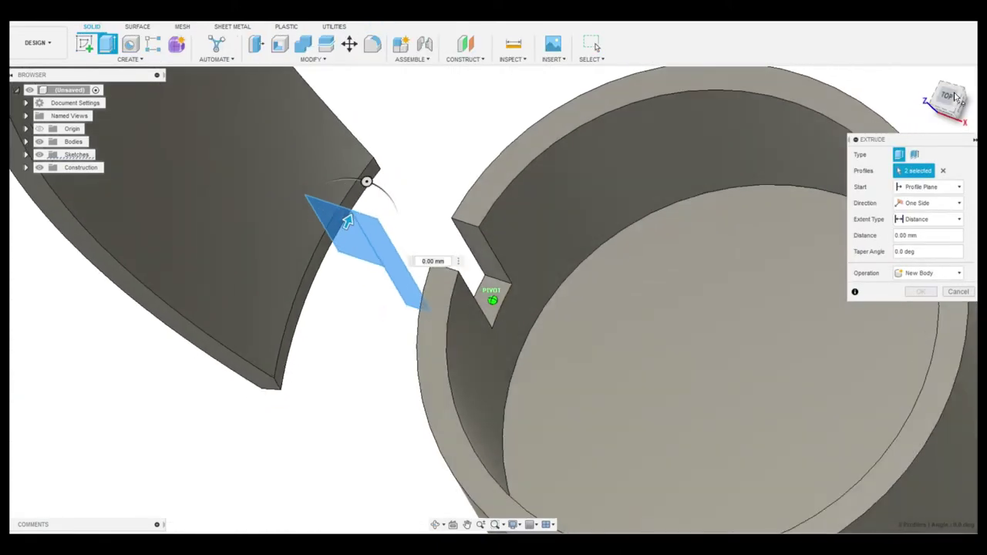
{"action": "type", "text": "2.5"}
{"action": "left_click", "coordinate": [926, 220]}
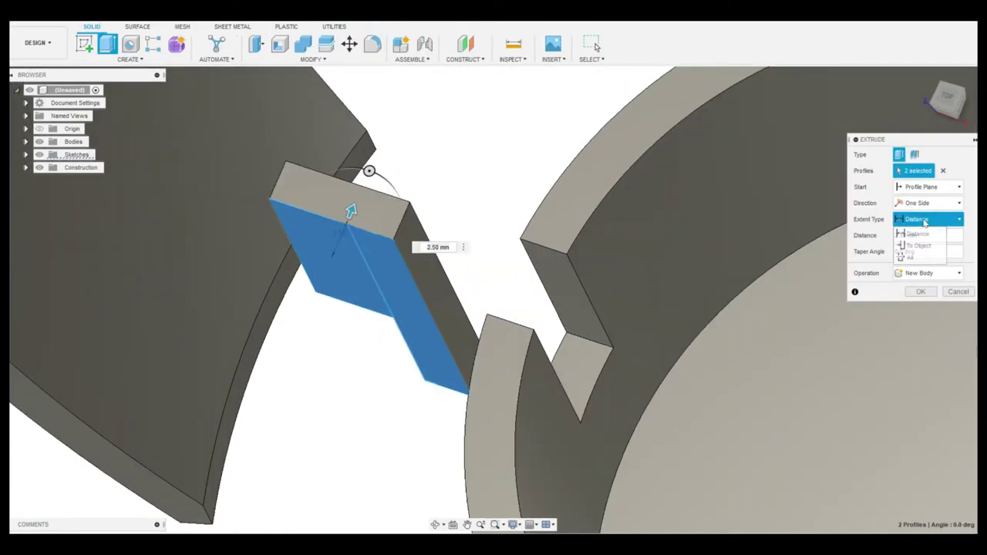
{"action": "left_click", "coordinate": [923, 245]}
{"action": "left_click", "coordinate": [920, 310]}
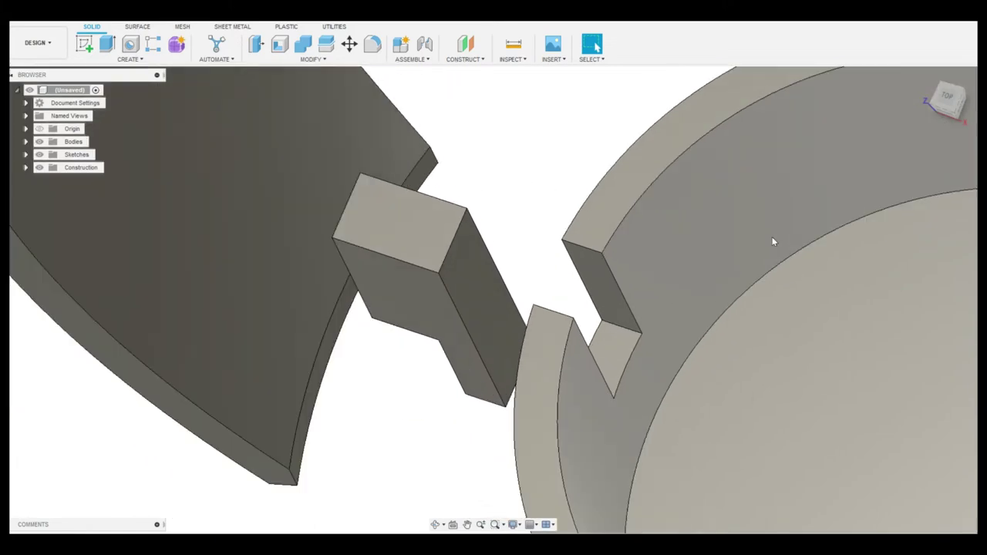
{"action": "left_click", "coordinate": [946, 108]}
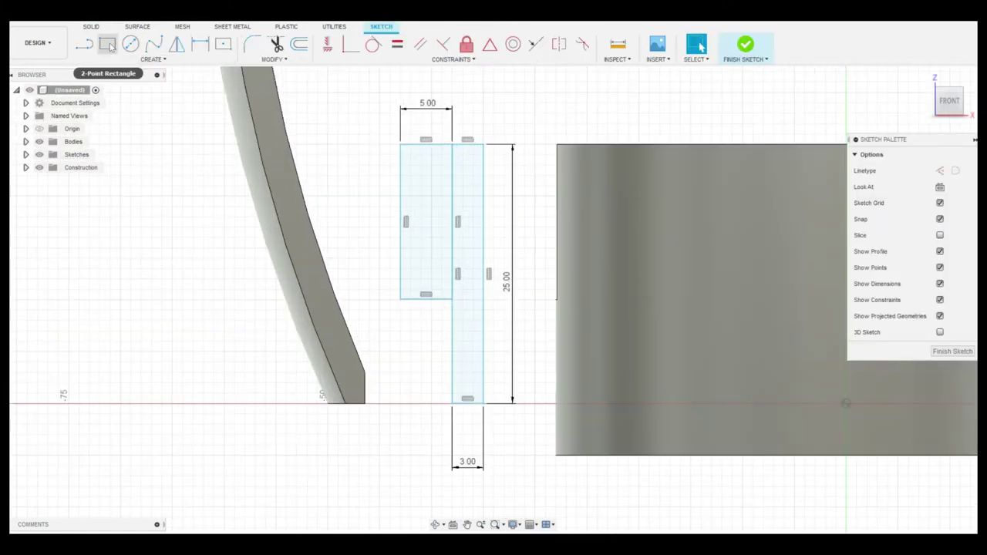
Add a rectangle to the tab sketch from its top corner down to the petal base.
{"action": "key", "text": "r"}
{"action": "left_click", "coordinate": [400, 145]}
{"action": "scroll", "coordinate": [370, 408], "scroll_direction": "up", "scroll_amount": 3}
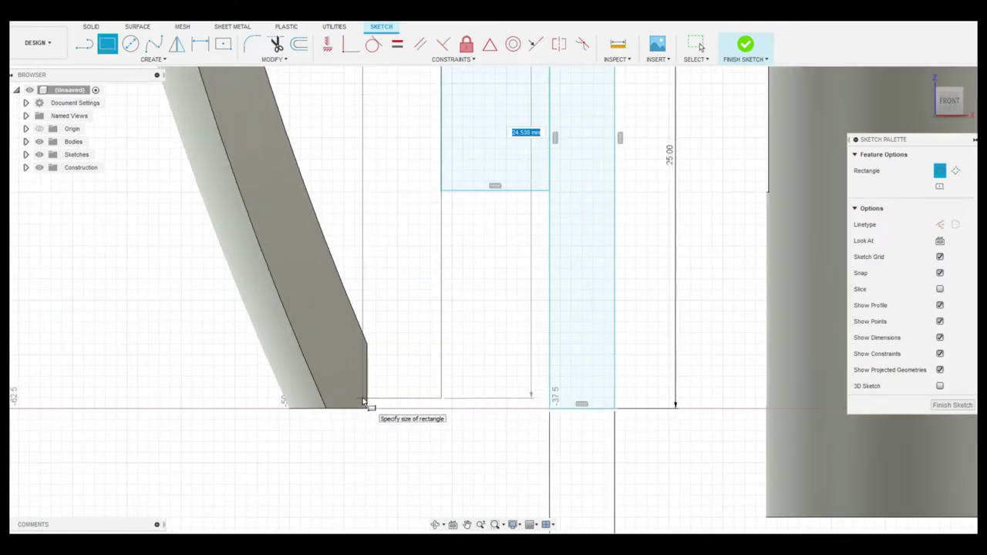
{"action": "left_click", "coordinate": [357, 411]}
{"action": "scroll", "coordinate": [357, 411], "scroll_direction": "down", "scroll_amount": 2}
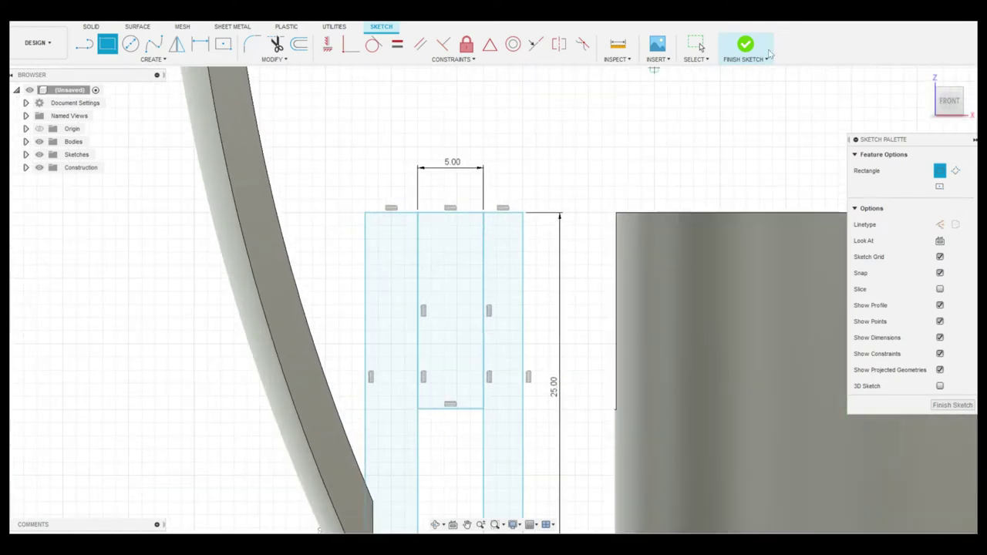
{"action": "left_click", "coordinate": [745, 46]}
Include the new rectangle profile in the tab extrusion to make a forked tab.
{"action": "key", "text": "e"}
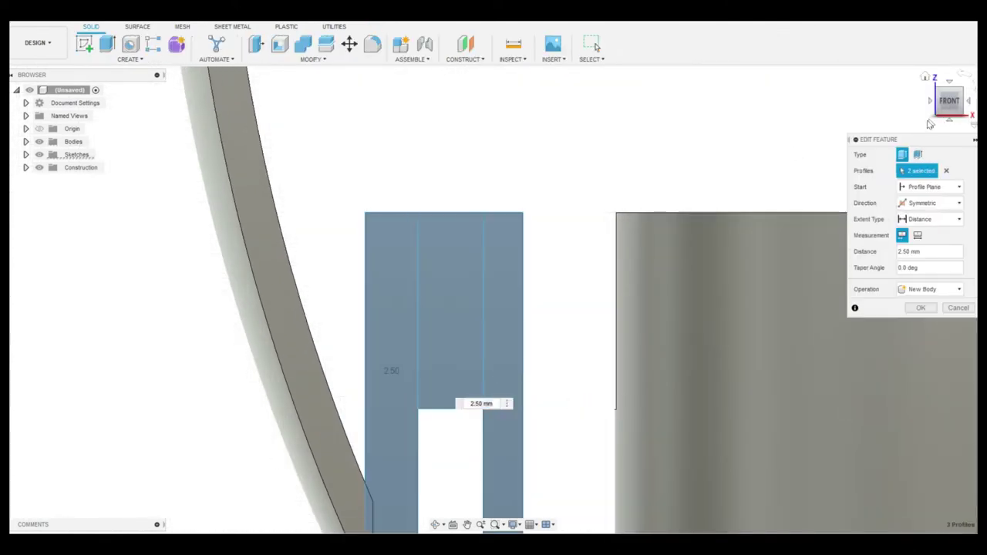
{"action": "left_click", "coordinate": [927, 78]}
{"action": "left_click", "coordinate": [920, 308]}
{"action": "key", "text": "e"}
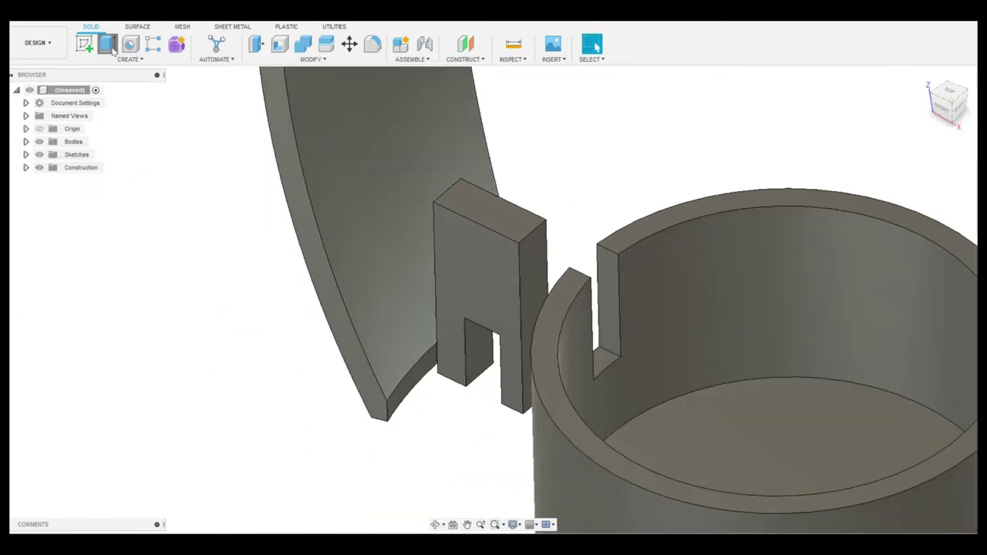
{"action": "left_click", "coordinate": [949, 112]}
Extrude the tab's side face toward the petal, first trying To Object, then settling on 8 mm.
{"action": "left_click", "coordinate": [453, 203]}
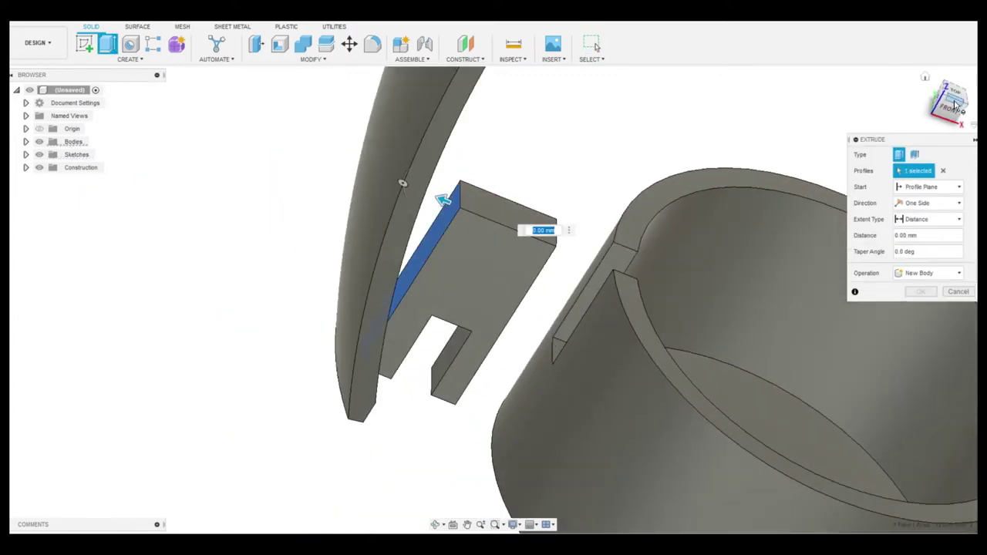
{"action": "left_click", "coordinate": [948, 101]}
{"action": "left_click", "coordinate": [929, 219]}
{"action": "left_click", "coordinate": [922, 236]}
{"action": "left_click", "coordinate": [349, 164]}
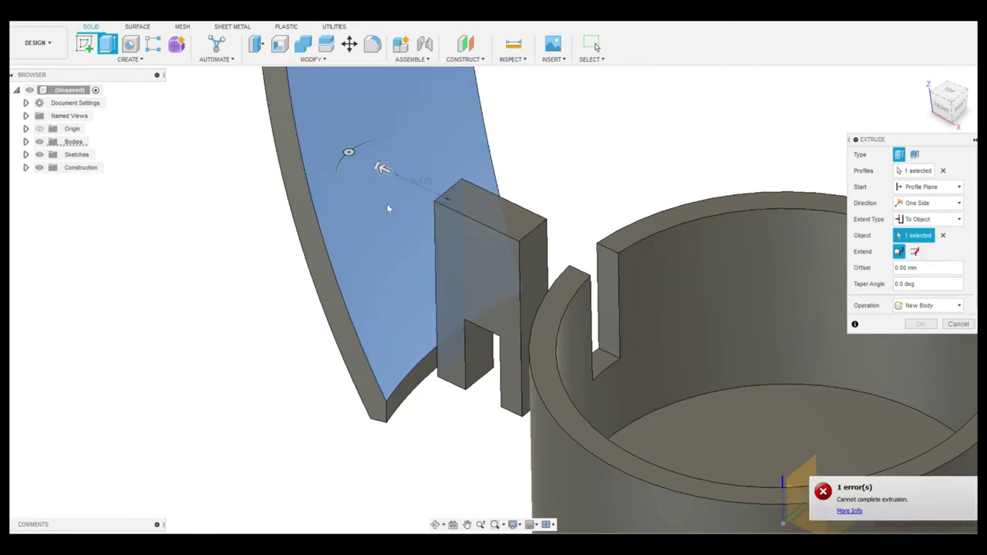
{"action": "scroll", "coordinate": [308, 216], "scroll_direction": "up", "scroll_amount": 3}
{"action": "left_click_drag", "start_coordinate": [282, 241], "coordinate": [276, 233]}
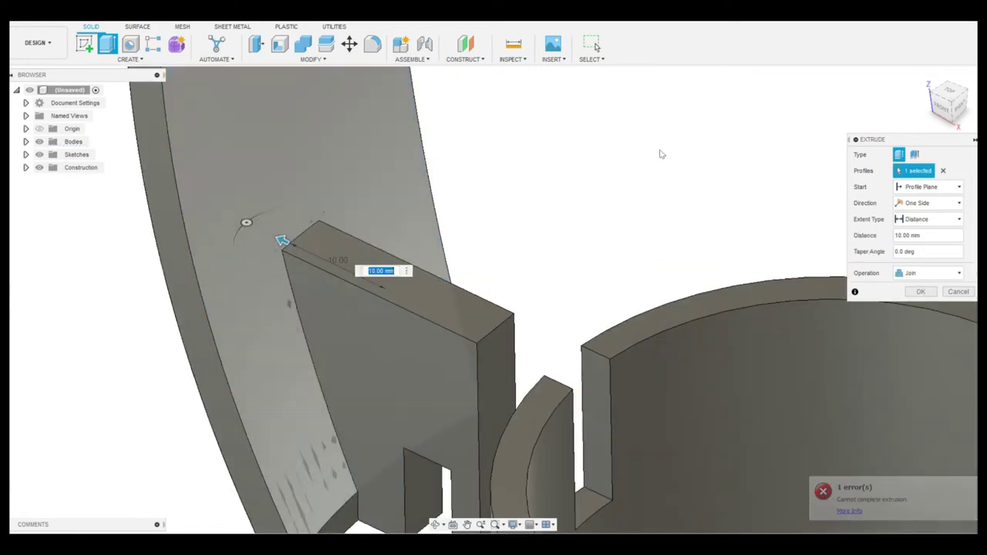
{"action": "left_click", "coordinate": [942, 108]}
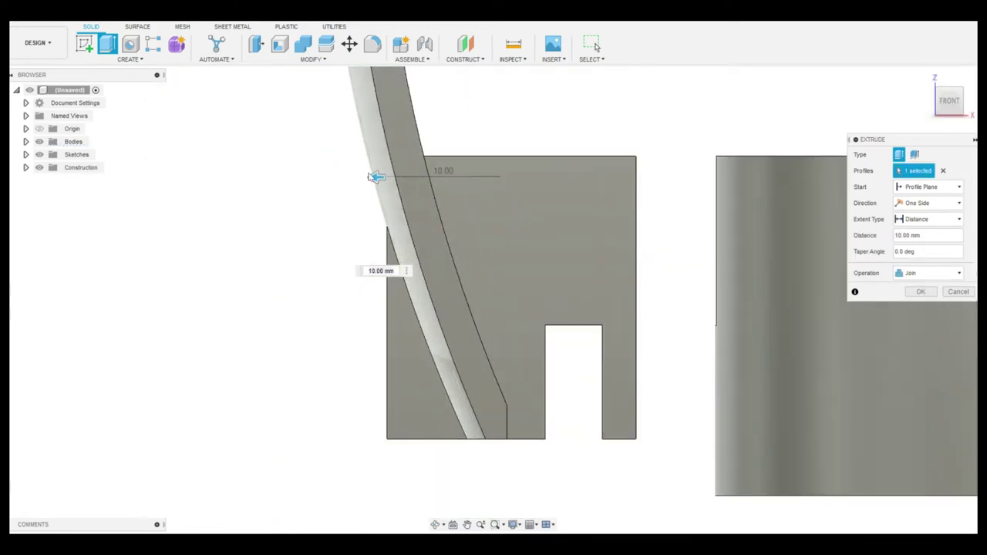
{"action": "left_click_drag", "start_coordinate": [375, 177], "coordinate": [504, 180]}
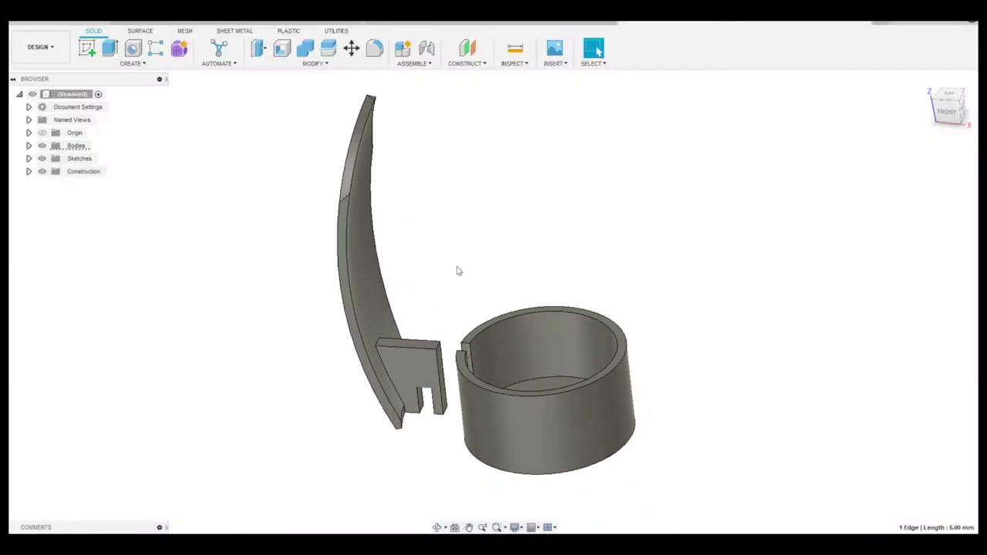
Turn the petal body into a new component.
{"action": "scroll", "coordinate": [363, 298], "scroll_direction": "down", "scroll_amount": 2}
{"action": "scroll", "coordinate": [471, 371], "scroll_direction": "down", "scroll_amount": 3}
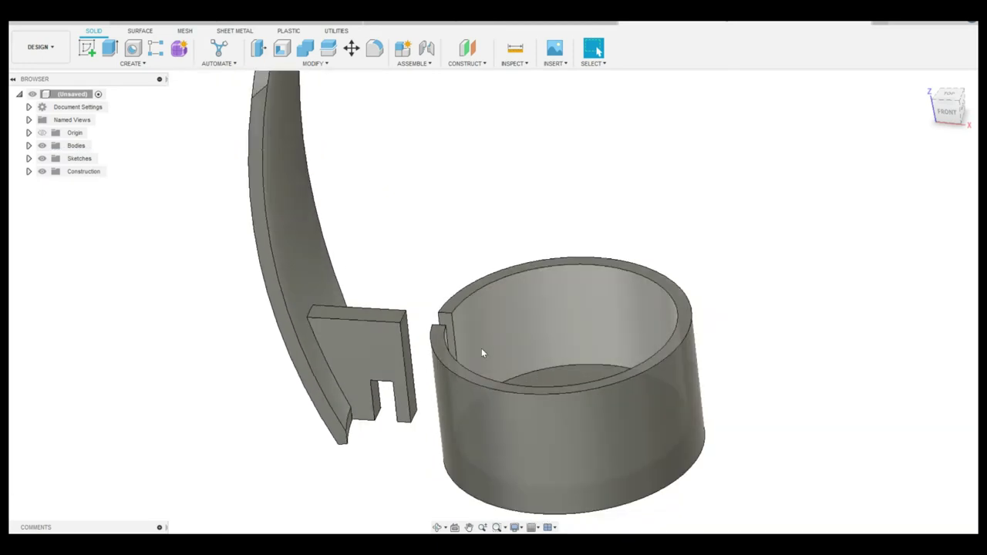
{"action": "scroll", "coordinate": [482, 348], "scroll_direction": "down", "scroll_amount": 2}
{"action": "mouse_move", "coordinate": [462, 293]}
{"action": "middle_mouse_down", "text": "shift"}
{"action": "mouse_move", "coordinate": [390, 287]}
{"action": "mouse_move", "coordinate": [362, 270]}
{"action": "middle_mouse_up", "text": "shift"}
{"action": "left_click", "coordinate": [339, 255]}
{"action": "left_click", "coordinate": [29, 145]}
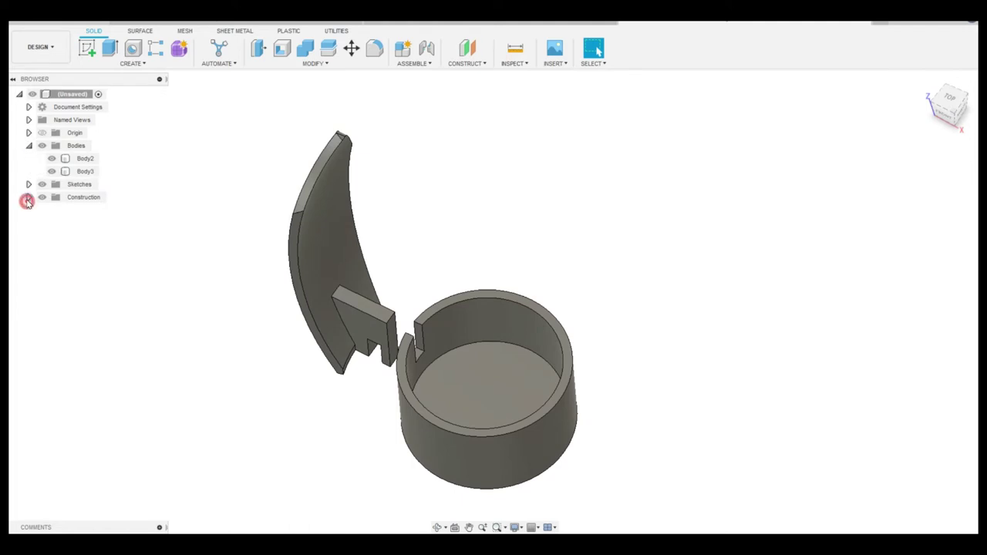
{"action": "left_click", "coordinate": [404, 49]}
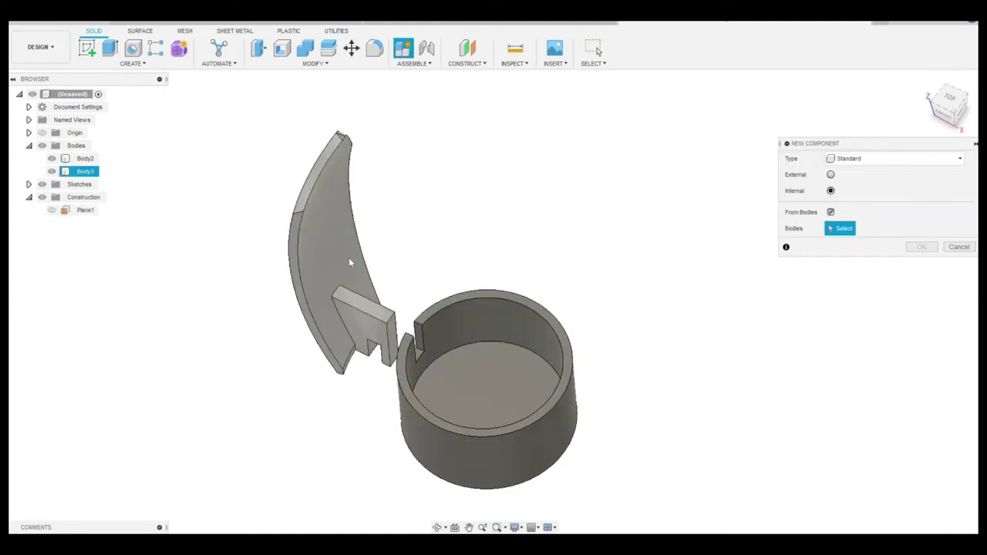
{"action": "left_click", "coordinate": [348, 258]}
{"action": "left_click", "coordinate": [921, 247]}
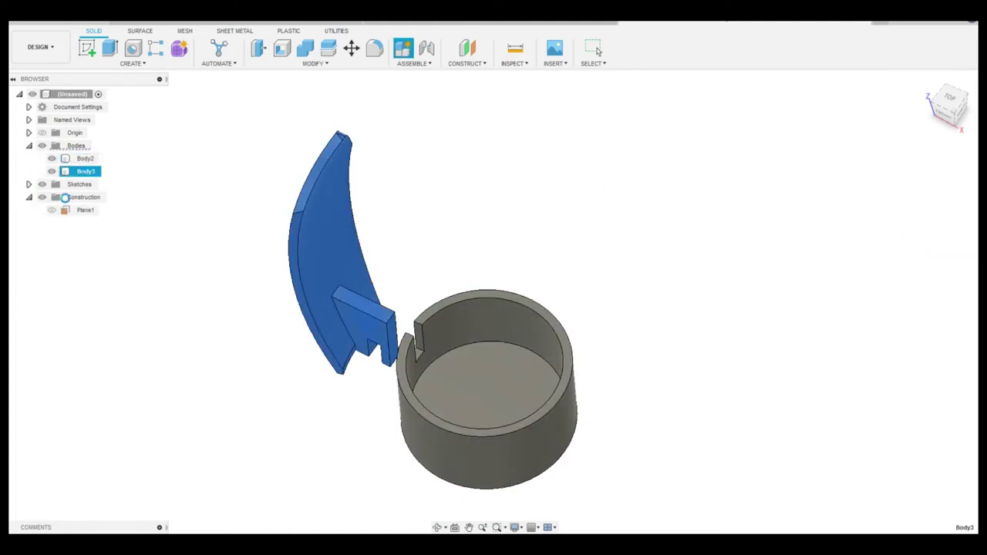
Circular-pattern the petal component 5 times around the holder's vertical axis.
{"action": "left_click", "coordinate": [133, 63]}
{"action": "mouse_move", "coordinate": [97, 301]}
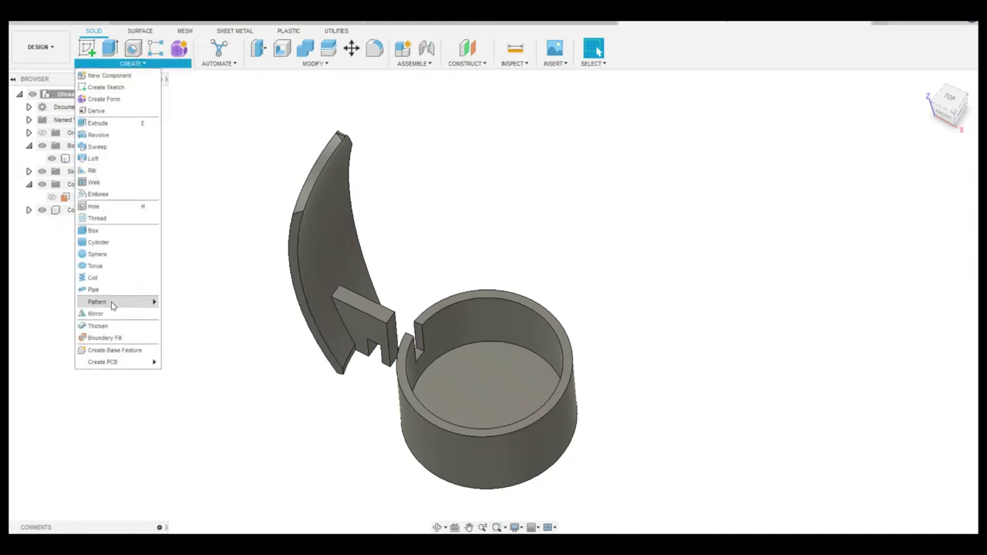
{"action": "left_click", "coordinate": [193, 319]}
{"action": "left_click", "coordinate": [923, 175]}
{"action": "left_click", "coordinate": [926, 224]}
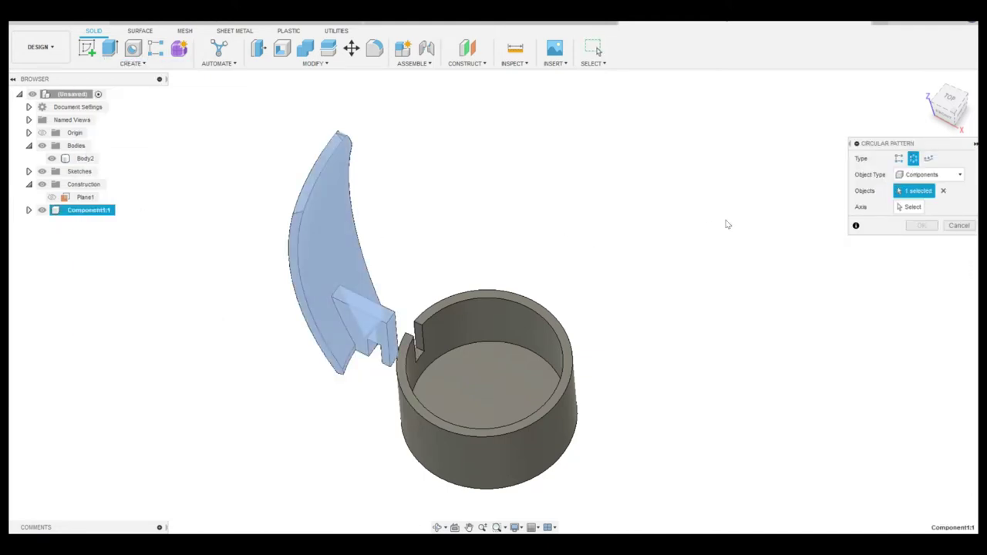
{"action": "left_click", "coordinate": [901, 208]}
{"action": "left_click", "coordinate": [488, 397]}
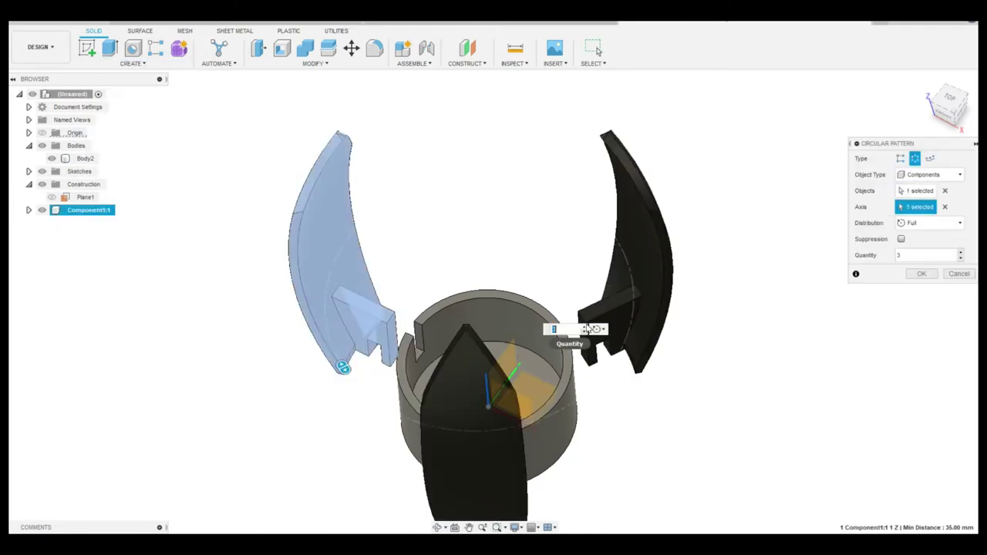
{"action": "left_click", "coordinate": [585, 326]}
{"action": "left_click", "coordinate": [585, 326]}
{"action": "left_click", "coordinate": [922, 274]}
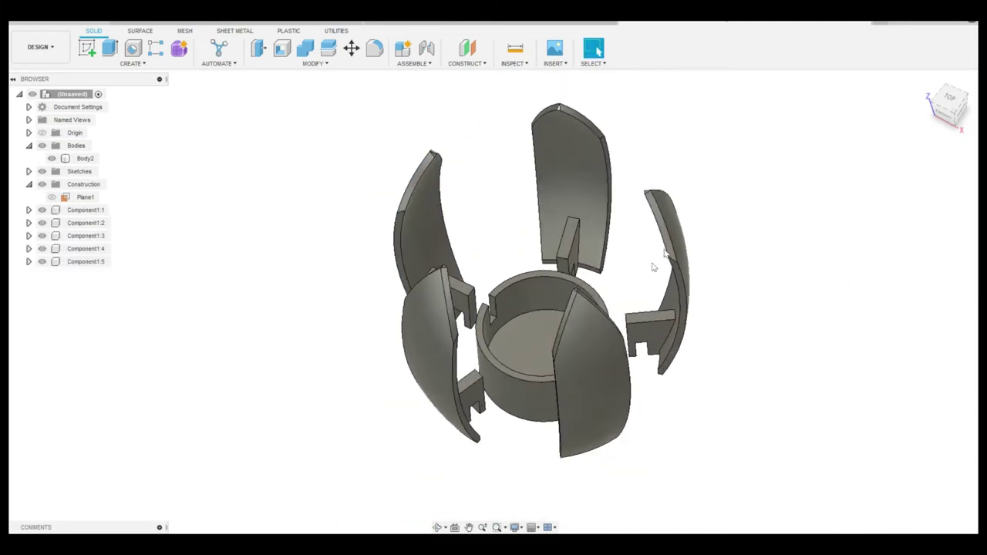
{"action": "middle_click_drag", "start_coordinate": [652, 267], "coordinate": [799, 153], "text": "shift"}
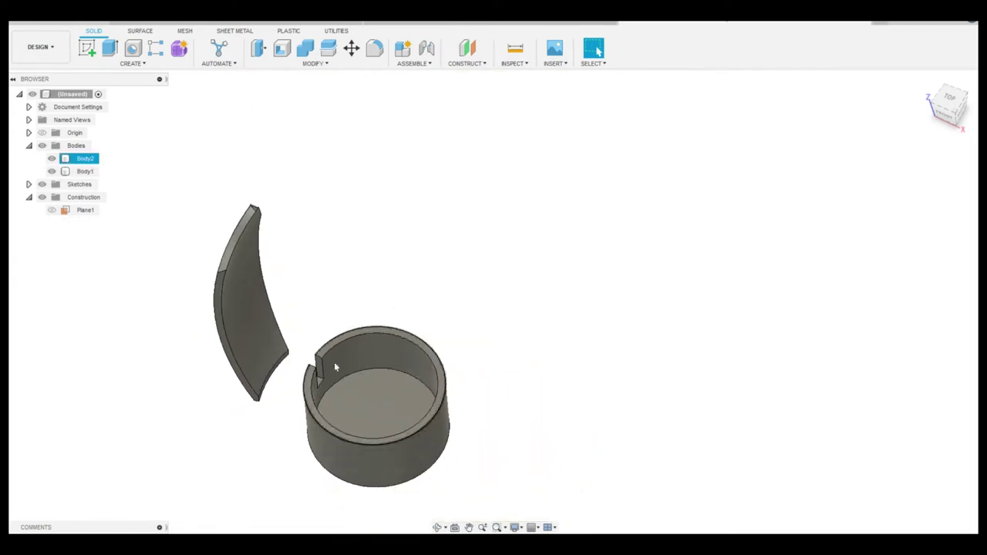
Circular-pattern the holder's rim slot feature 6 times around the vertical axis.
{"action": "left_click", "coordinate": [131, 63]}
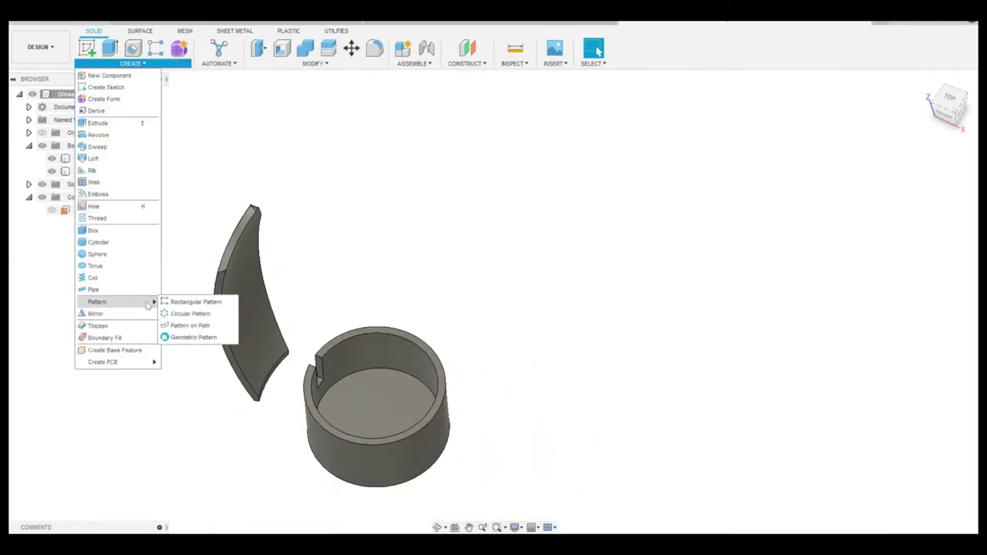
{"action": "left_click", "coordinate": [193, 313]}
{"action": "left_click", "coordinate": [926, 175]}
{"action": "left_click", "coordinate": [918, 199]}
{"action": "scroll", "coordinate": [415, 155], "scroll_direction": "up", "scroll_amount": 5}
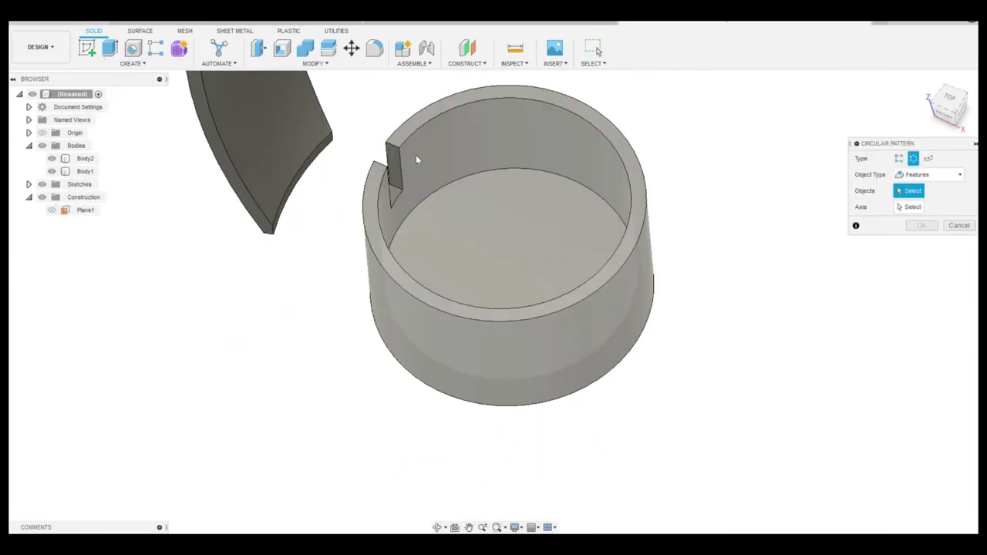
{"action": "left_click", "coordinate": [377, 196]}
{"action": "scroll", "coordinate": [225, 396], "scroll_direction": "down", "scroll_amount": 4}
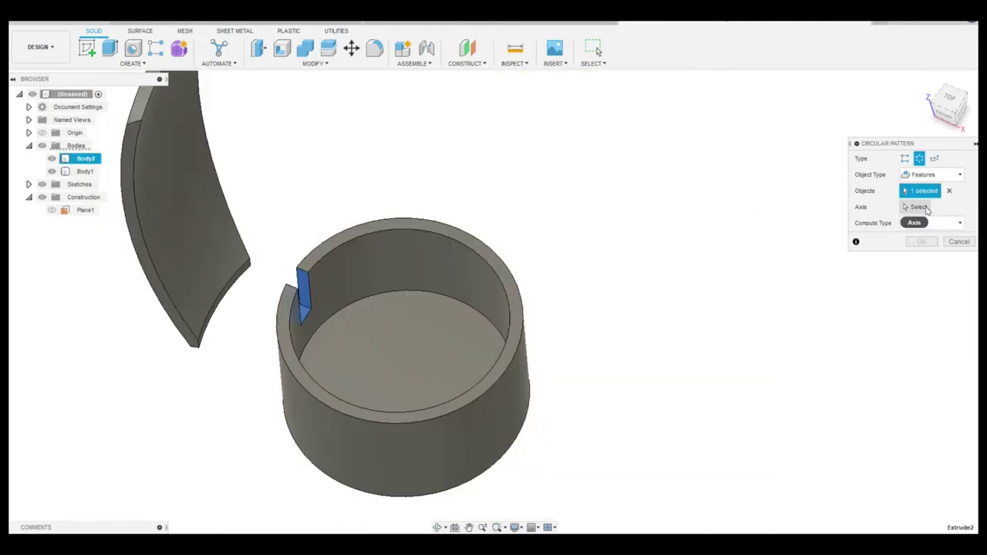
{"action": "left_click", "coordinate": [402, 351]}
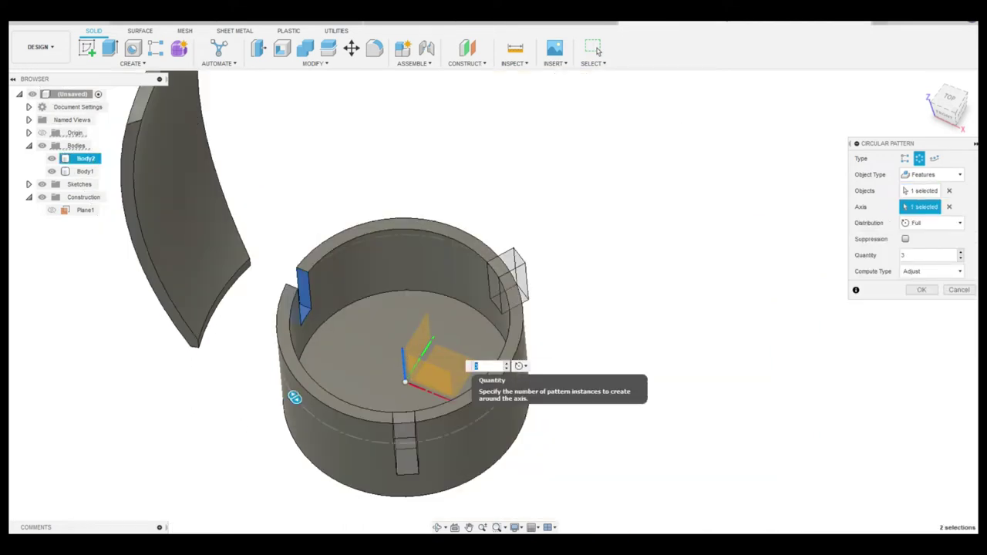
{"action": "type", "text": "6"}
{"action": "key", "text": "Return"}
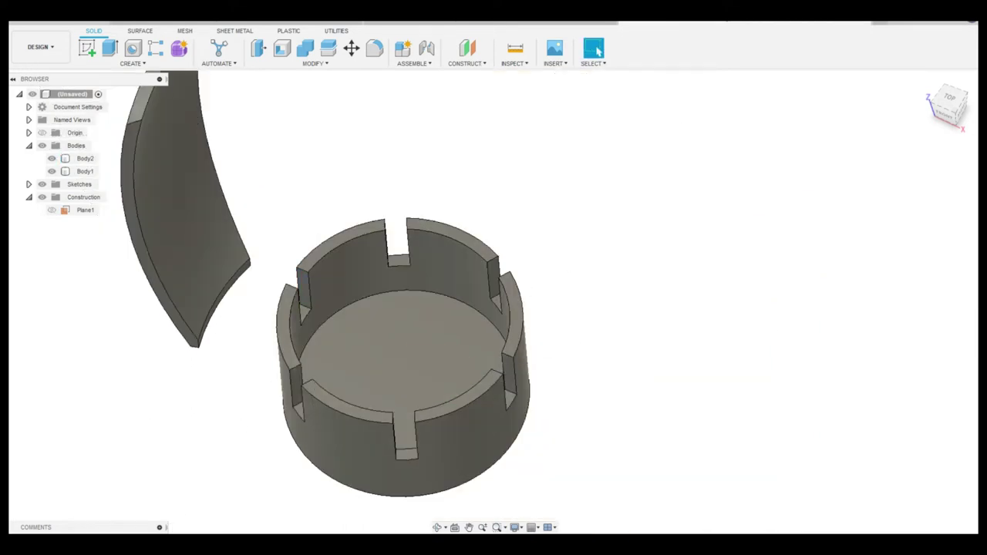
{"action": "middle_click_drag", "start_coordinate": [741, 230], "coordinate": [587, 277], "text": "shift"}
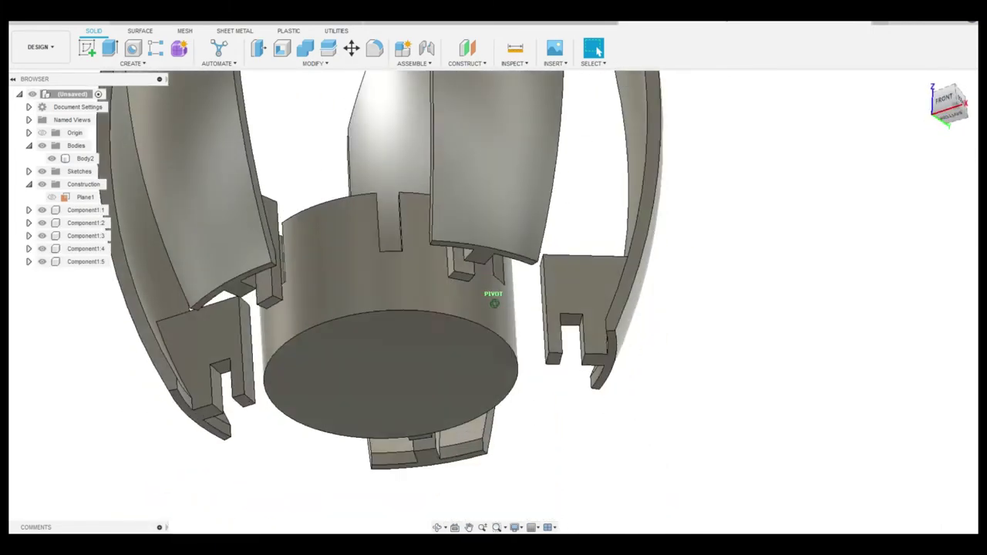
{"action": "middle_click_drag", "start_coordinate": [494, 303], "coordinate": [676, 261], "text": "shift"}
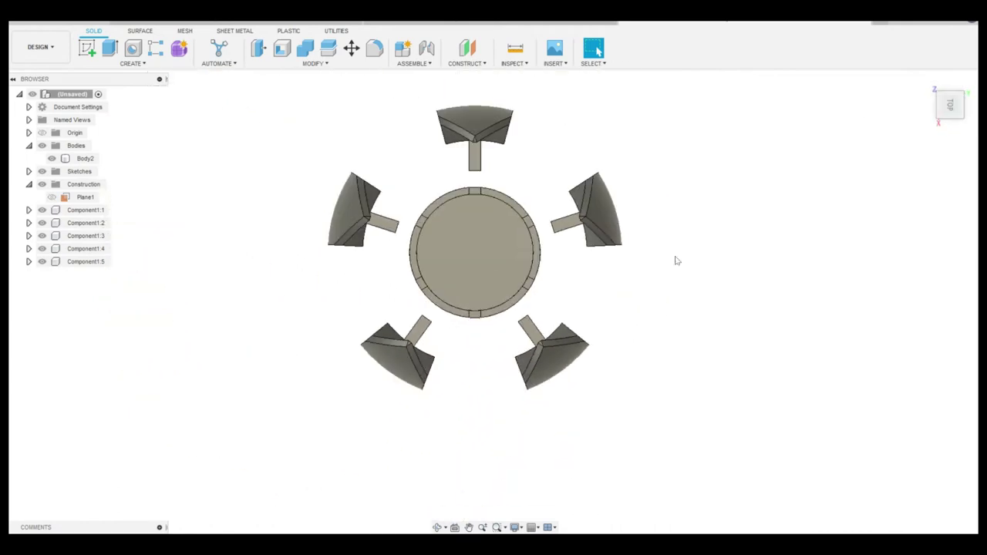
{"action": "left_click", "coordinate": [963, 81]}
{"action": "scroll", "coordinate": [409, 282], "scroll_direction": "up", "scroll_amount": 3}
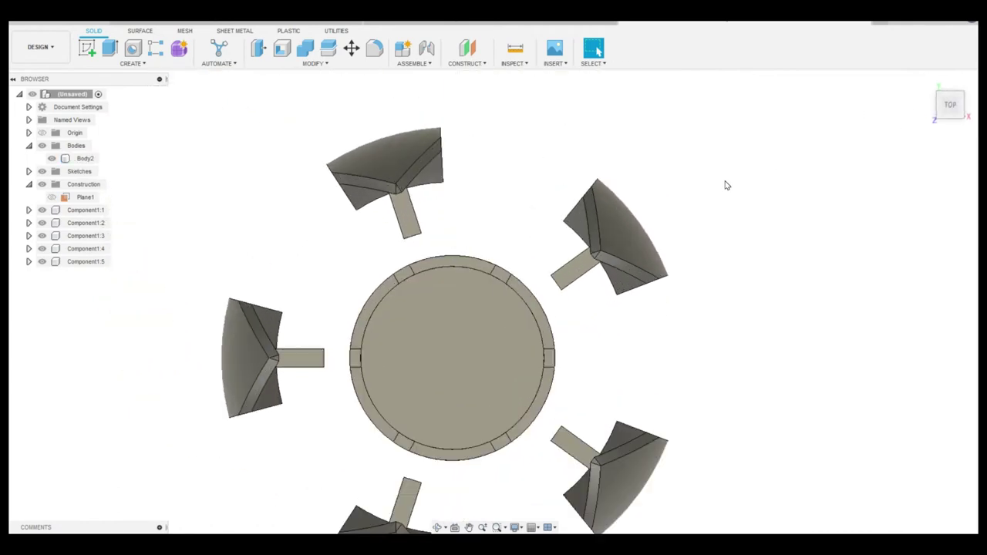
{"action": "left_click", "coordinate": [962, 117]}
Cancel the first Align attempt and undo the patterned petal copies.
{"action": "left_click", "coordinate": [313, 63]}
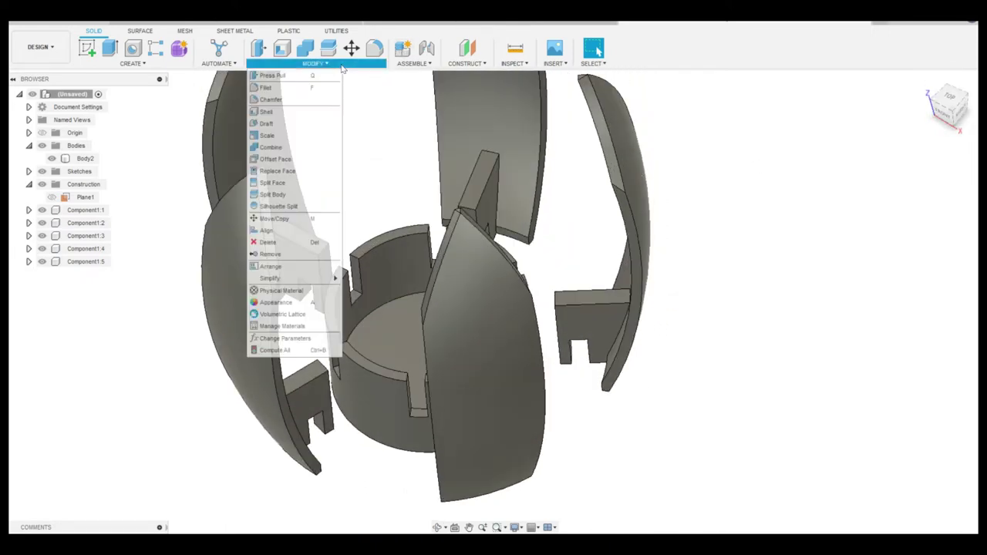
{"action": "left_click", "coordinate": [273, 236]}
{"action": "scroll", "coordinate": [334, 316], "scroll_direction": "up", "scroll_amount": 3}
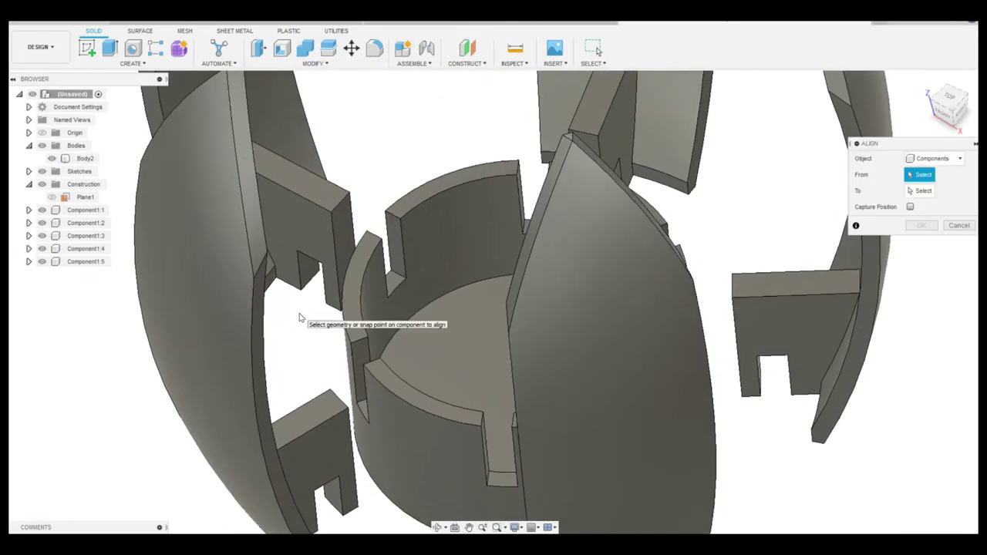
{"action": "key", "text": "Escape"}
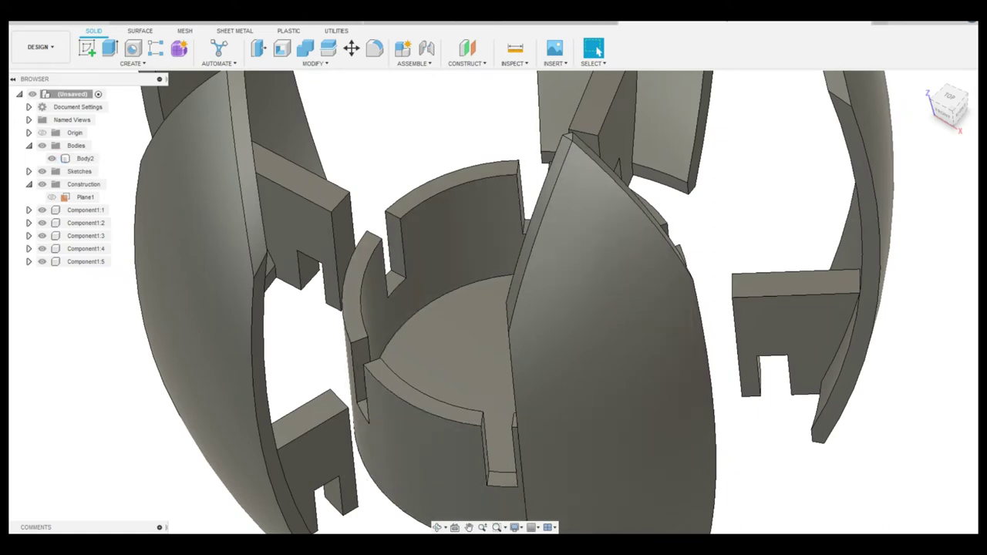
{"action": "key", "text": "ctrl+z"}
Align the petal's notched face as source to a holder slot corner as target.
{"action": "left_click", "coordinate": [312, 63]}
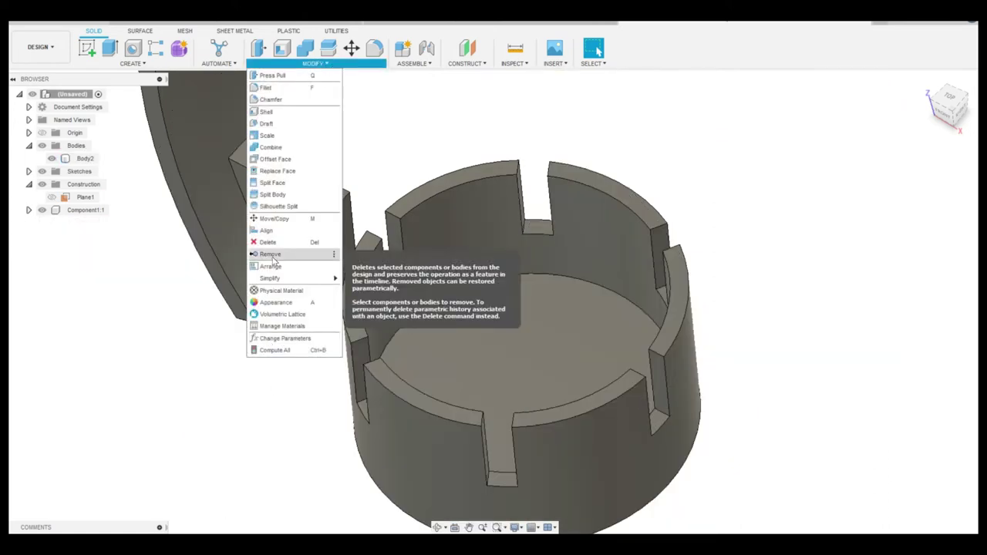
{"action": "left_click", "coordinate": [266, 230]}
{"action": "scroll", "coordinate": [304, 189], "scroll_direction": "up", "scroll_amount": 5}
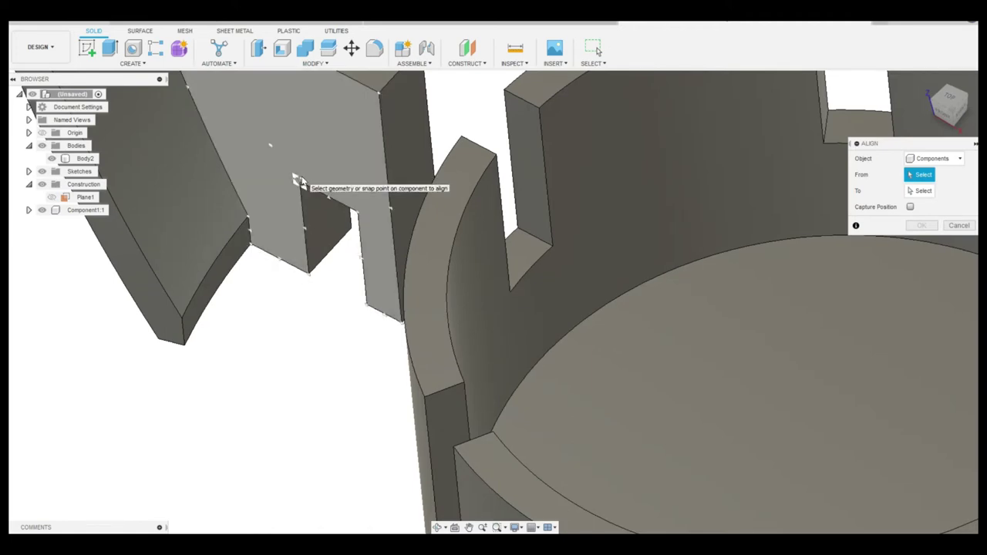
{"action": "left_click", "coordinate": [301, 185]}
{"action": "middle_click_drag", "start_coordinate": [806, 282], "coordinate": [930, 455], "text": "shift"}
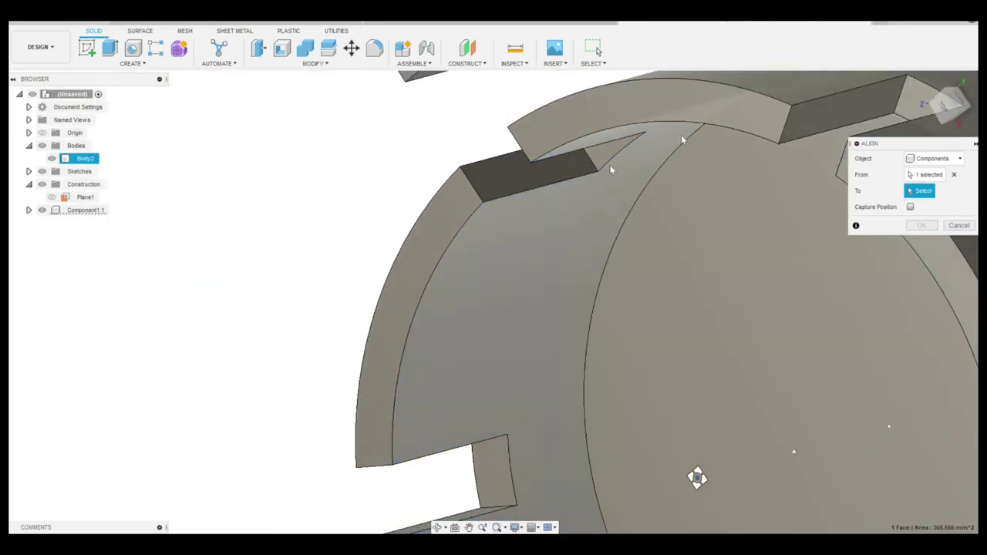
{"action": "scroll", "coordinate": [630, 164], "scroll_direction": "up", "scroll_amount": 3}
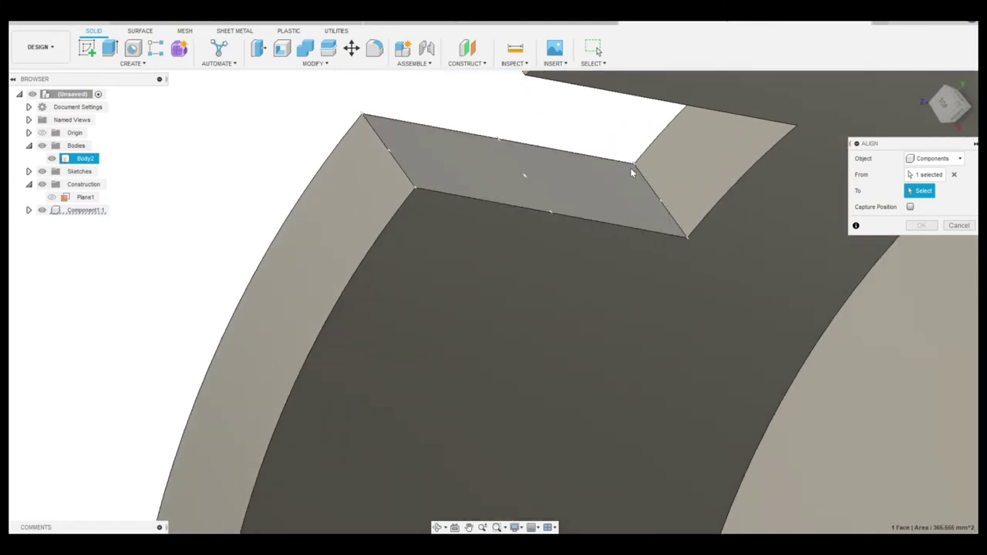
{"action": "scroll", "coordinate": [545, 184], "scroll_direction": "up", "scroll_amount": 3}
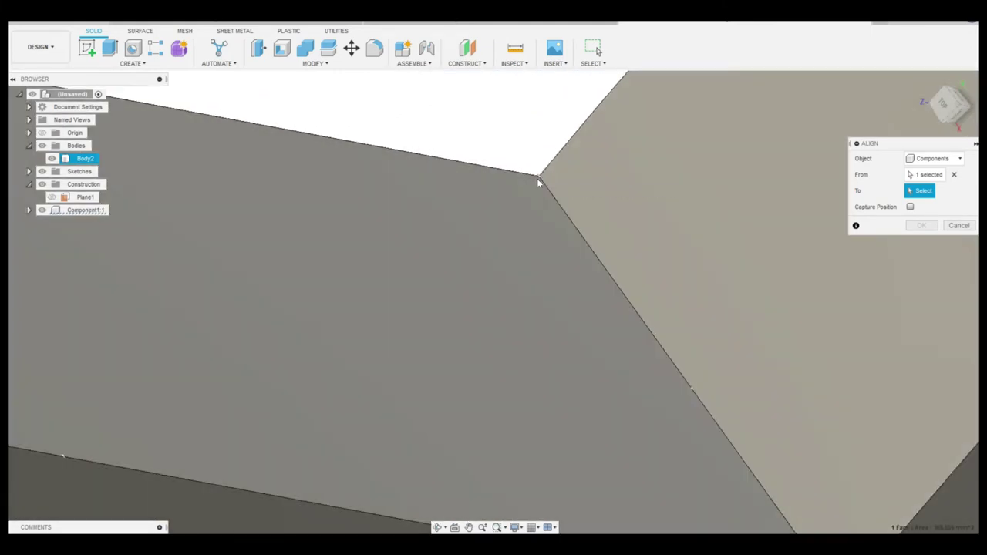
{"action": "left_click", "coordinate": [535, 180]}
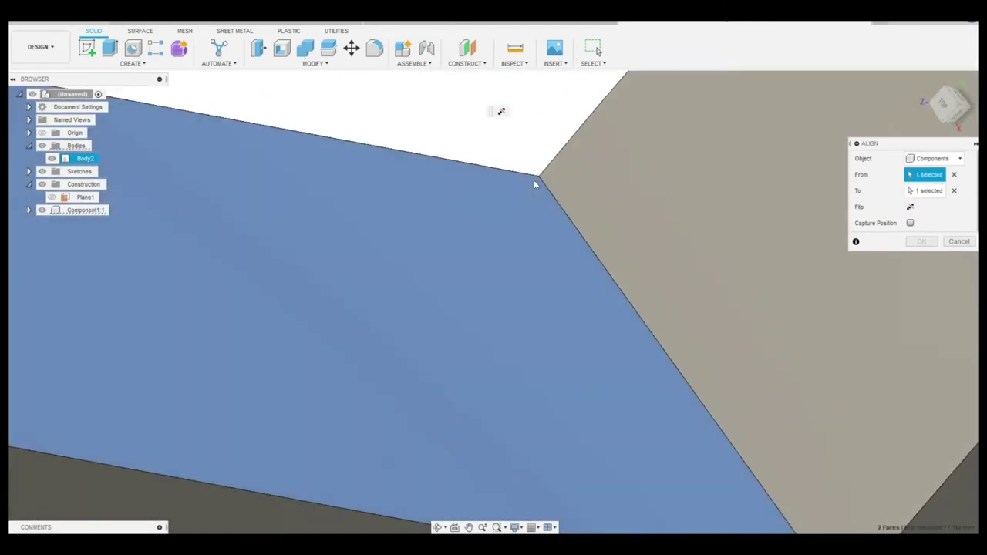
{"action": "scroll", "coordinate": [536, 269], "scroll_direction": "down", "scroll_amount": 5}
Replace the Align target with the holder slot edge so the tab seats in the slot.
{"action": "left_click", "coordinate": [954, 191]}
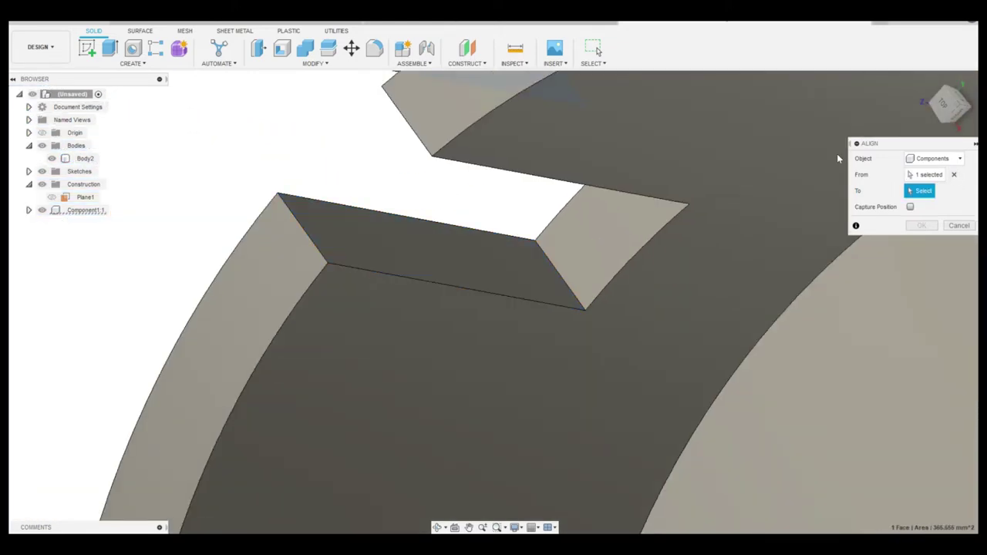
{"action": "middle_click_drag", "start_coordinate": [494, 297], "coordinate": [456, 305], "text": "shift"}
{"action": "scroll", "coordinate": [455, 304], "scroll_direction": "up", "scroll_amount": 3}
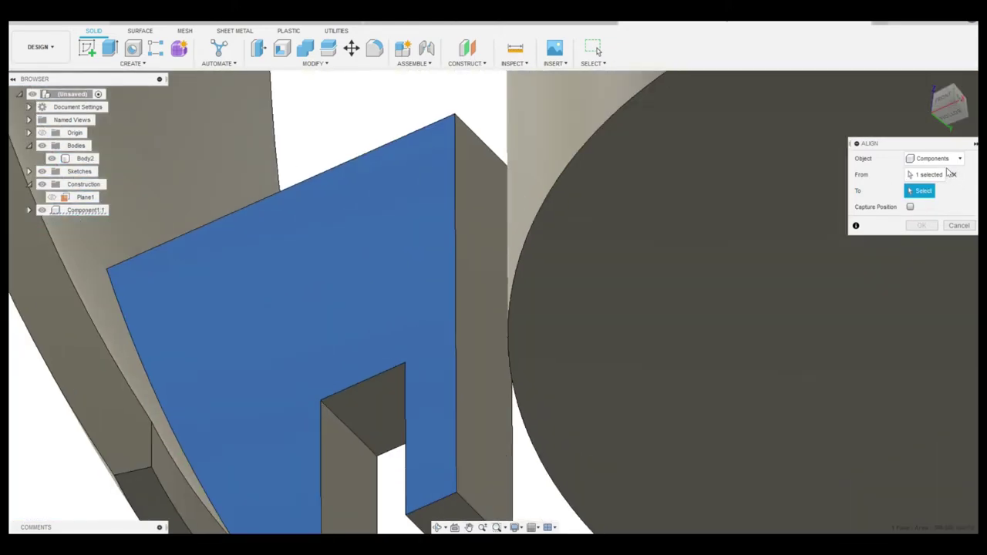
{"action": "scroll", "coordinate": [324, 402], "scroll_direction": "down", "scroll_amount": 3}
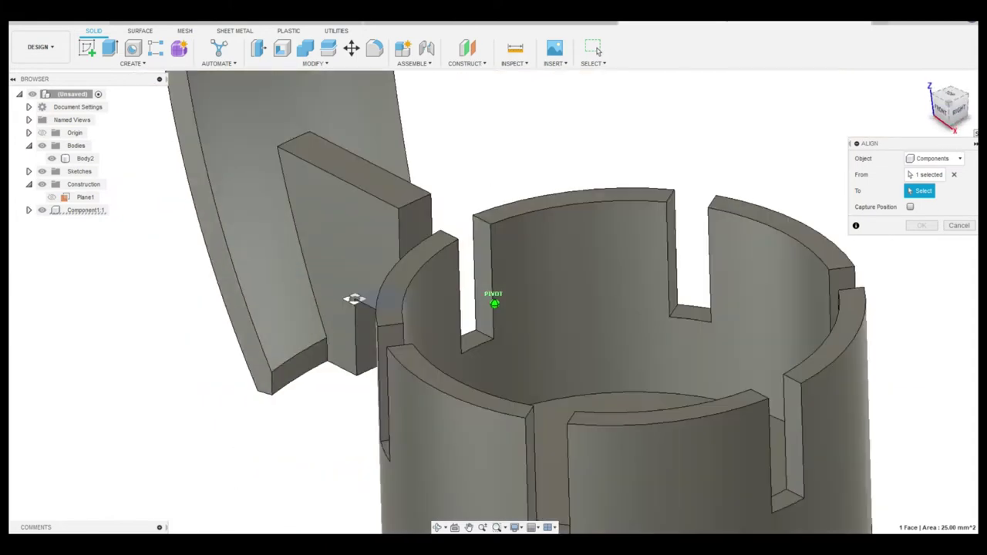
{"action": "middle_click_drag", "start_coordinate": [496, 297], "coordinate": [503, 273], "text": "shift"}
{"action": "scroll", "coordinate": [503, 273], "scroll_direction": "up", "scroll_amount": 5}
{"action": "left_click", "coordinate": [453, 411]}
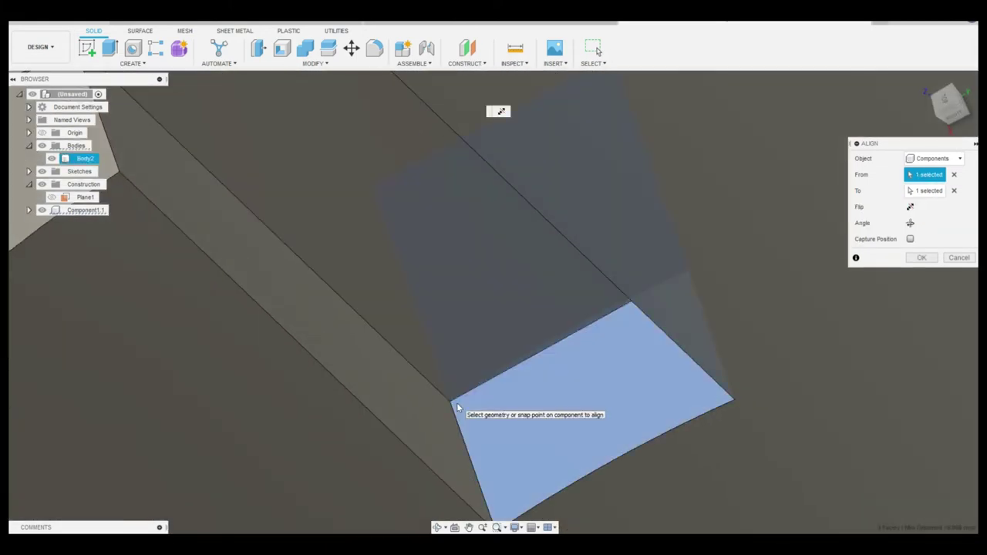
{"action": "scroll", "coordinate": [458, 410], "scroll_direction": "down", "scroll_amount": 5}
{"action": "scroll", "coordinate": [458, 409], "scroll_direction": "down", "scroll_amount": 3}
{"action": "scroll", "coordinate": [493, 308], "scroll_direction": "down", "scroll_amount": 3}
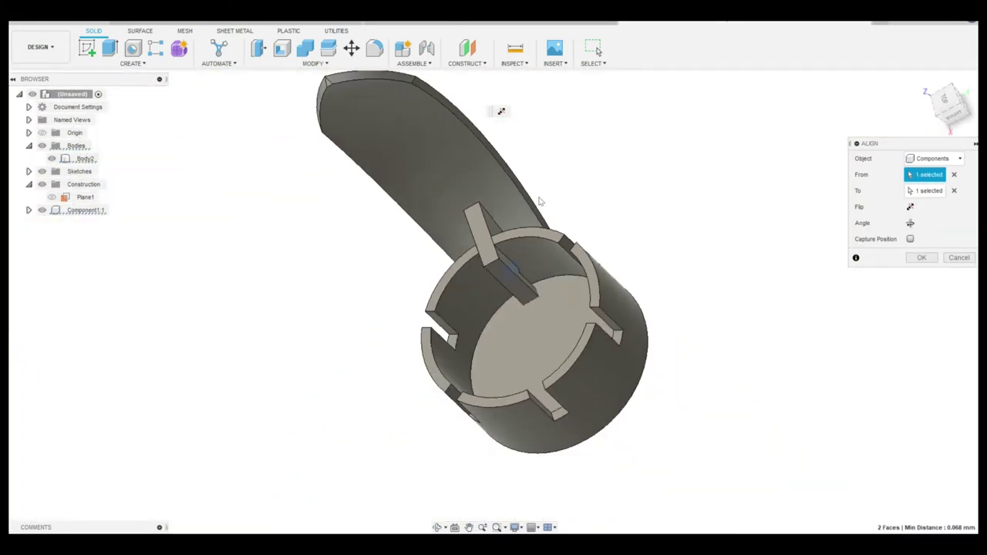
{"action": "middle_click_drag", "start_coordinate": [494, 303], "coordinate": [509, 293], "text": "shift"}
{"action": "key", "text": "Return"}
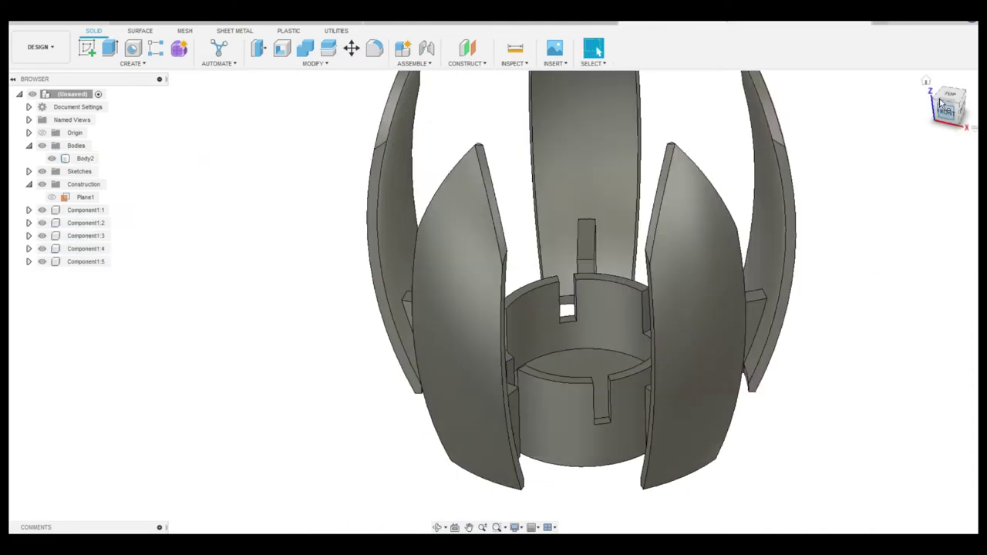
{"action": "left_click_drag", "start_coordinate": [947, 108], "coordinate": [946, 126]}
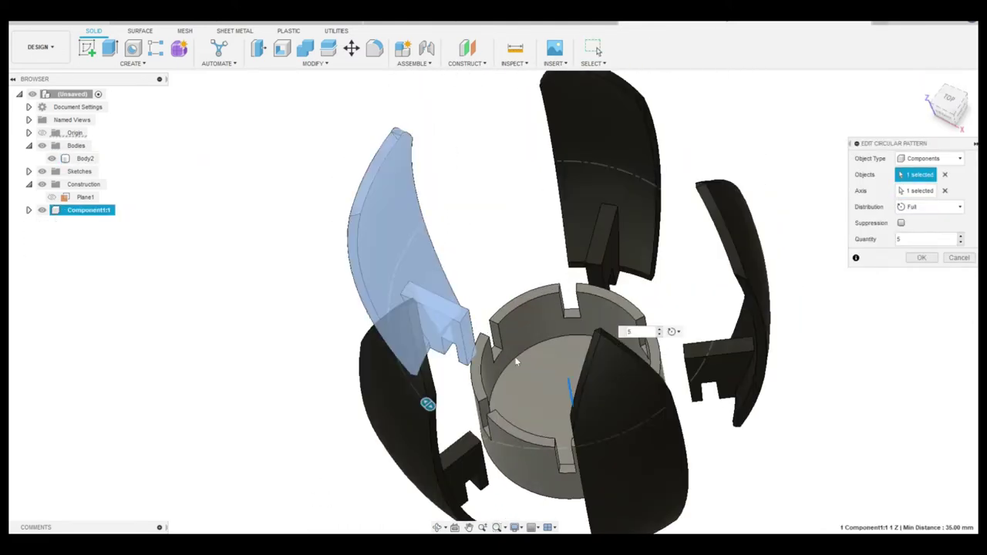
{"action": "left_click", "coordinate": [958, 259]}
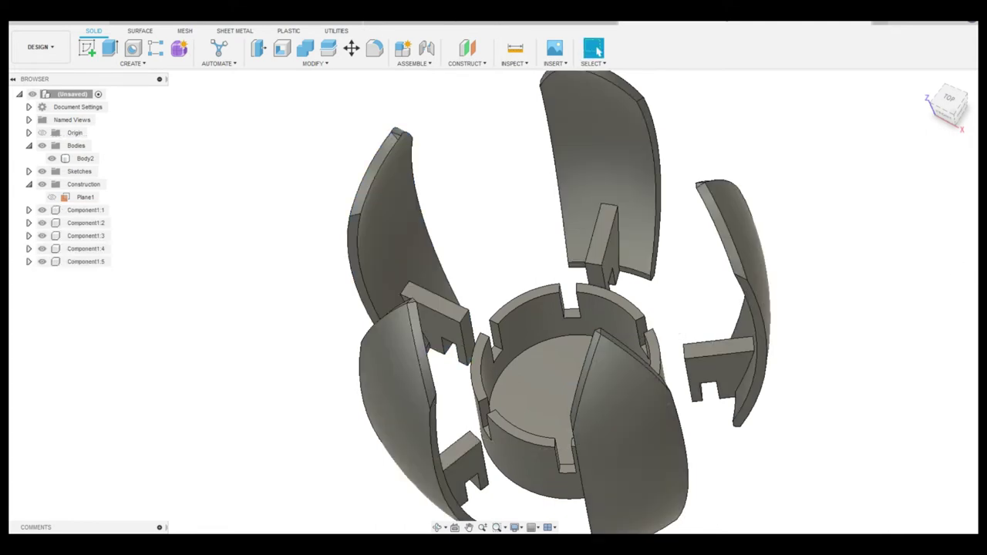
{"action": "key", "text": "ctrl+z"}
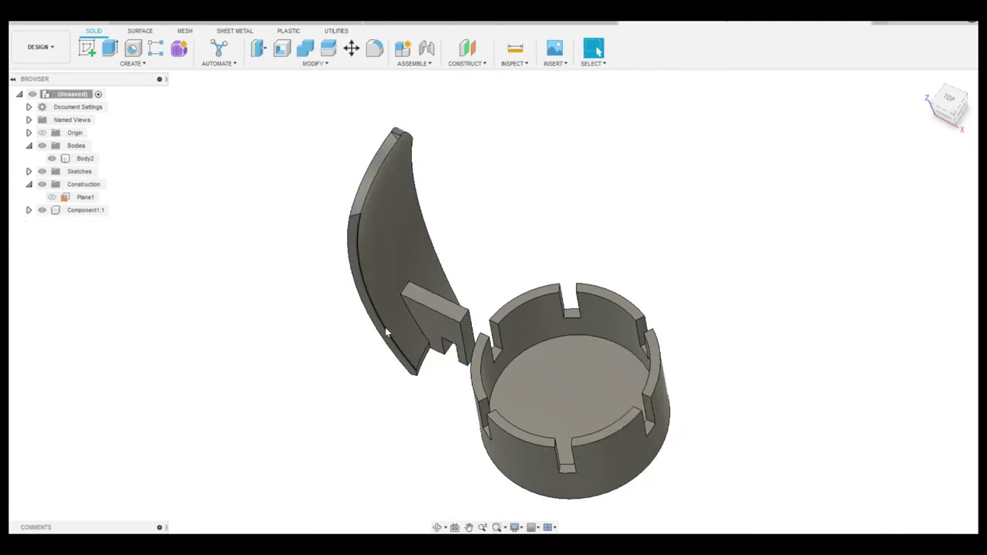
Create a rigid joint from the petal's notch corner to the holder's slot corner.
{"action": "left_click", "coordinate": [428, 49]}
{"action": "scroll", "coordinate": [452, 347], "scroll_direction": "up", "scroll_amount": 3}
{"action": "scroll", "coordinate": [403, 303], "scroll_direction": "up", "scroll_amount": 3}
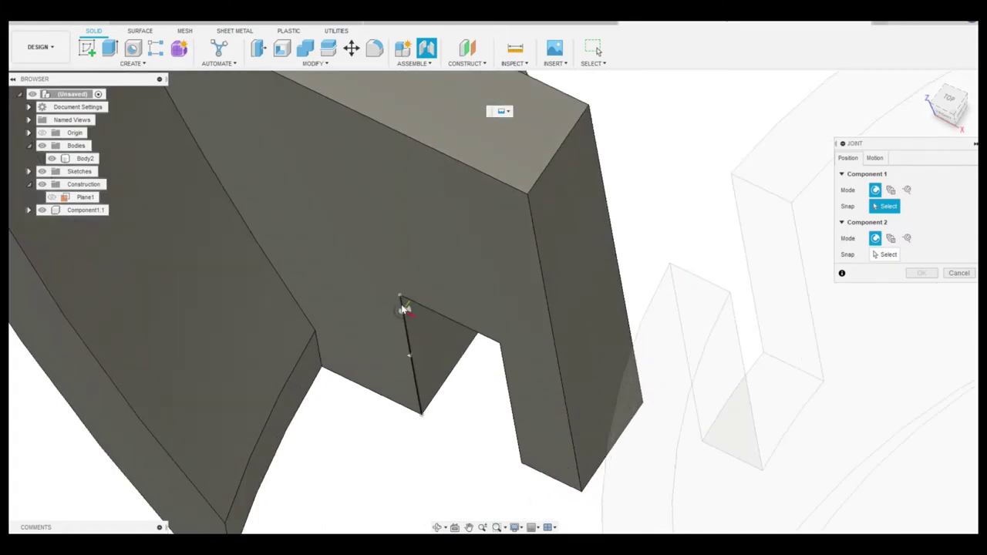
{"action": "scroll", "coordinate": [401, 293], "scroll_direction": "up", "scroll_amount": 2}
{"action": "left_click", "coordinate": [401, 293]}
{"action": "middle_click_drag", "start_coordinate": [494, 301], "coordinate": [537, 307], "text": "shift"}
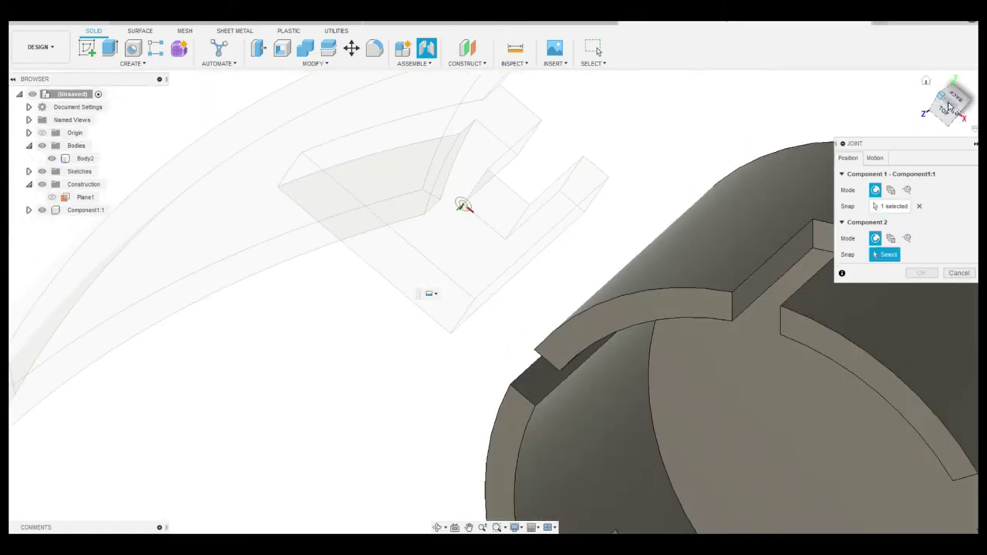
{"action": "scroll", "coordinate": [538, 307], "scroll_direction": "up", "scroll_amount": 5}
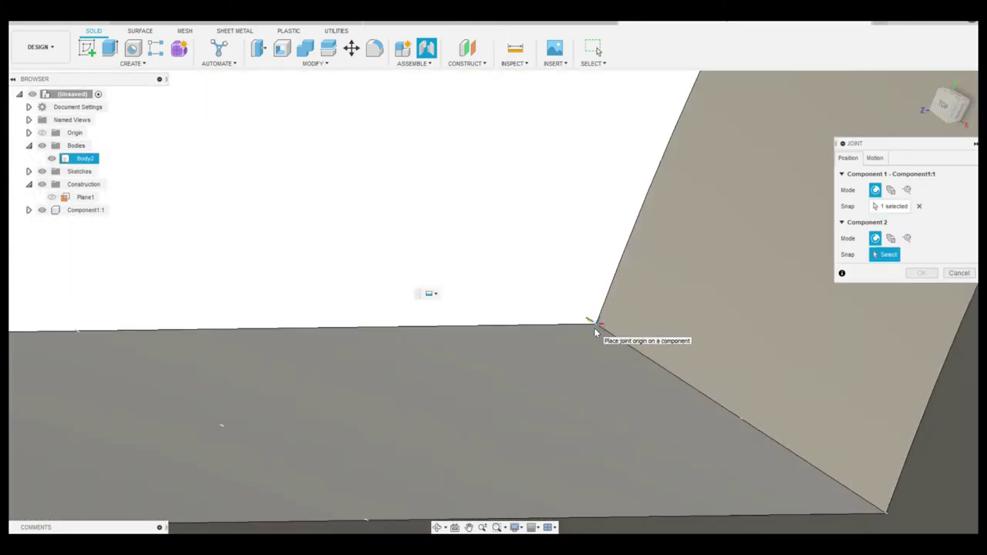
{"action": "left_click", "coordinate": [595, 327]}
{"action": "scroll", "coordinate": [496, 280], "scroll_direction": "down", "scroll_amount": 5}
{"action": "key", "text": "Return"}
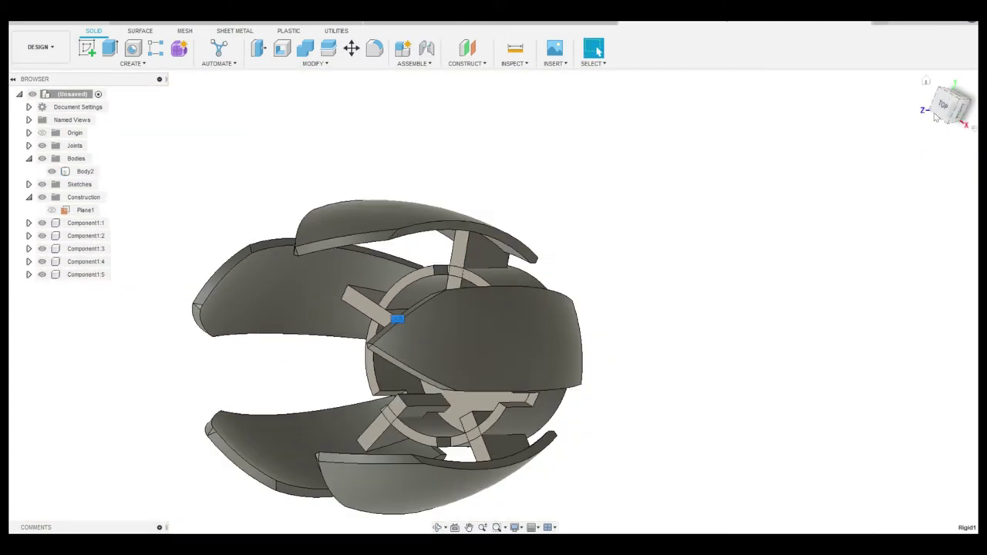
Edit the petal pattern: holder edge as axis and quantity raised from 5 to 6.
{"action": "left_click", "coordinate": [949, 104]}
{"action": "middle_click_drag", "start_coordinate": [517, 309], "coordinate": [516, 352], "text": "shift"}
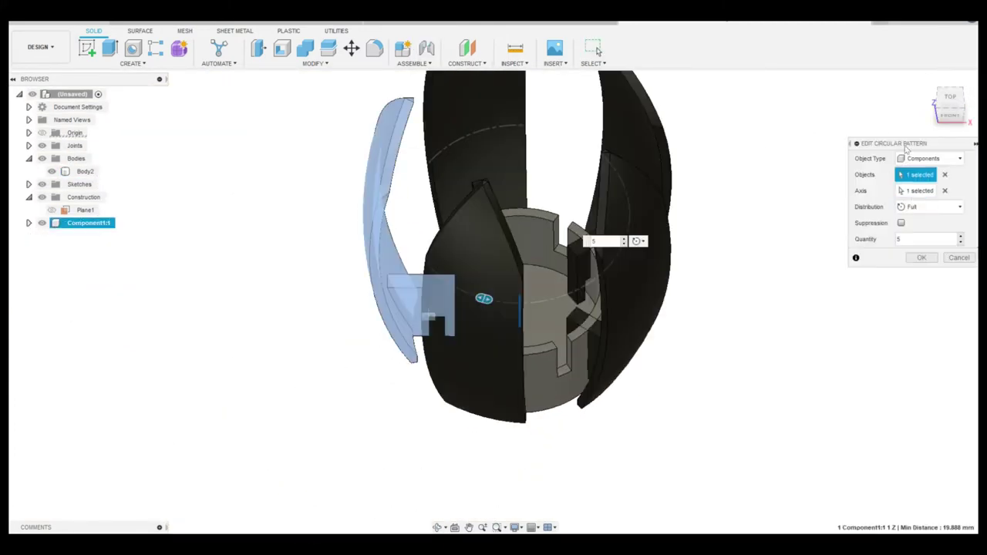
{"action": "left_click", "coordinate": [947, 192]}
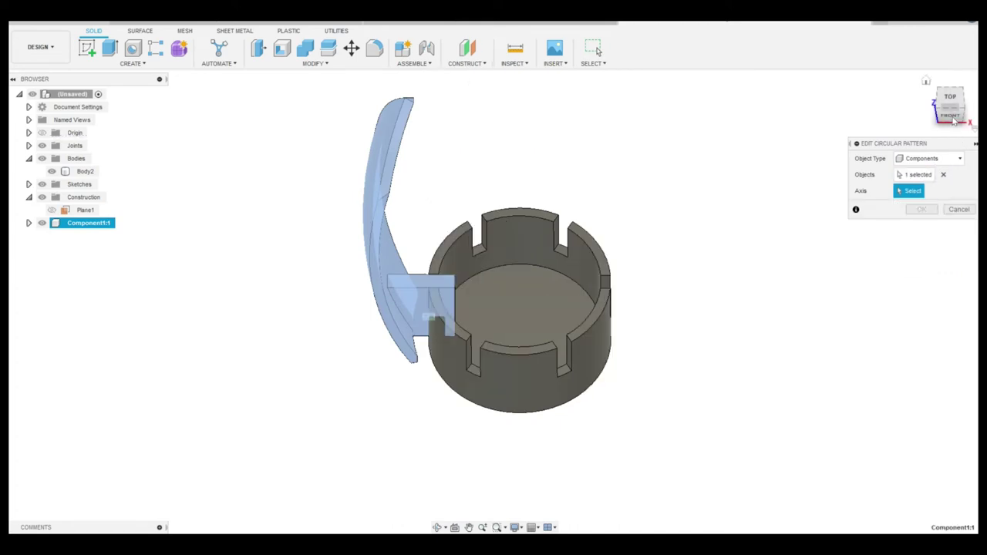
{"action": "left_click", "coordinate": [531, 266]}
{"action": "left_click", "coordinate": [624, 238]}
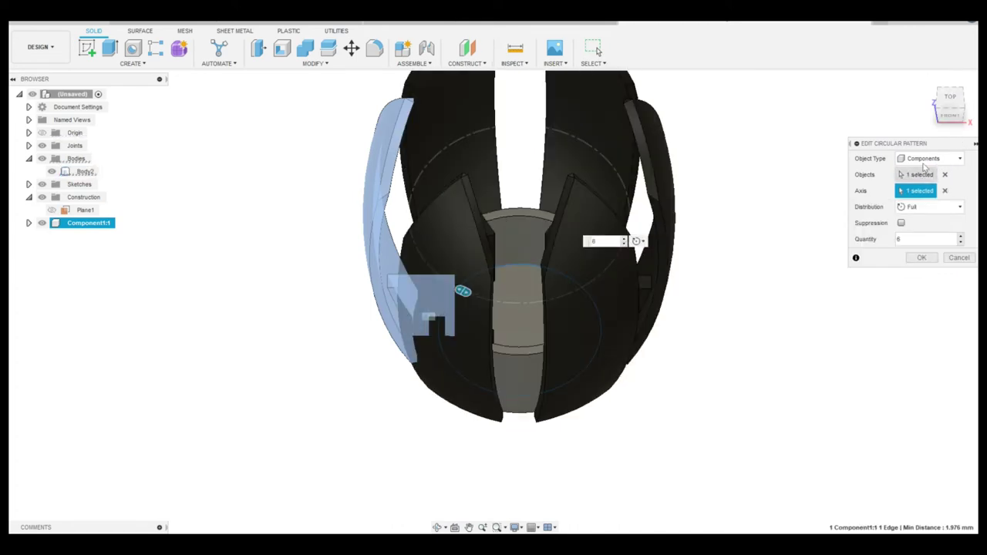
{"action": "left_click", "coordinate": [954, 118]}
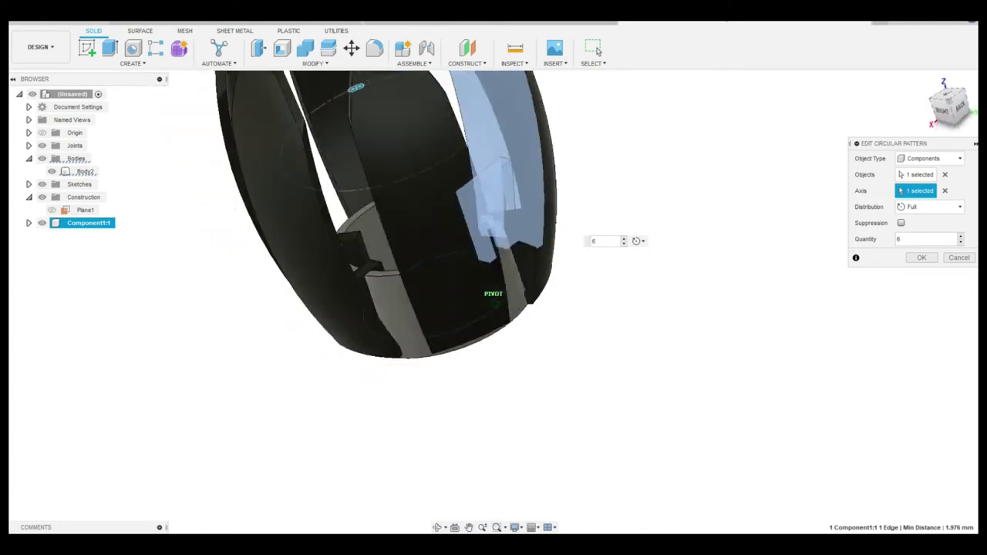
{"action": "key", "text": "Return"}
{"action": "left_click", "coordinate": [955, 130]}
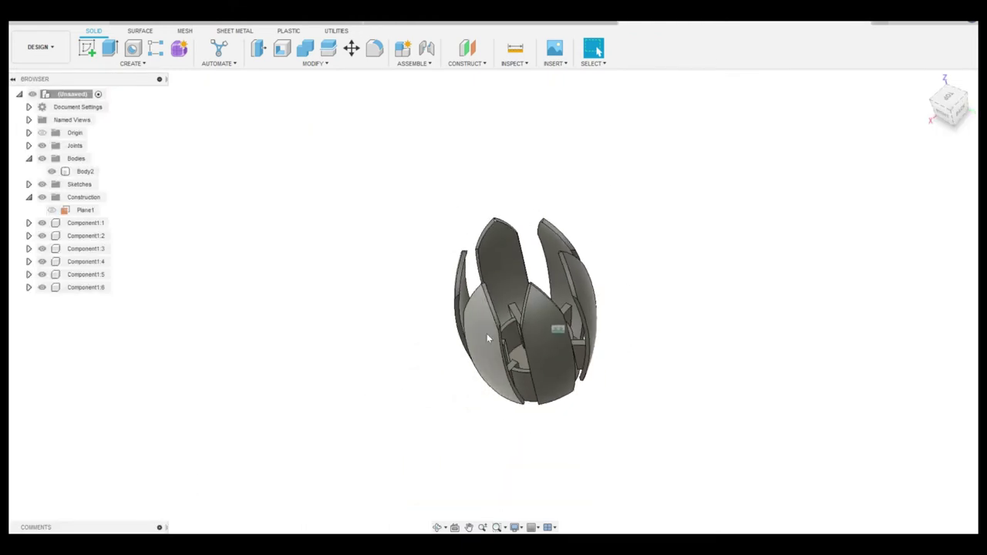
Select a petal face, then clear the selection.
{"action": "left_click", "coordinate": [484, 343]}
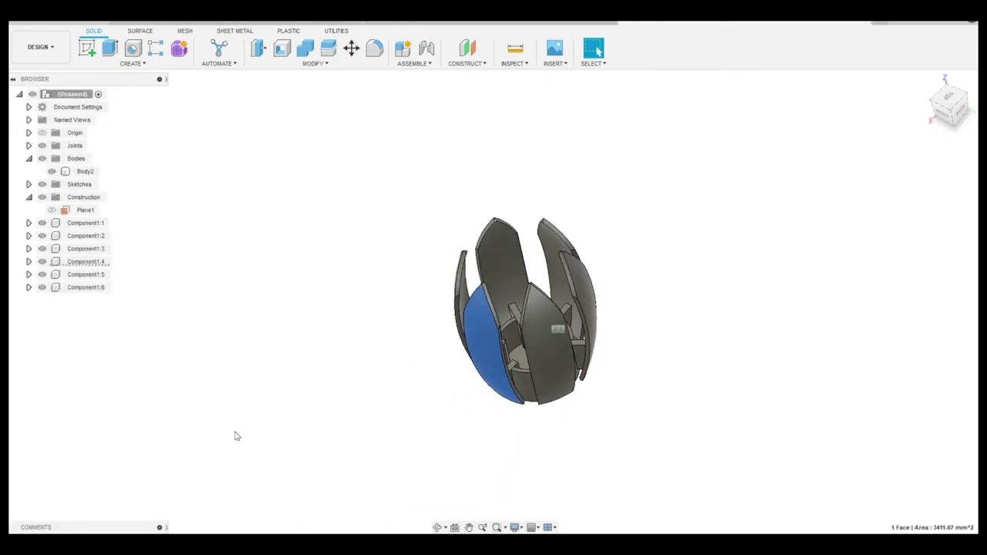
{"action": "left_click", "coordinate": [237, 437]}
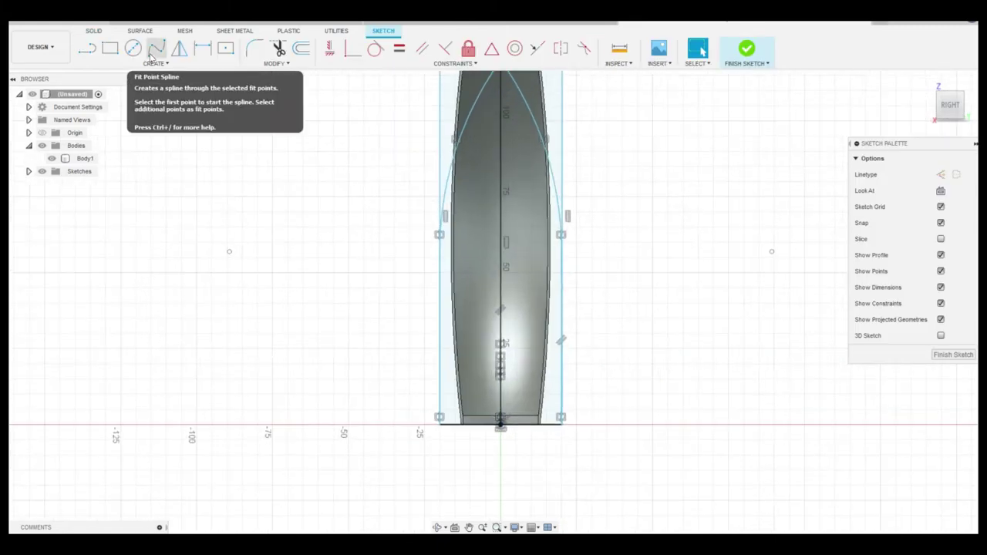
Pick the 3-Point Arc tool and place the arc's end point on the petal outline.
{"action": "left_click", "coordinate": [155, 63]}
{"action": "mouse_move", "coordinate": [93, 110]}
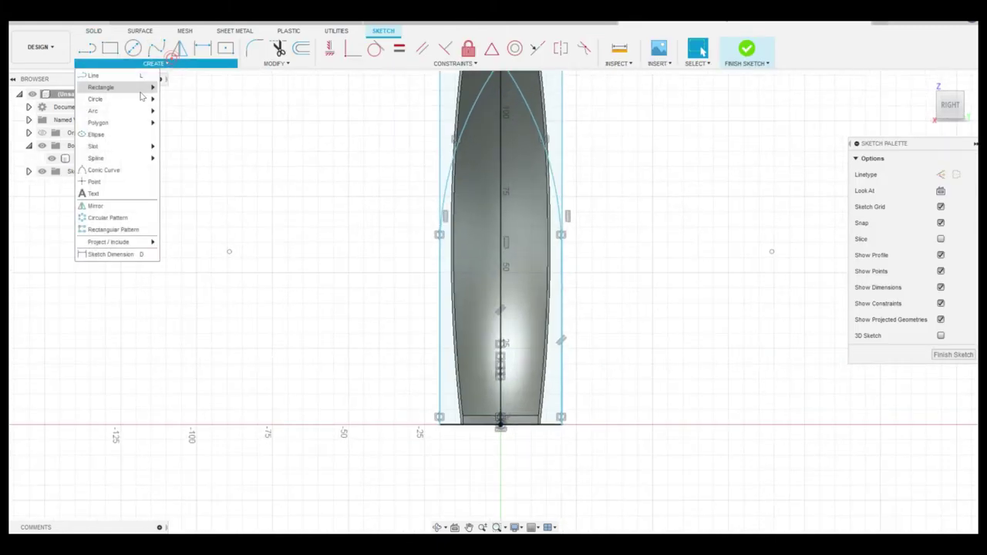
{"action": "left_click", "coordinate": [173, 109]}
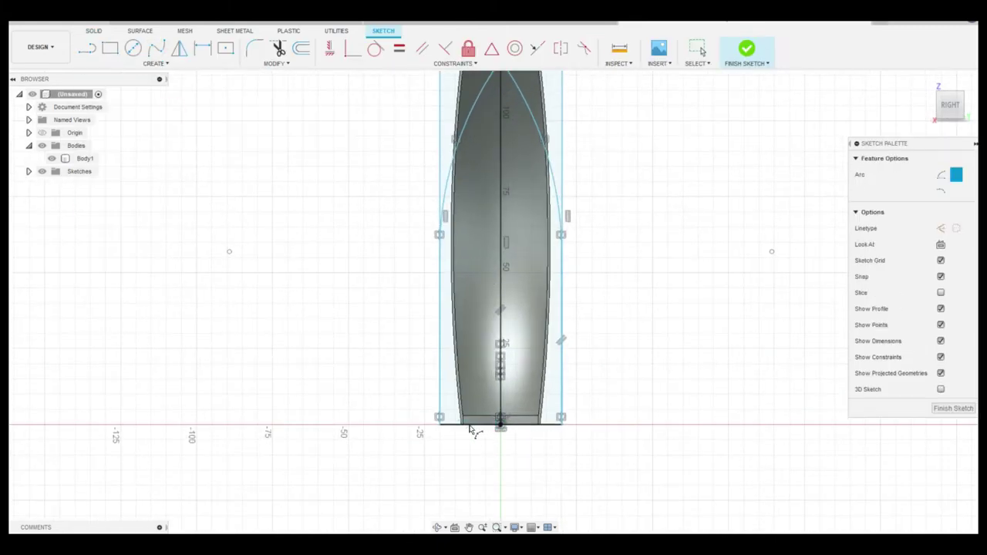
{"action": "key", "text": "Escape"}
{"action": "scroll", "coordinate": [346, 352], "scroll_direction": "up", "scroll_amount": 2}
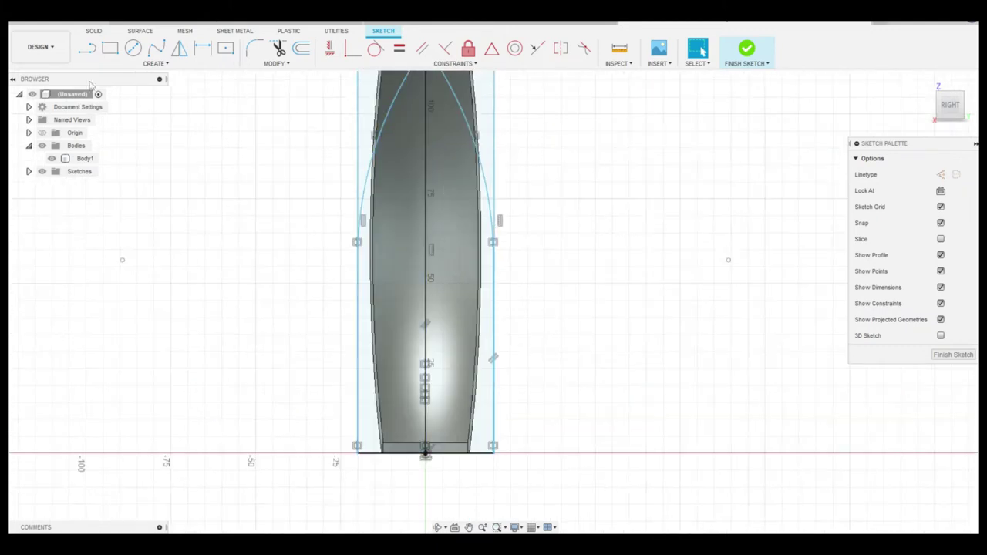
{"action": "left_click", "coordinate": [155, 63]}
{"action": "left_click", "coordinate": [194, 122]}
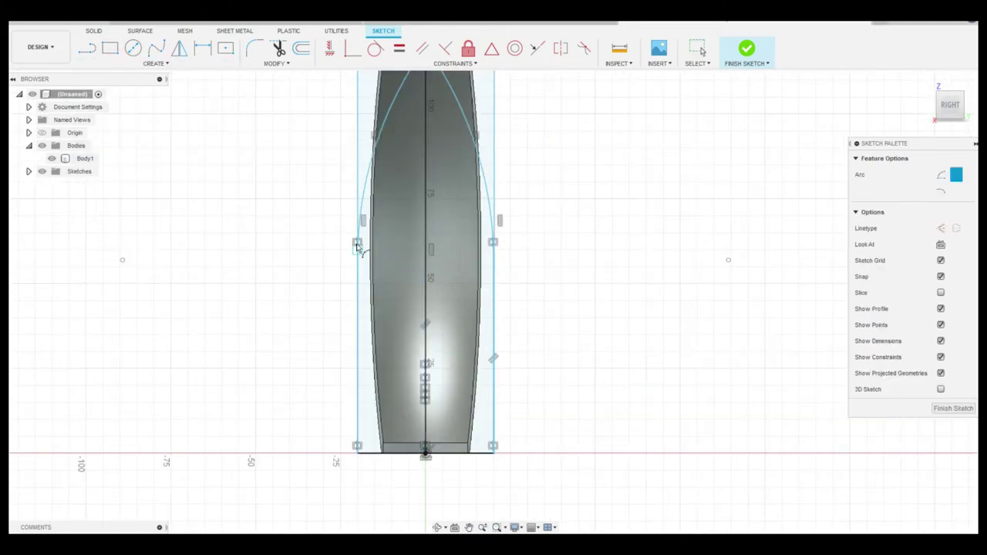
{"action": "left_click", "coordinate": [398, 453]}
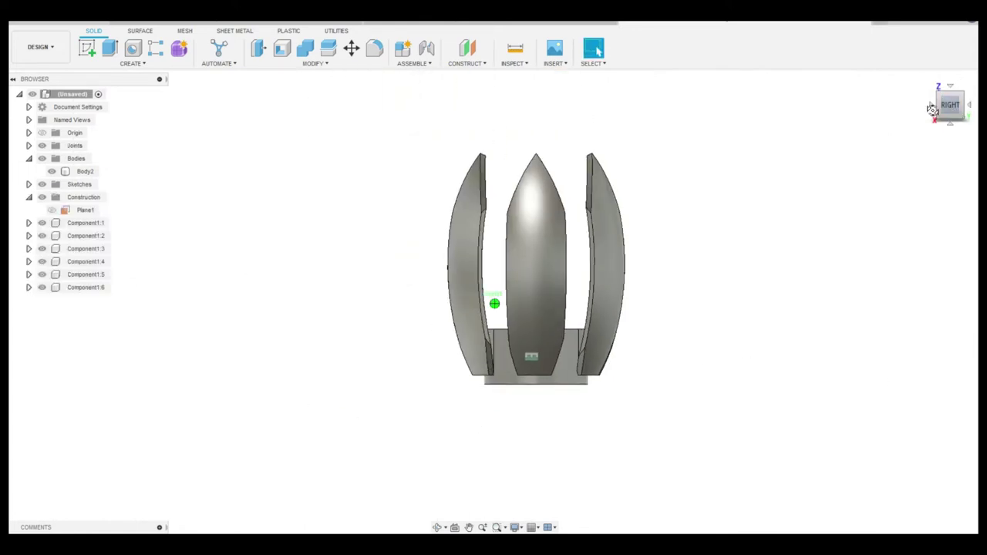
Change the petal revolve angle from 15 to 12 degrees and confirm it.
{"action": "left_click_drag", "start_coordinate": [931, 108], "coordinate": [937, 110]}
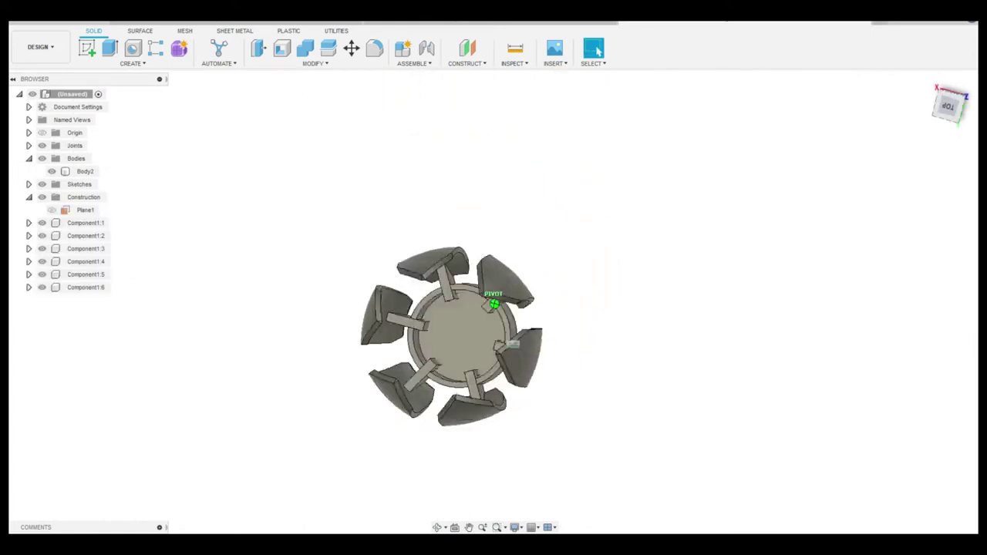
{"action": "middle_click_drag", "start_coordinate": [494, 302], "coordinate": [195, 465], "text": "shift"}
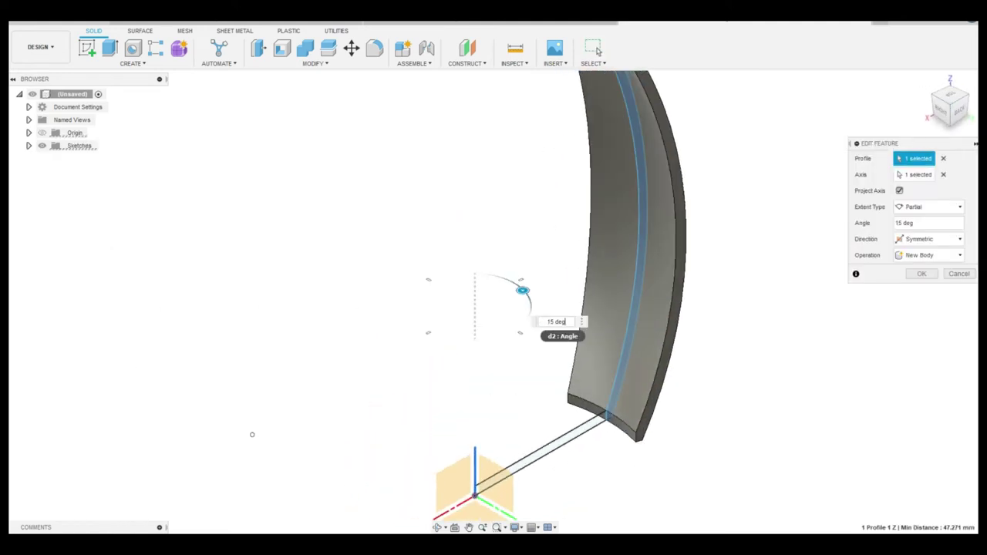
{"action": "type", "text": "1"}
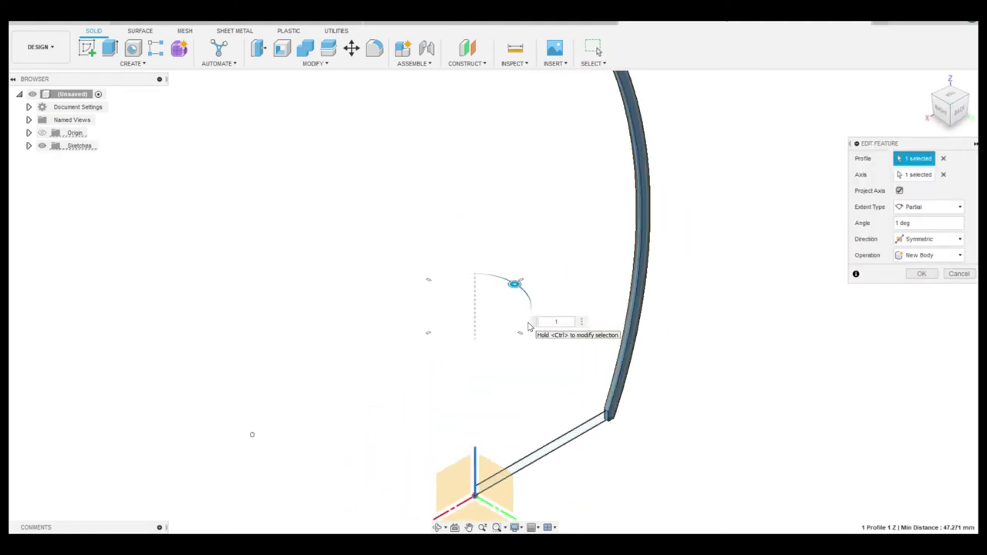
{"action": "type", "text": "2"}
{"action": "left_click", "coordinate": [924, 280]}
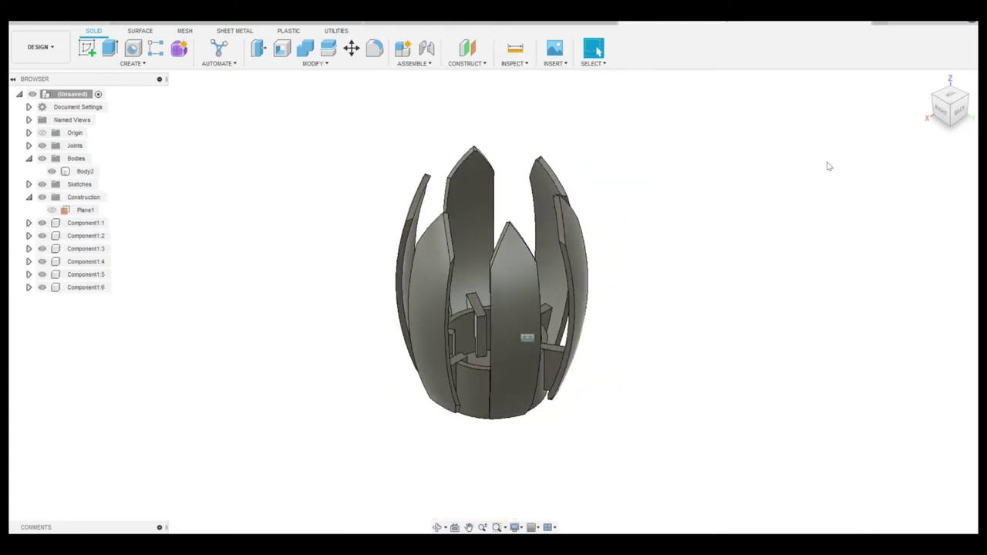
From the back view, hide all six petals, Component1:1 through Component1:6.
{"action": "middle_click_drag", "start_coordinate": [492, 300], "coordinate": [321, 233], "text": "shift"}
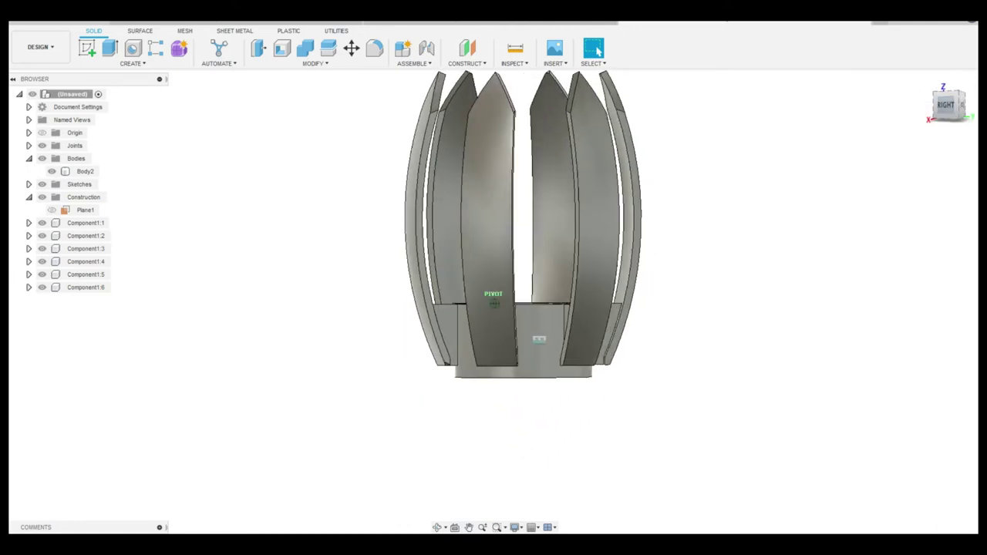
{"action": "middle_click_drag", "start_coordinate": [494, 301], "coordinate": [953, 112], "text": "shift"}
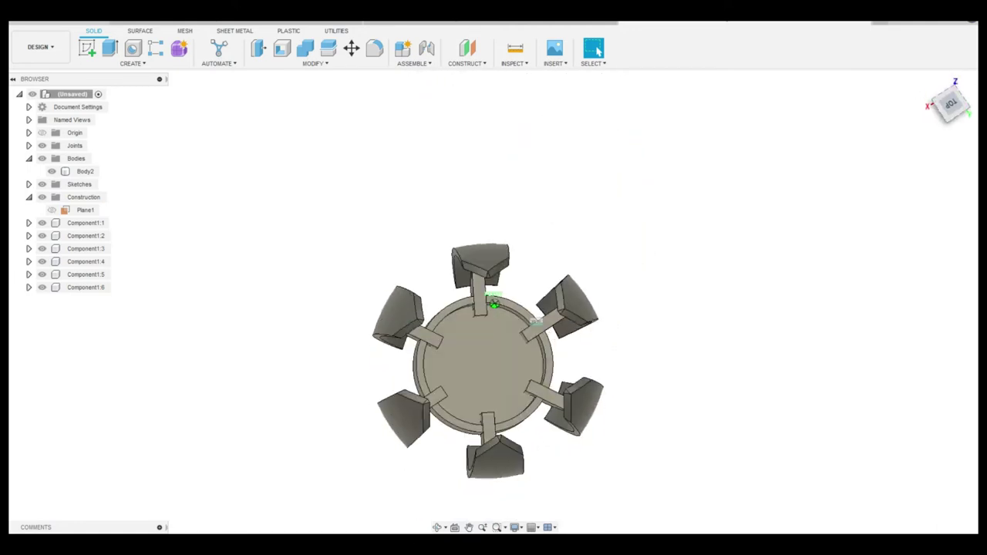
{"action": "left_click", "coordinate": [955, 113]}
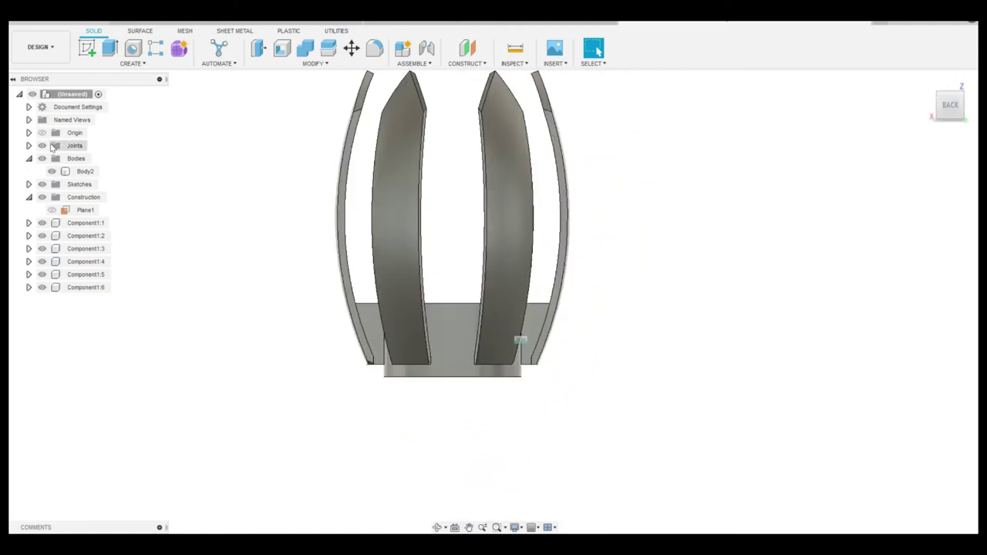
{"action": "scroll", "coordinate": [224, 223], "scroll_direction": "down", "scroll_amount": 3}
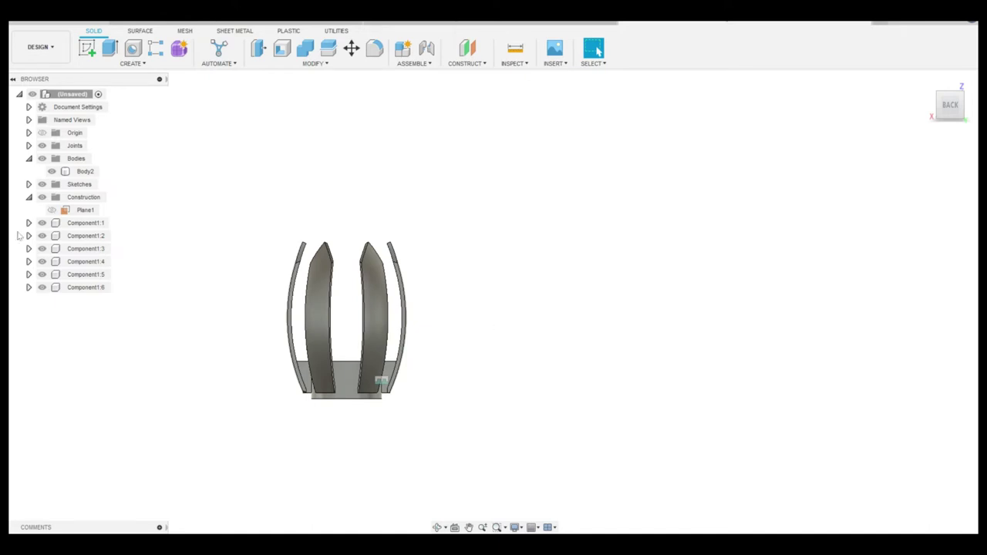
{"action": "left_click", "coordinate": [42, 223]}
{"action": "left_click", "coordinate": [42, 236]}
{"action": "left_click", "coordinate": [42, 248]}
{"action": "left_click", "coordinate": [42, 261]}
{"action": "left_click", "coordinate": [42, 274]}
{"action": "left_click", "coordinate": [41, 287]}
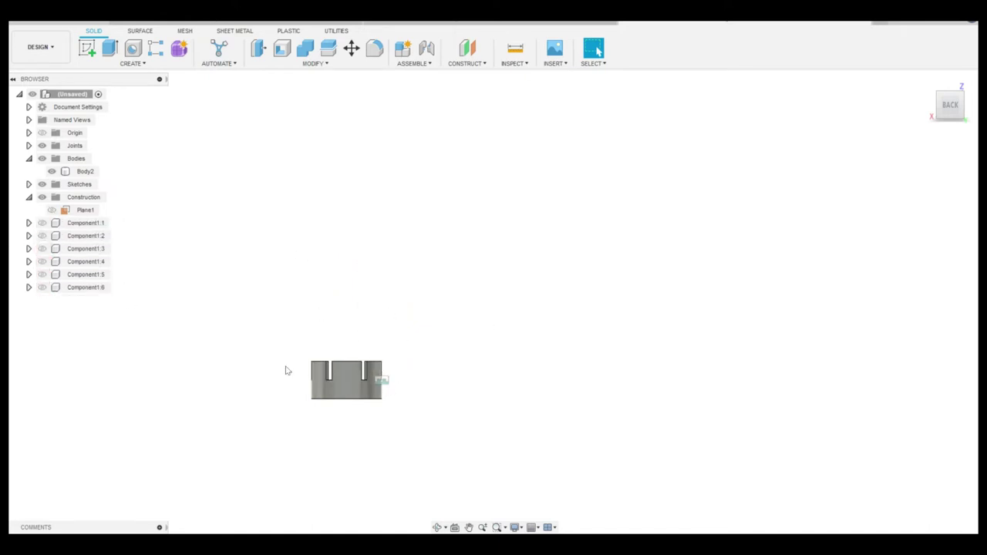
Show Component1:1 again and check the holder from the home, top and front views.
{"action": "left_click", "coordinate": [932, 80]}
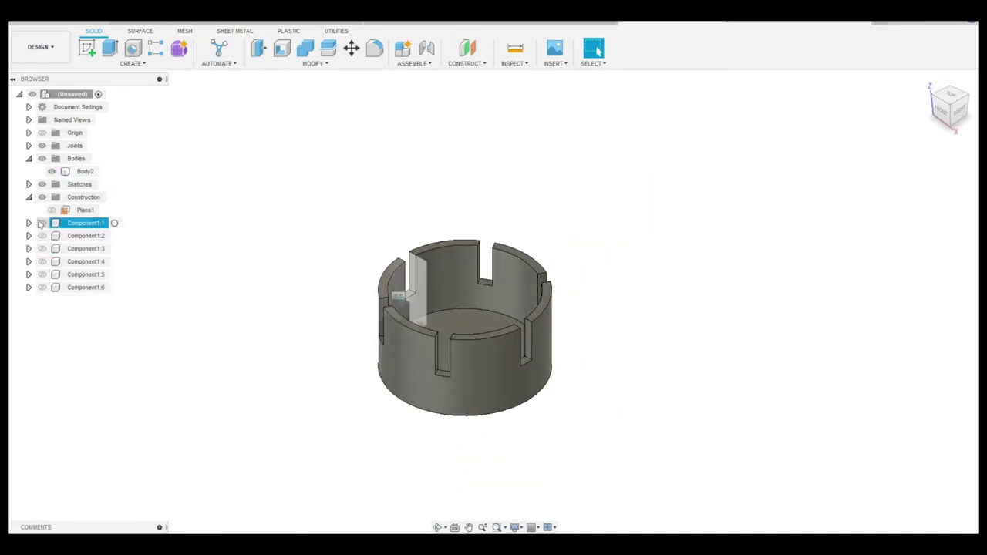
{"action": "left_click", "coordinate": [42, 223]}
{"action": "left_click", "coordinate": [954, 104]}
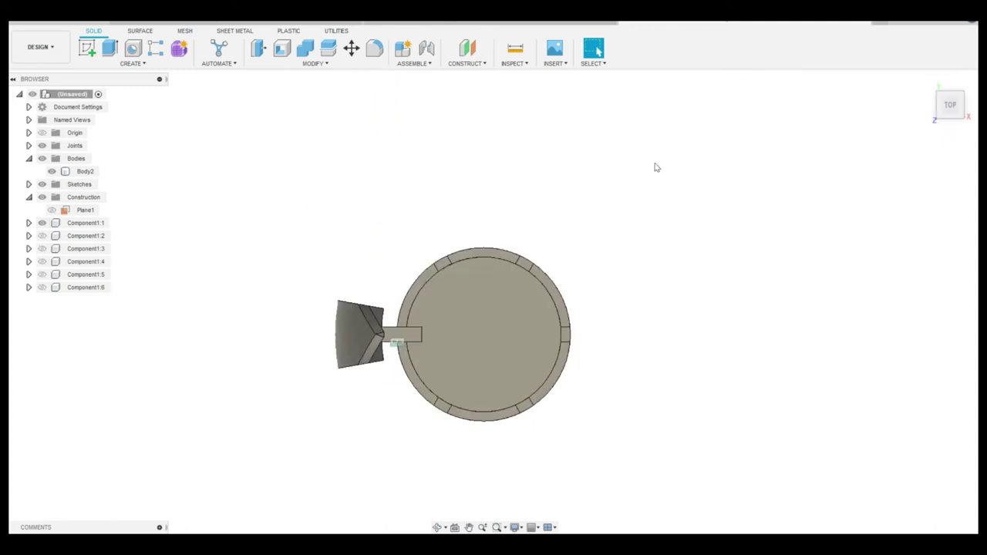
{"action": "scroll", "coordinate": [491, 266], "scroll_direction": "up", "scroll_amount": 3}
{"action": "scroll", "coordinate": [463, 247], "scroll_direction": "down", "scroll_amount": 2}
{"action": "left_click", "coordinate": [443, 239]}
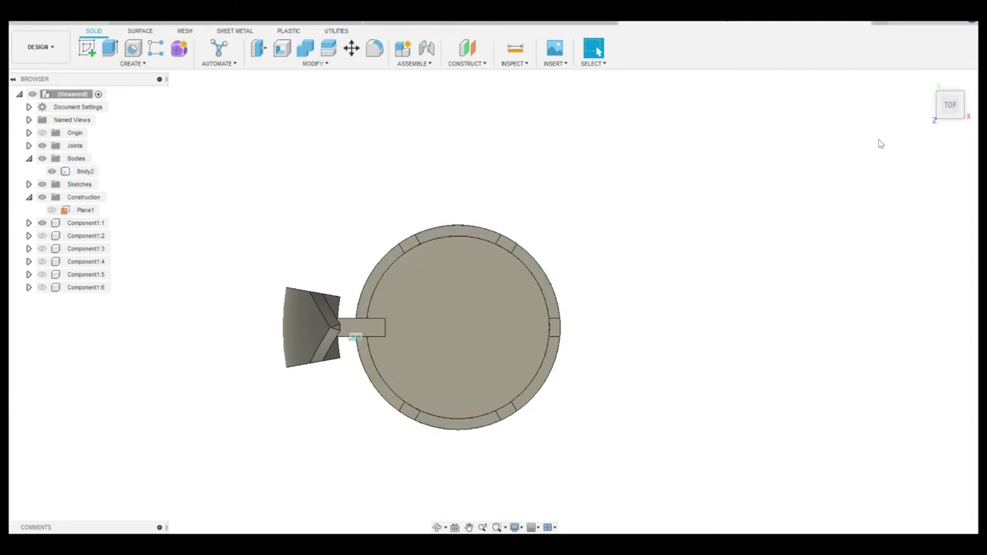
{"action": "left_click", "coordinate": [954, 118]}
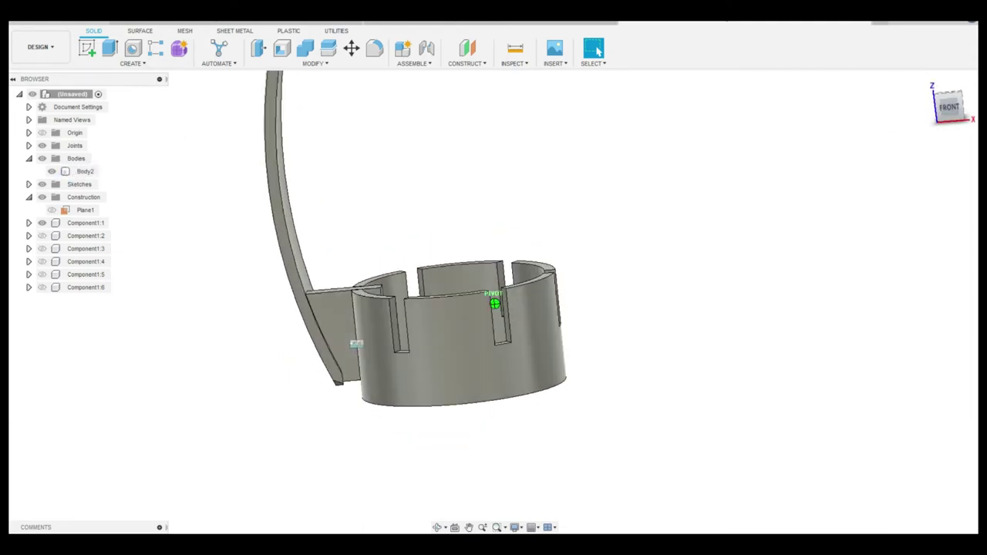
{"action": "left_click", "coordinate": [962, 110]}
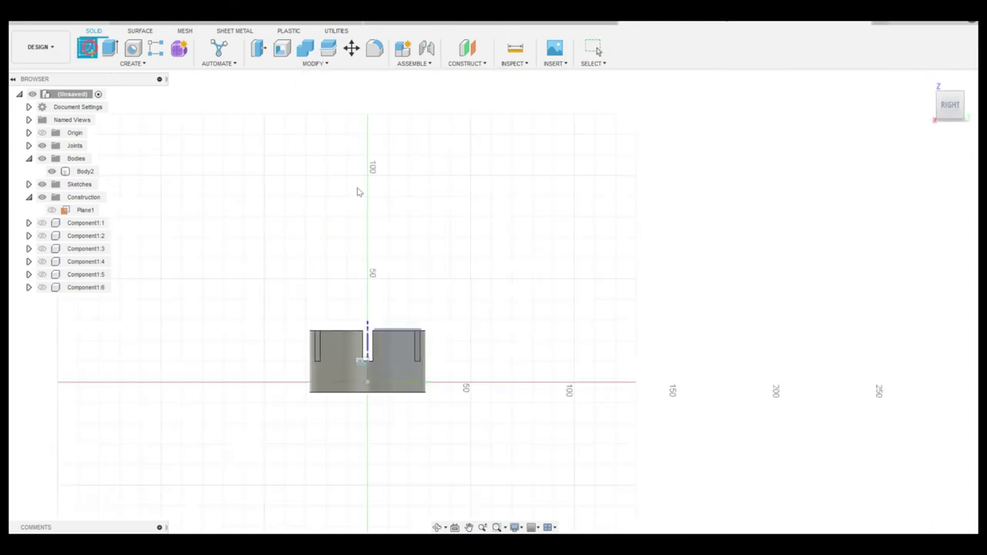
Start a sketch on the side plane and draw a short 6 mm base line off the holder.
{"action": "left_click", "coordinate": [358, 192]}
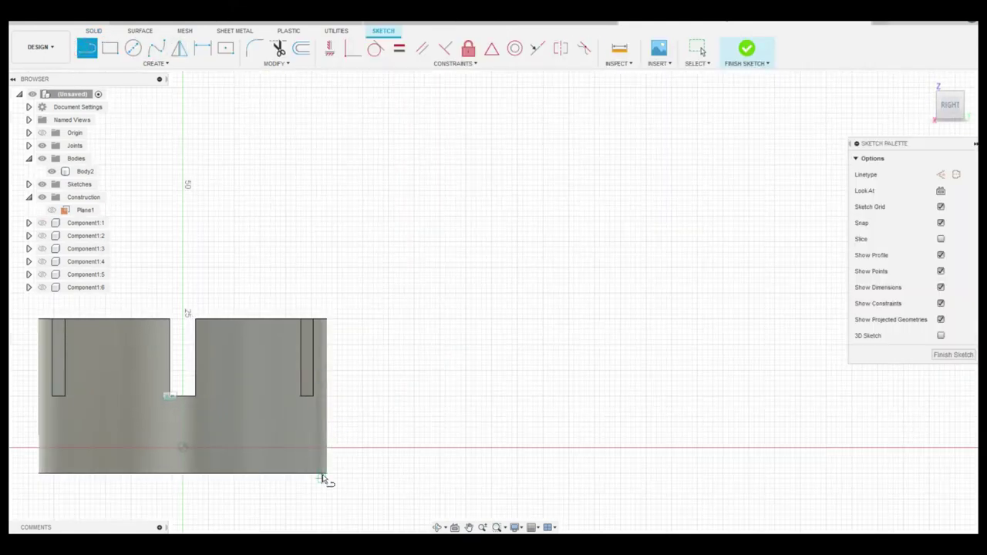
{"action": "left_click", "coordinate": [364, 448]}
{"action": "key", "text": "Escape"}
{"action": "scroll", "coordinate": [345, 412], "scroll_direction": "up", "scroll_amount": 2}
Begin a 3-point arc rising tall from the base line to its top end.
{"action": "left_click", "coordinate": [156, 64]}
{"action": "mouse_move", "coordinate": [93, 112]}
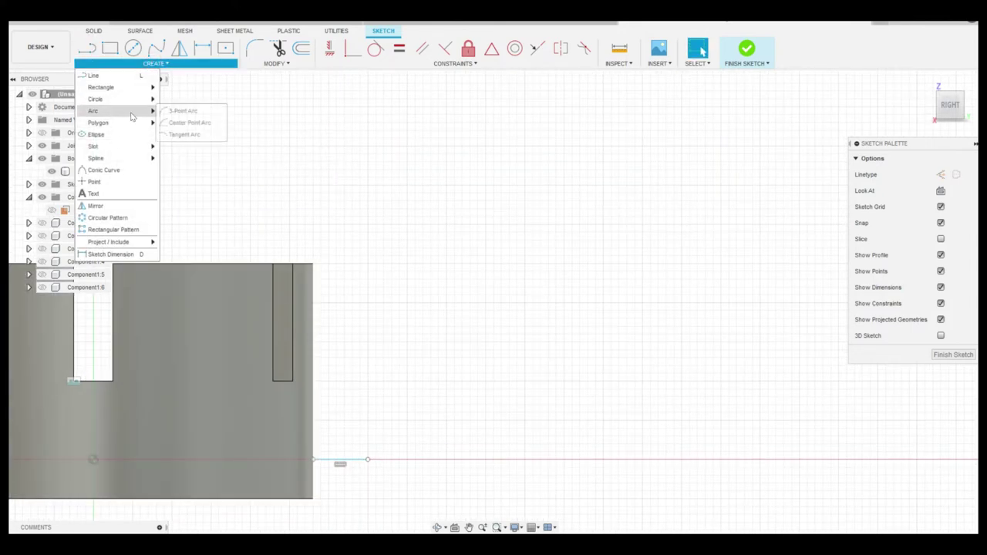
{"action": "left_click", "coordinate": [183, 110]}
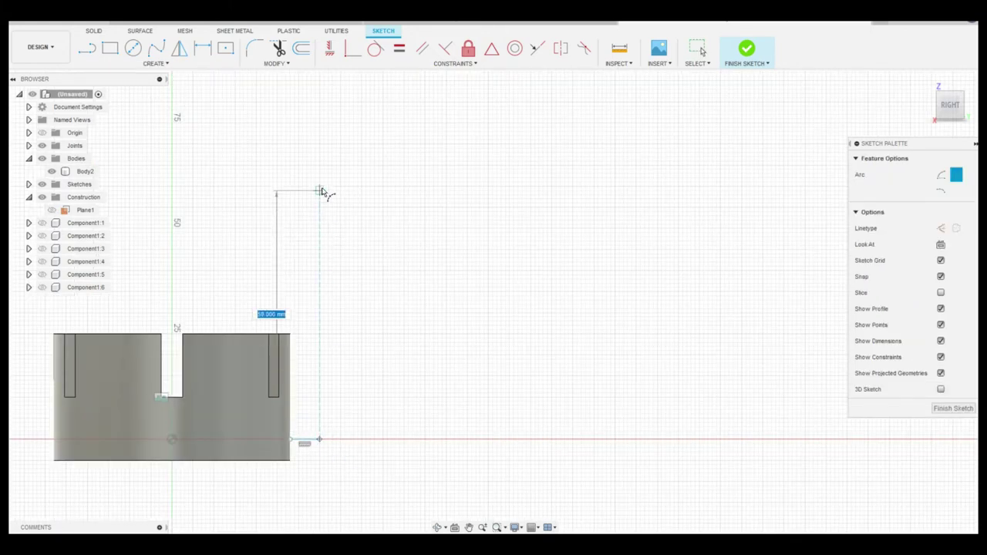
{"action": "left_click", "coordinate": [320, 144]}
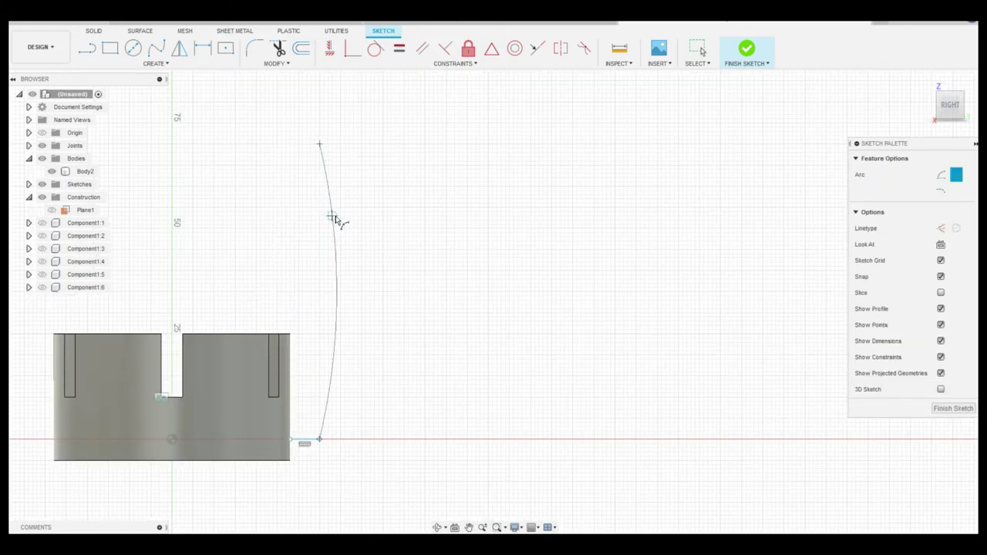
Offset the petal arc by 3 mm and close the two arc tops with a short line.
{"action": "key", "text": "o"}
{"action": "left_click", "coordinate": [326, 155]}
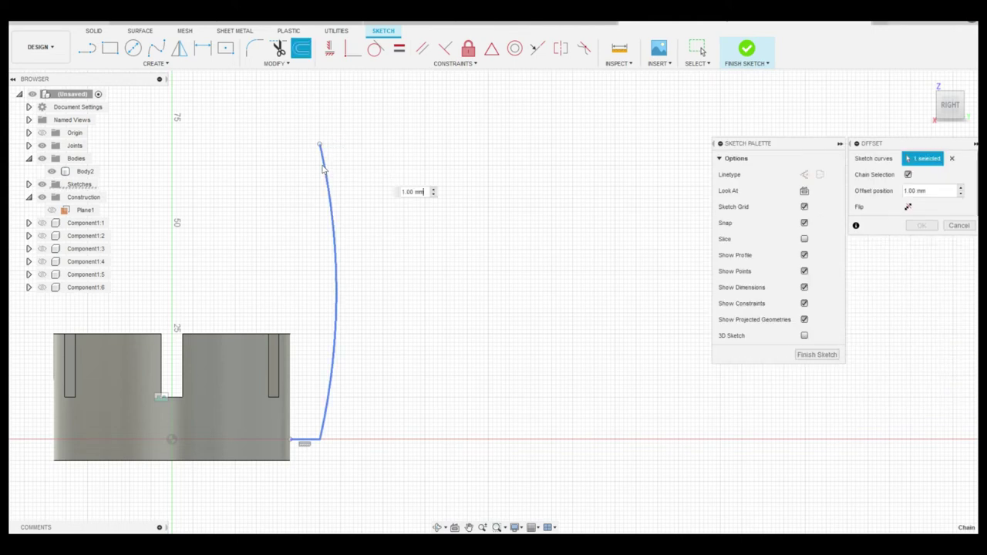
{"action": "key", "text": "Return"}
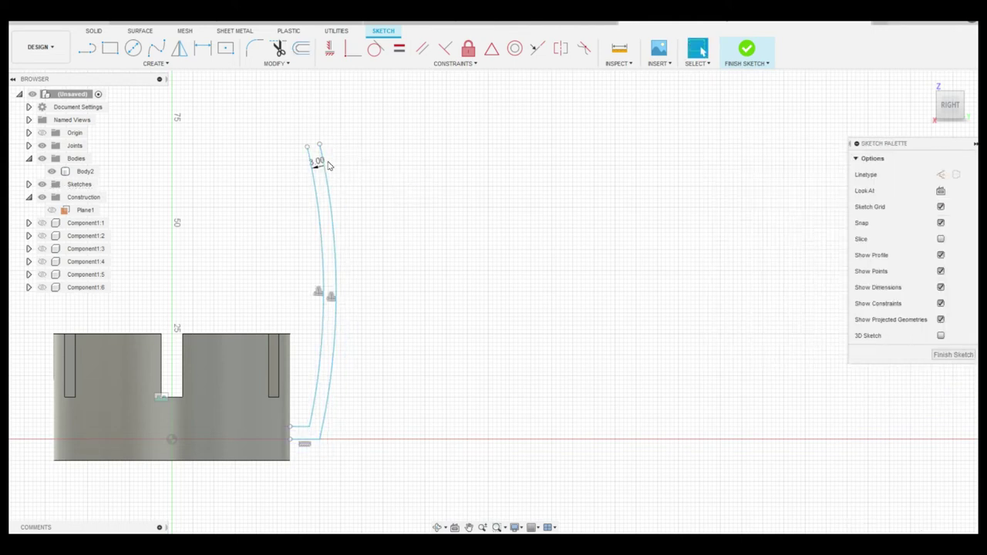
{"action": "scroll", "coordinate": [363, 265], "scroll_direction": "up", "scroll_amount": 2}
{"action": "scroll", "coordinate": [355, 281], "scroll_direction": "up", "scroll_amount": 2}
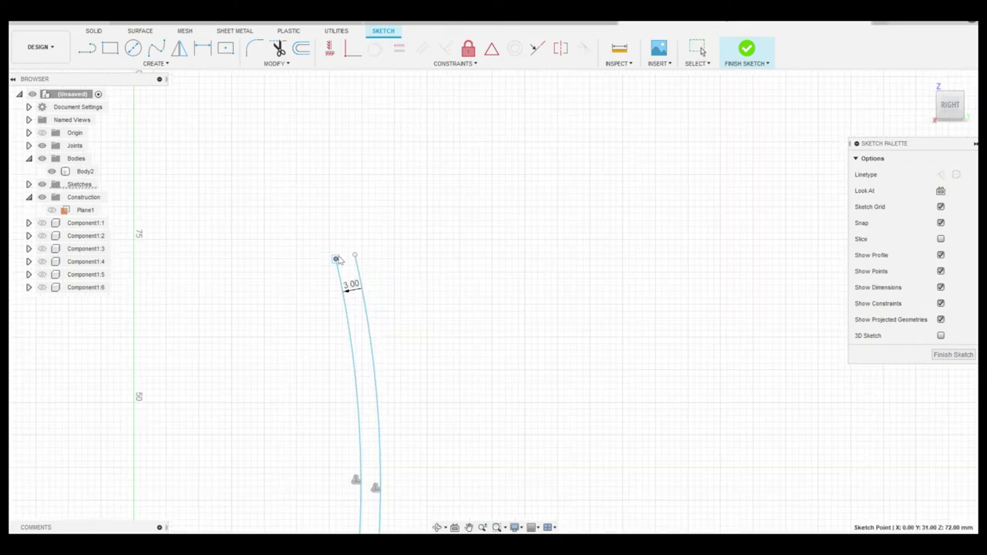
{"action": "scroll", "coordinate": [343, 196], "scroll_direction": "down", "scroll_amount": 4}
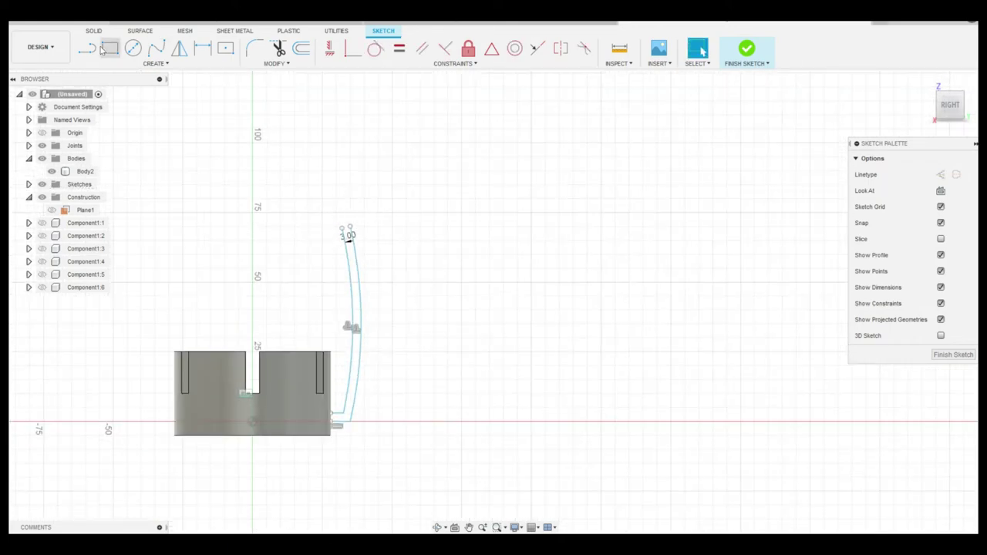
{"action": "key", "text": "l"}
{"action": "left_click", "coordinate": [350, 231]}
{"action": "key", "text": "Escape"}
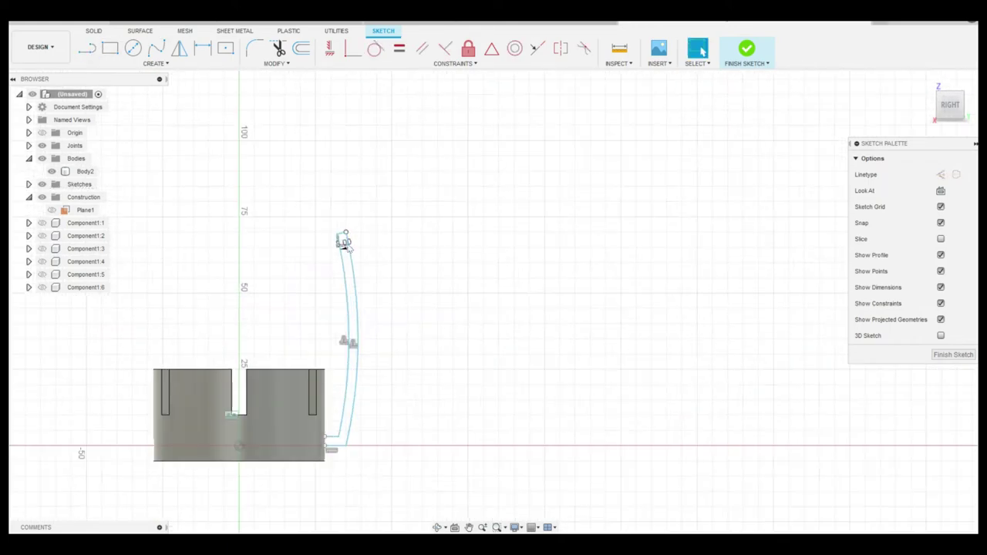
Raise the top end of the petal arc slightly.
{"action": "left_click", "coordinate": [468, 48]}
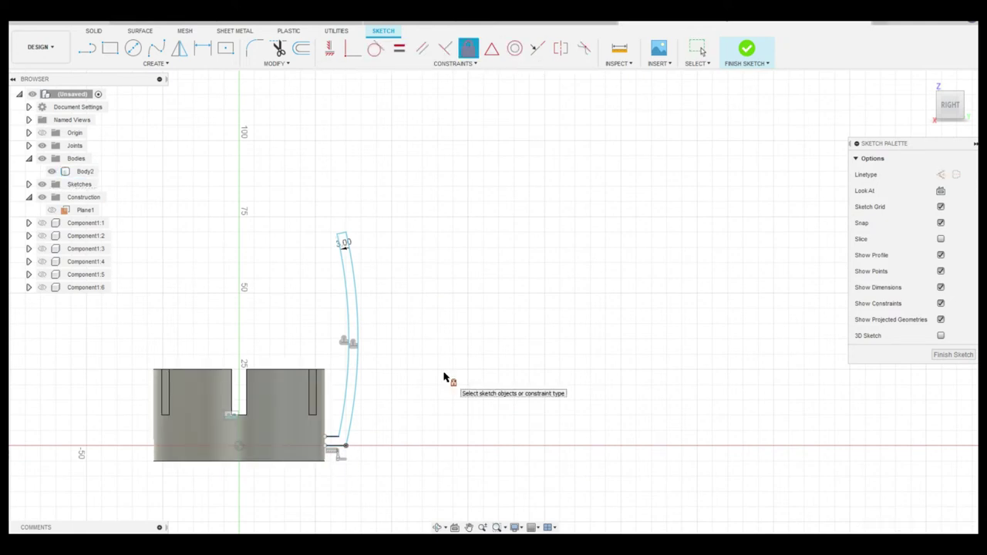
{"action": "key", "text": "Escape"}
{"action": "left_click_drag", "start_coordinate": [335, 180], "coordinate": [333, 176]}
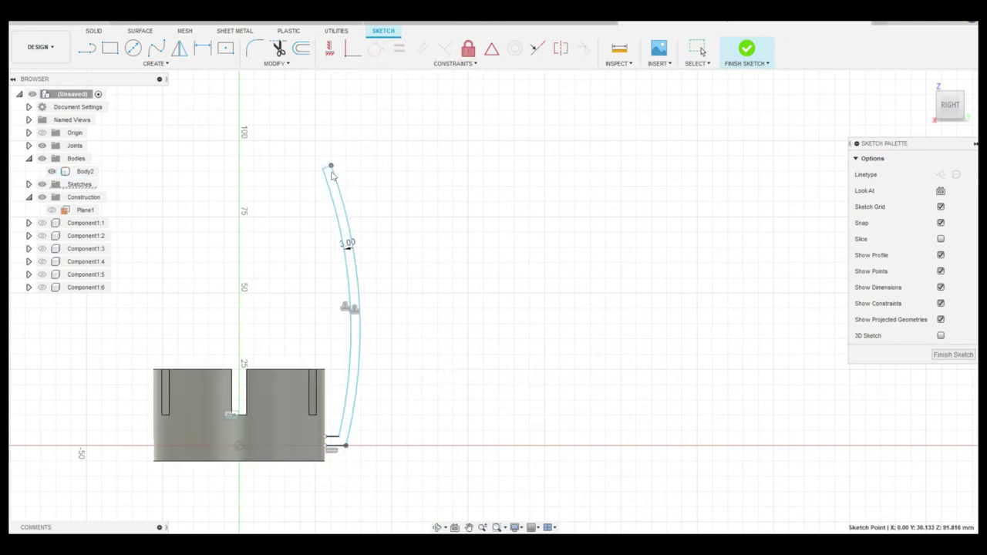
{"action": "scroll", "coordinate": [346, 207], "scroll_direction": "down", "scroll_amount": 3}
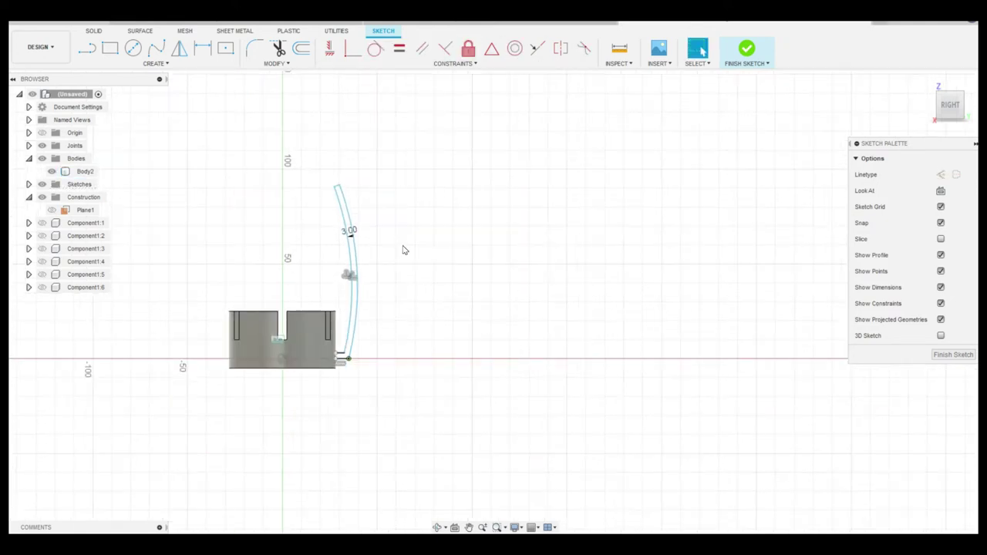
{"action": "left_click", "coordinate": [88, 49]}
{"action": "scroll", "coordinate": [386, 351], "scroll_direction": "up", "scroll_amount": 5}
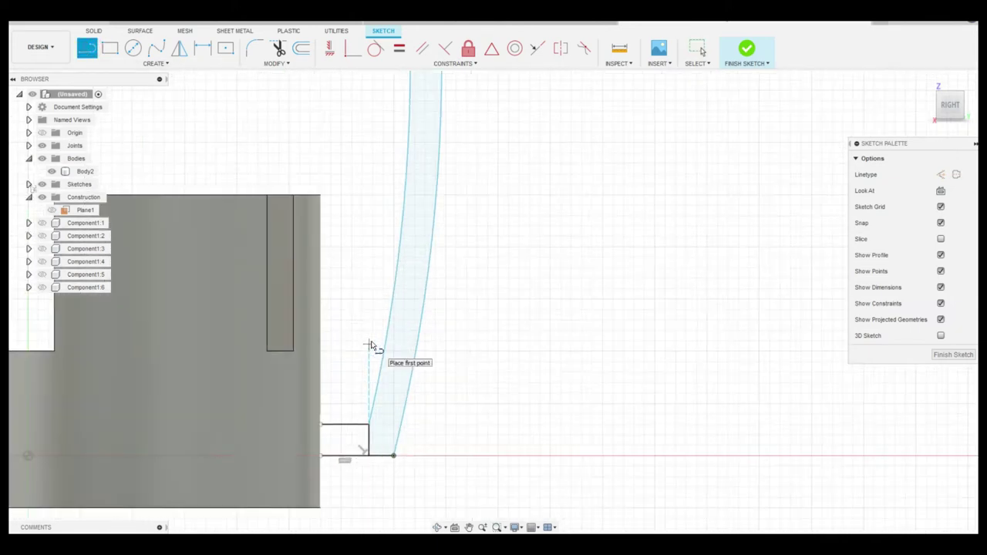
{"action": "key", "text": "Escape"}
{"action": "mouse_move", "coordinate": [88, 50]}
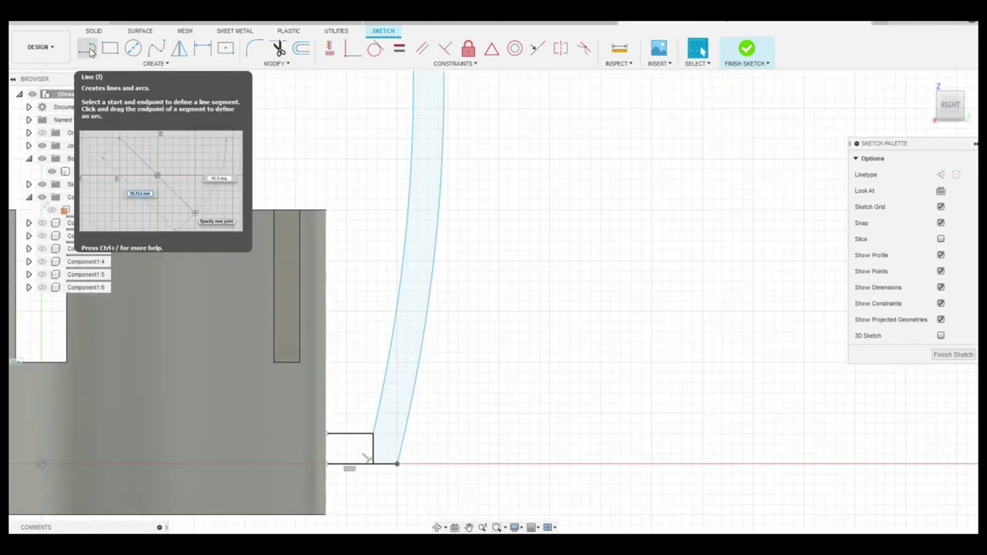
{"action": "scroll", "coordinate": [399, 318], "scroll_direction": "down", "scroll_amount": 3}
{"action": "scroll", "coordinate": [345, 343], "scroll_direction": "up", "scroll_amount": 3}
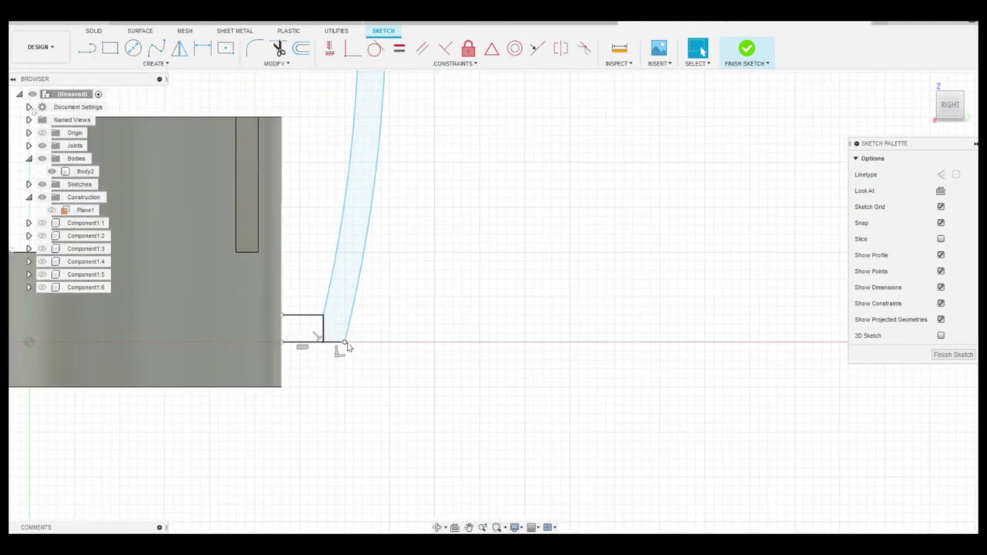
Dimension the base line to 30 mm and reposition the arc's top end.
{"action": "left_click", "coordinate": [469, 48]}
{"action": "scroll", "coordinate": [461, 330], "scroll_direction": "down", "scroll_amount": 3}
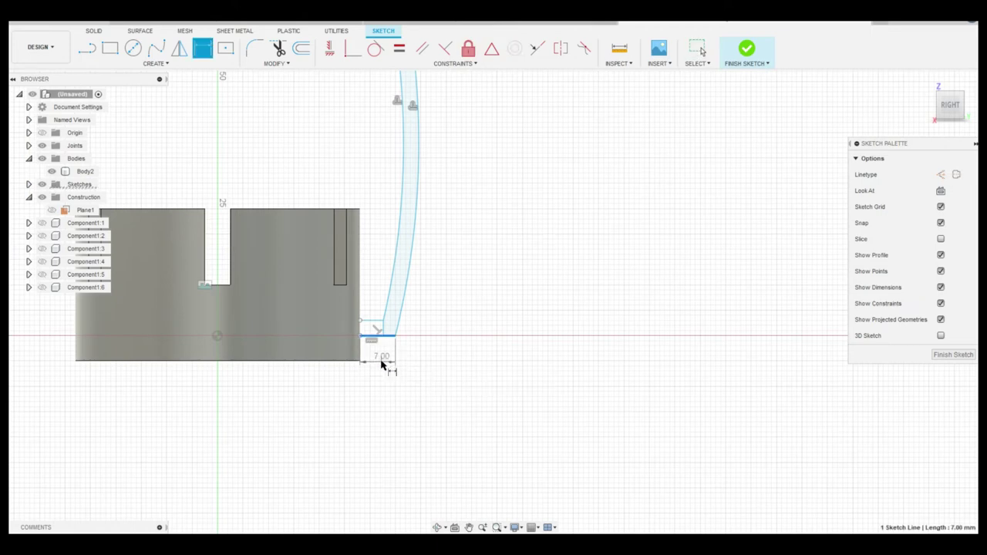
{"action": "left_click", "coordinate": [382, 366]}
{"action": "type", "text": "30"}
{"action": "key", "text": "Return"}
{"action": "scroll", "coordinate": [452, 364], "scroll_direction": "down", "scroll_amount": 3}
{"action": "key", "text": "Escape"}
{"action": "scroll", "coordinate": [519, 352], "scroll_direction": "up", "scroll_amount": 1}
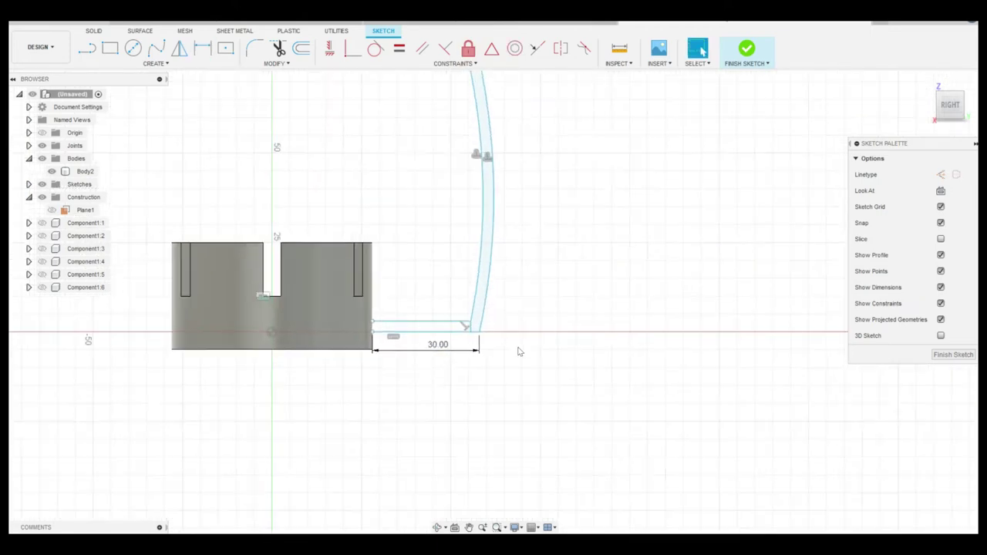
{"action": "scroll", "coordinate": [520, 352], "scroll_direction": "down", "scroll_amount": 3}
{"action": "left_click_drag", "start_coordinate": [478, 118], "coordinate": [492, 121]}
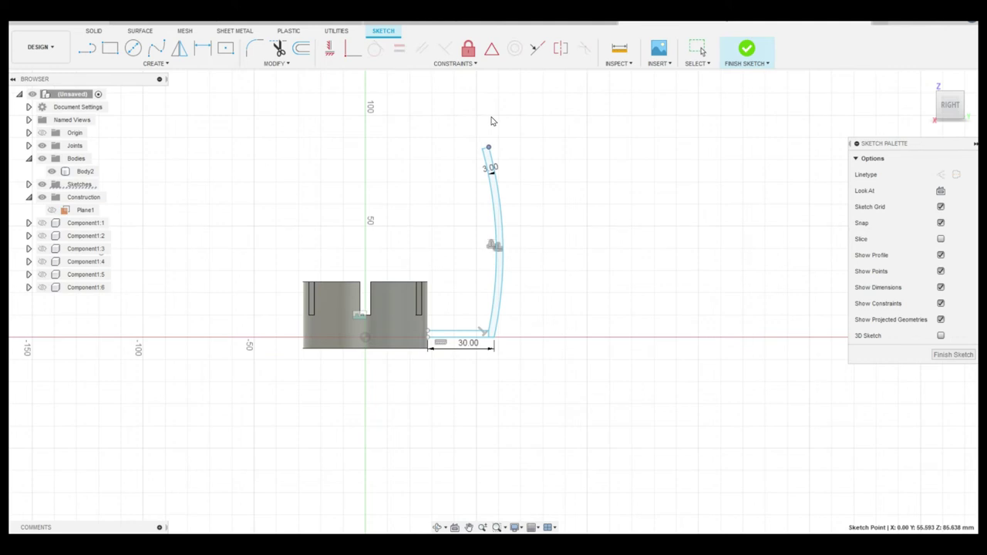
{"action": "scroll", "coordinate": [545, 216], "scroll_direction": "up", "scroll_amount": 2}
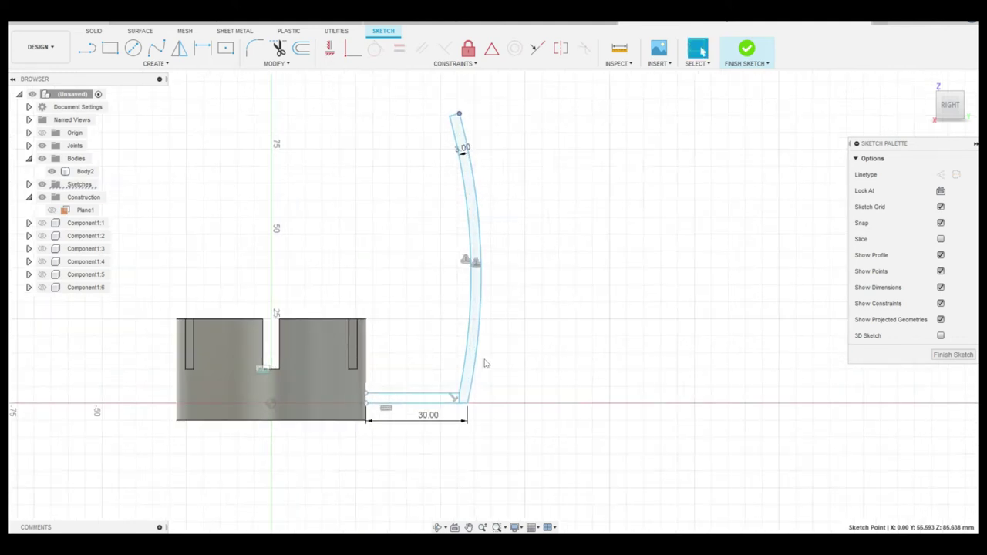
Draw a rectangle on the base line dimensioned 15 mm high by 3 mm wide, then finish the sketch.
{"action": "left_click", "coordinate": [110, 48]}
{"action": "scroll", "coordinate": [398, 378], "scroll_direction": "up", "scroll_amount": 3}
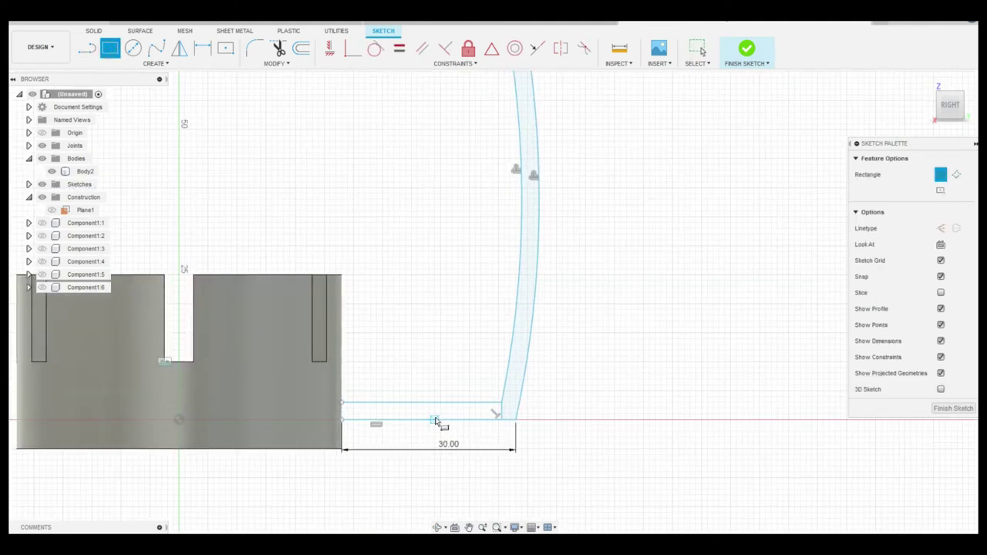
{"action": "left_click", "coordinate": [440, 419]}
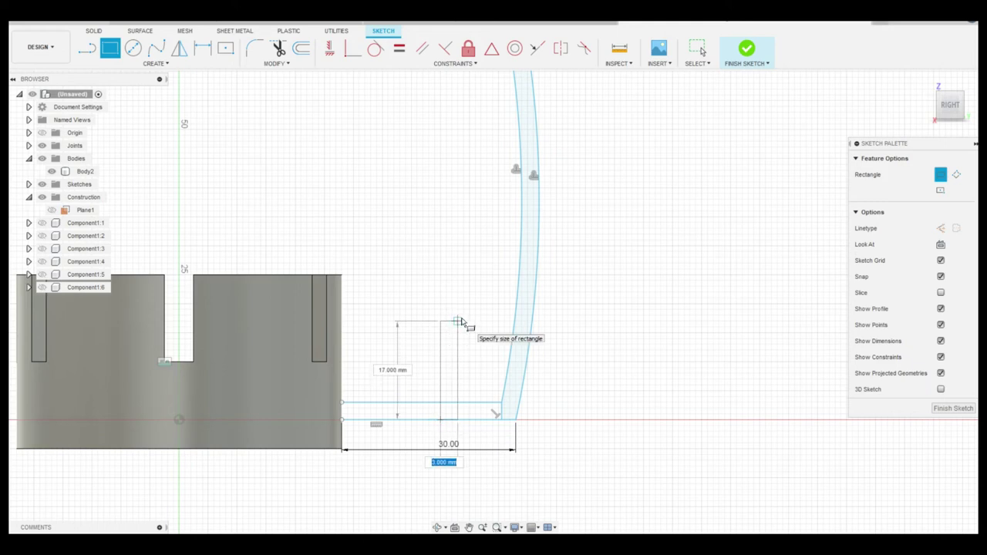
{"action": "left_click", "coordinate": [459, 327]}
{"action": "key", "text": "d"}
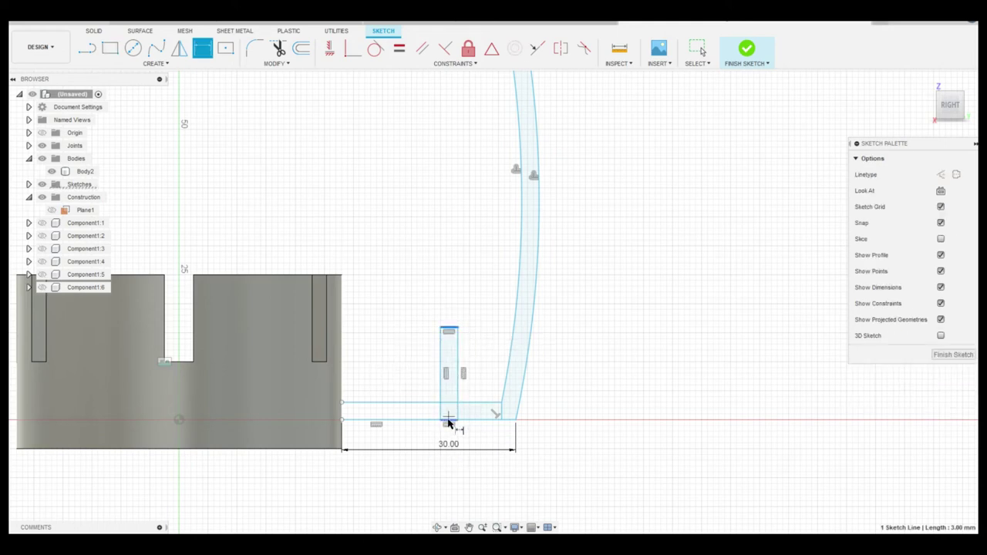
{"action": "left_click", "coordinate": [441, 386]}
{"action": "type", "text": "15"}
{"action": "key", "text": "Return"}
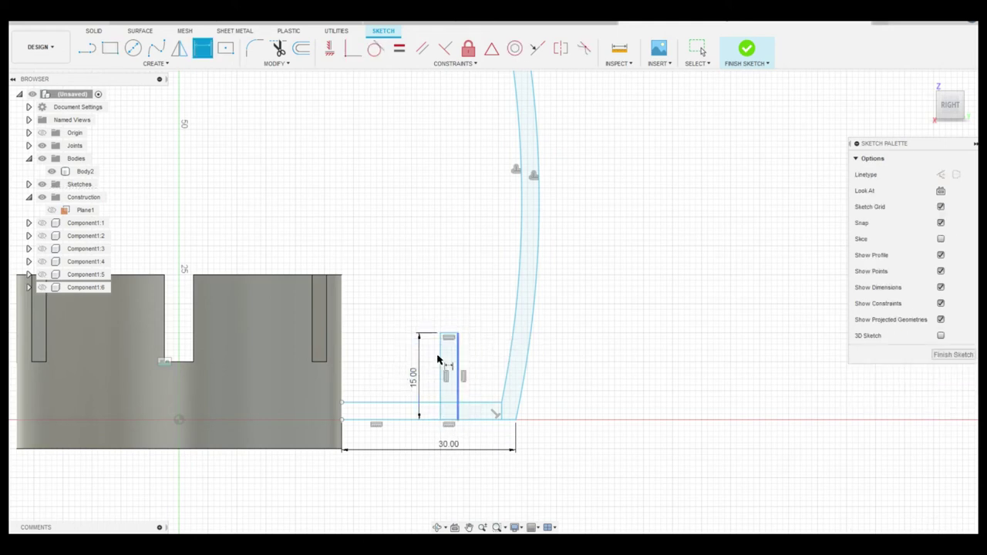
{"action": "left_click", "coordinate": [439, 359]}
{"action": "left_click", "coordinate": [445, 306]}
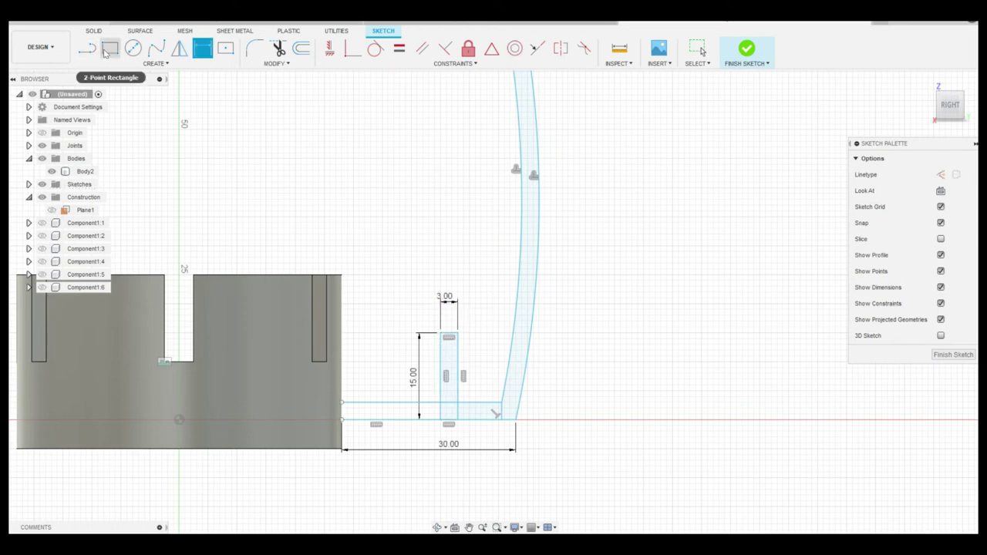
{"action": "left_click", "coordinate": [105, 52]}
{"action": "scroll", "coordinate": [540, 362], "scroll_direction": "down", "scroll_amount": 2}
{"action": "left_click", "coordinate": [747, 50]}
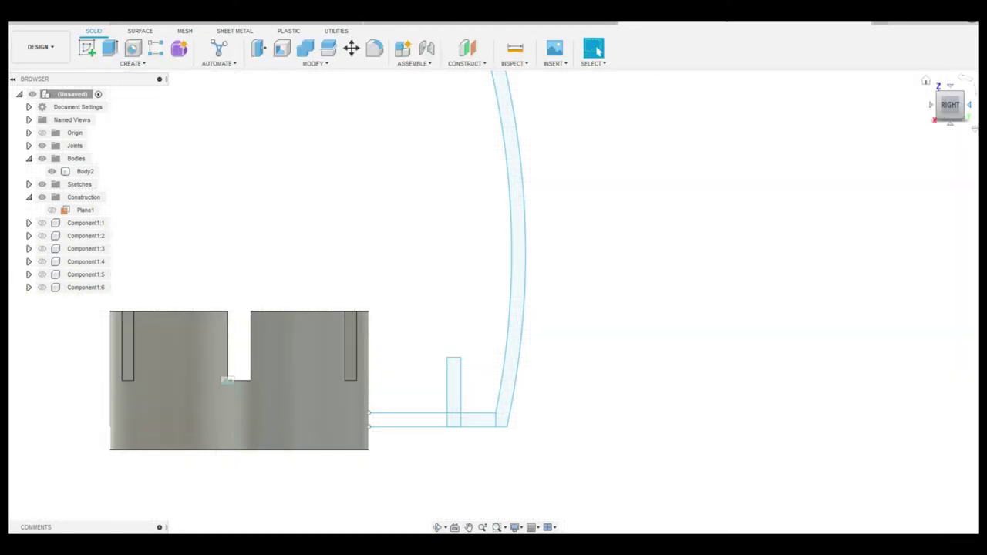
Revolve the curved petal profile partially and symmetrically around the holder's central axis, creating Body4.
{"action": "left_click", "coordinate": [941, 100]}
{"action": "left_click", "coordinate": [131, 63]}
{"action": "left_click", "coordinate": [108, 132]}
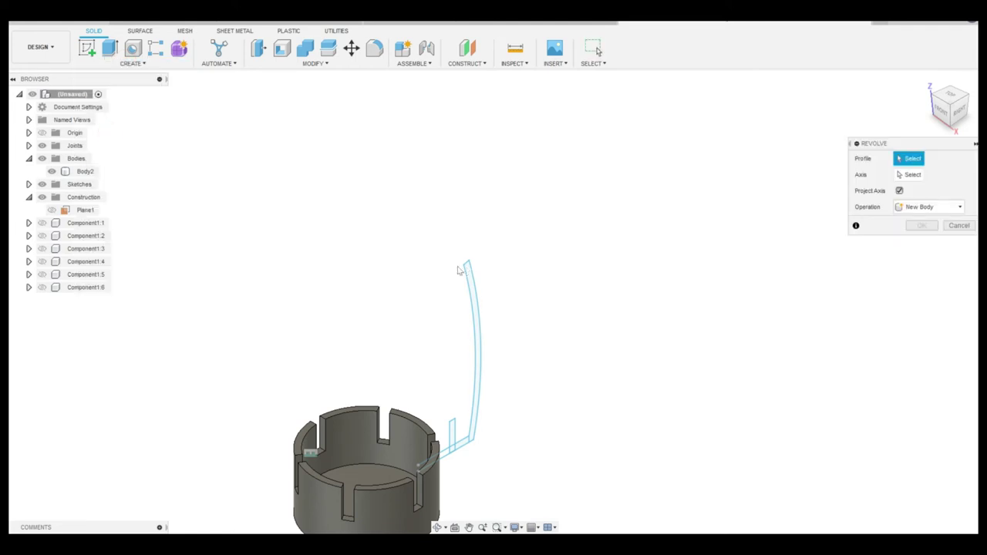
{"action": "left_click", "coordinate": [460, 270]}
{"action": "left_click", "coordinate": [912, 175]}
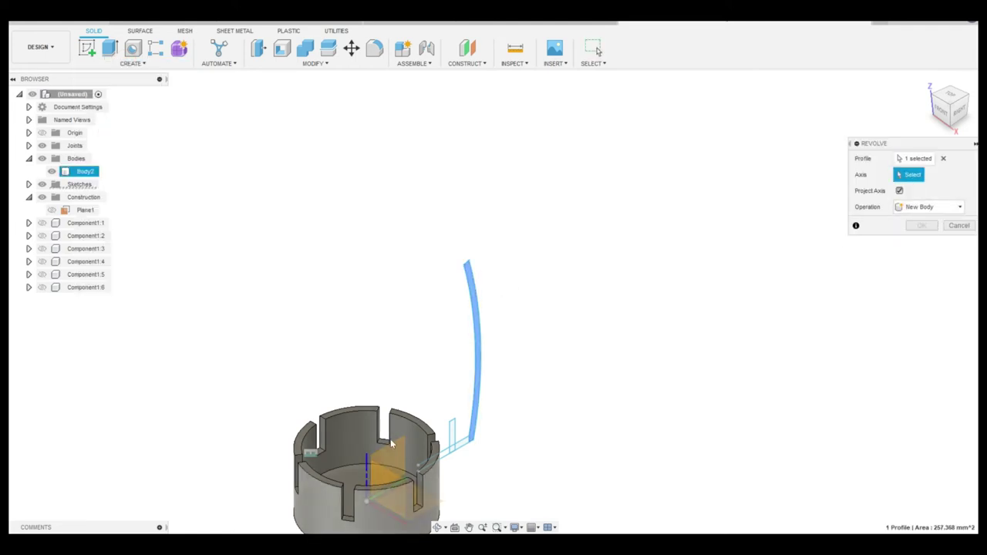
{"action": "left_click", "coordinate": [451, 436]}
{"action": "left_click", "coordinate": [932, 206]}
{"action": "left_click", "coordinate": [920, 230]}
{"action": "type", "text": "6"}
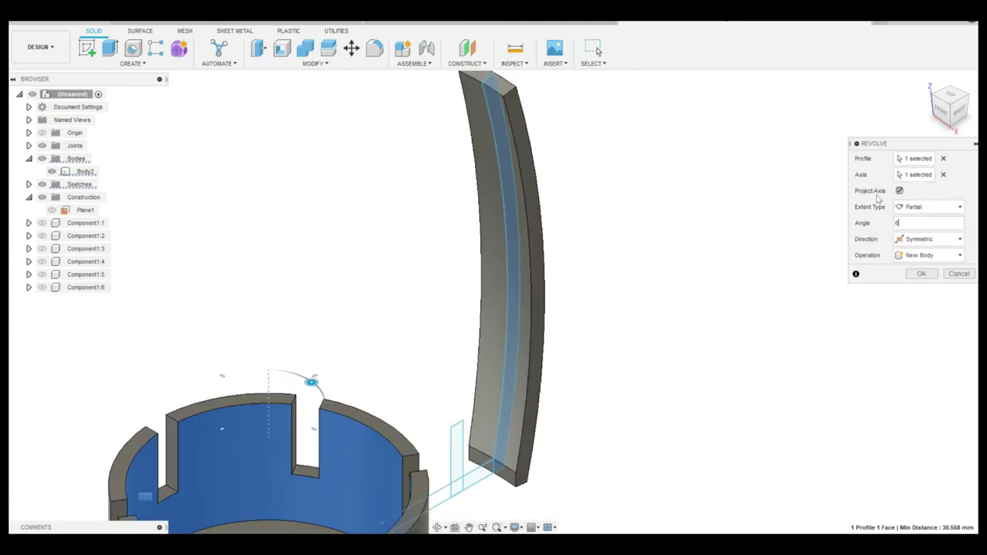
{"action": "left_click", "coordinate": [923, 276]}
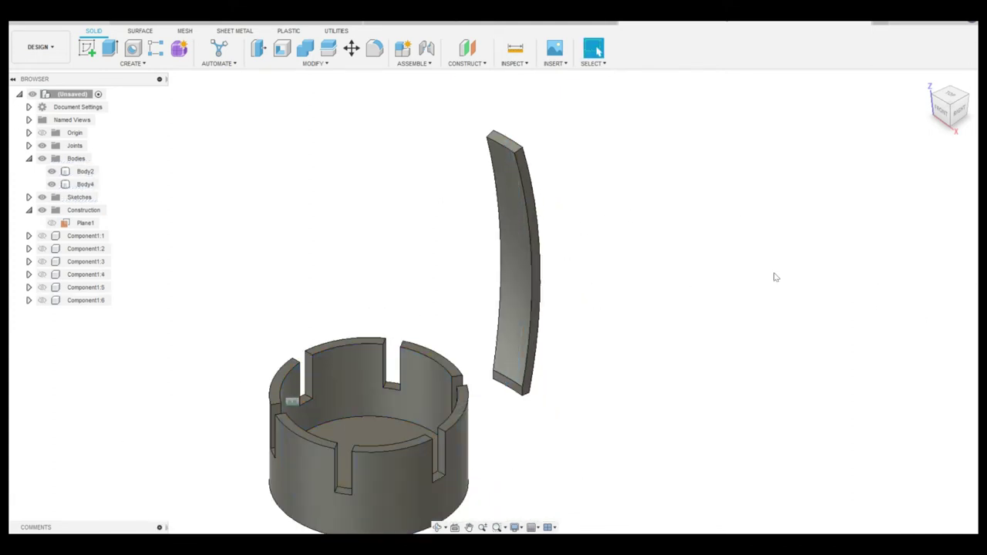
{"action": "left_click", "coordinate": [87, 48]}
On the side plane, sketch a line outline from the petal's bottom corner with a 3 mm top segment.
{"action": "left_click", "coordinate": [350, 334]}
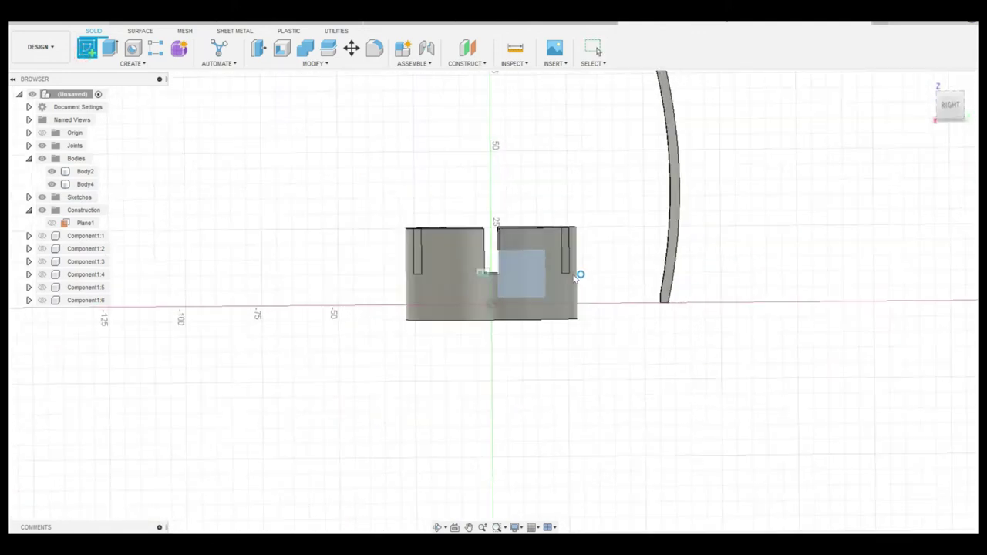
{"action": "scroll", "coordinate": [564, 279], "scroll_direction": "up", "scroll_amount": 4}
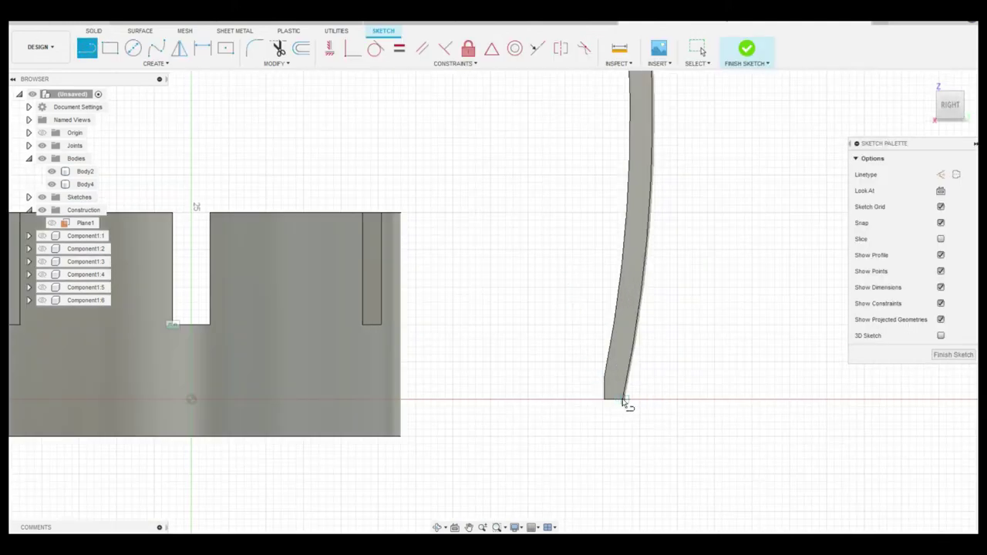
{"action": "left_click", "coordinate": [625, 401]}
{"action": "left_click", "coordinate": [528, 400]}
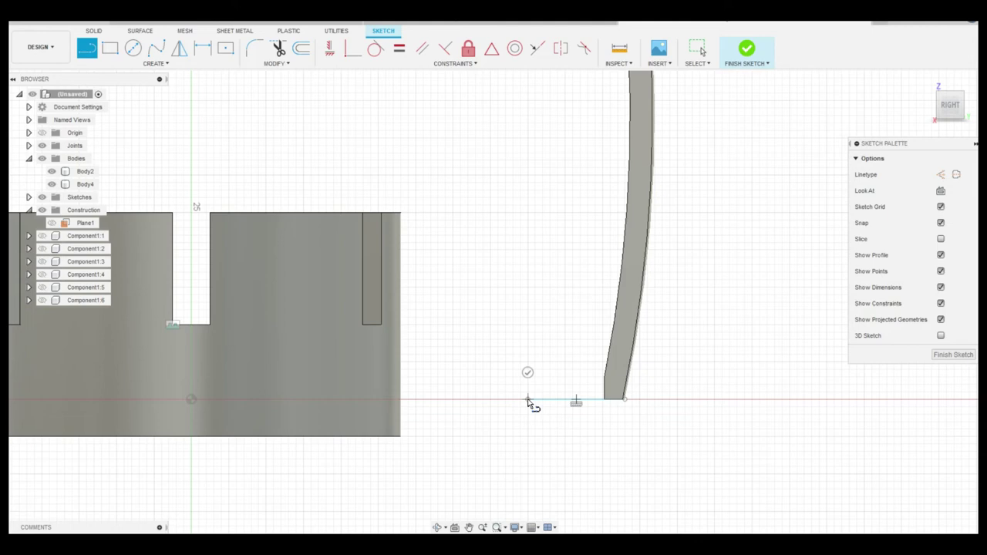
{"action": "left_click", "coordinate": [528, 288]}
{"action": "type", "text": "3"}
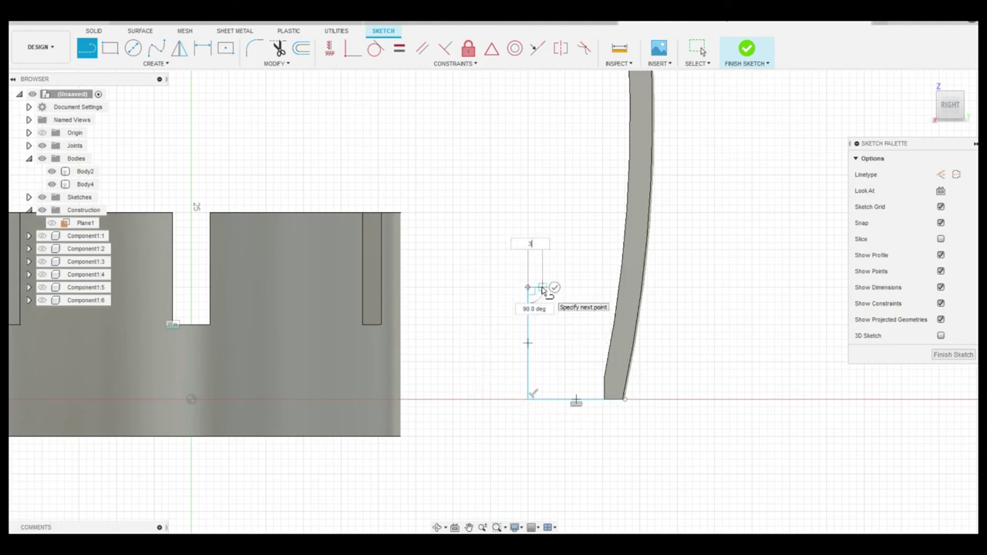
{"action": "key", "text": "Return"}
{"action": "key", "text": "Escape"}
{"action": "left_click", "coordinate": [550, 288]}
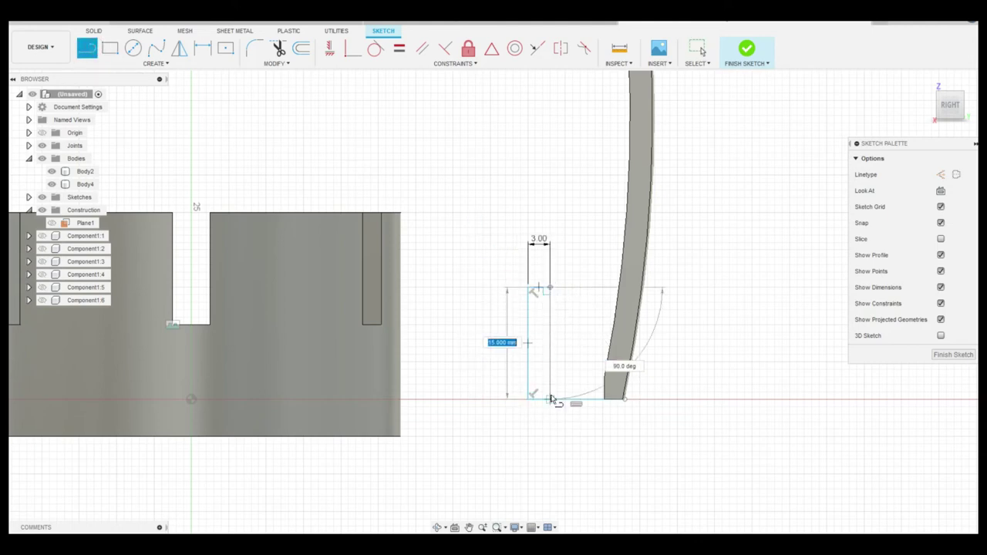
{"action": "left_click", "coordinate": [551, 400]}
Add a 3 by 10 mm rectangle and a third rectangle beside the outline.
{"action": "left_click", "coordinate": [111, 48]}
{"action": "left_click", "coordinate": [550, 288]}
{"action": "type", "text": "10"}
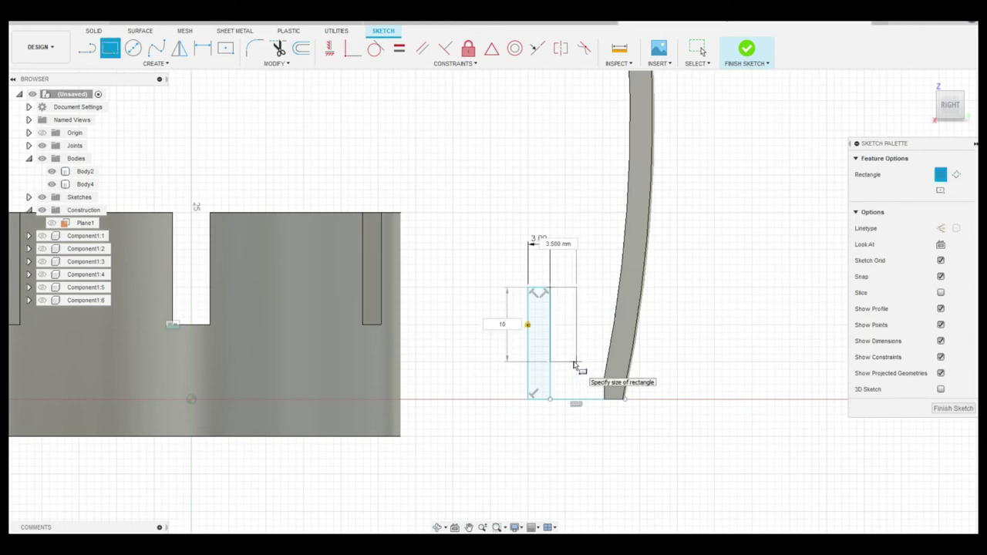
{"action": "key", "text": "Return"}
{"action": "key", "text": "r"}
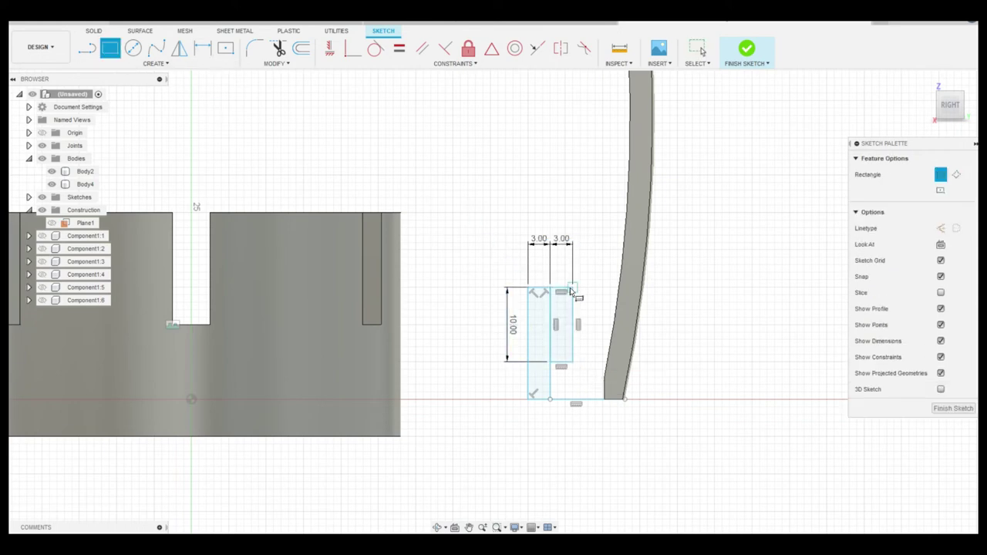
{"action": "left_click", "coordinate": [572, 288]}
{"action": "left_click", "coordinate": [588, 399]}
Extrude the three tab profiles symmetrically to form the notched tab block.
{"action": "key", "text": "e"}
{"action": "left_click", "coordinate": [540, 347]}
{"action": "left_click", "coordinate": [557, 332]}
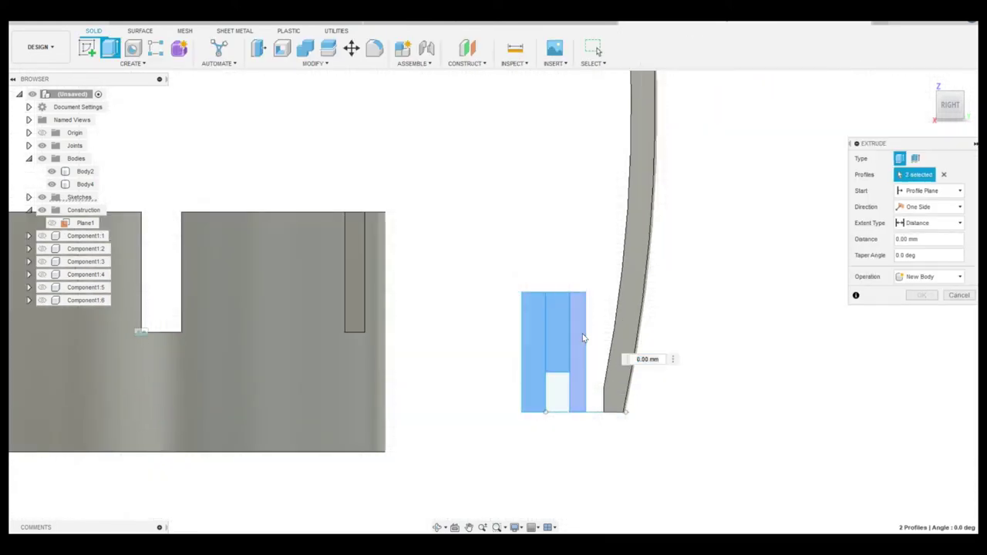
{"action": "left_click", "coordinate": [578, 347]}
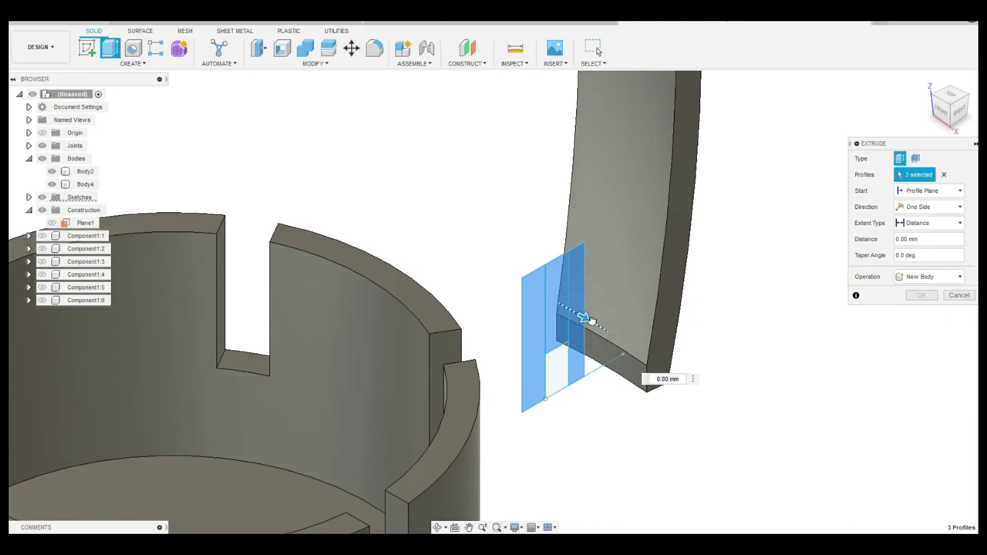
{"action": "left_click_drag", "start_coordinate": [588, 320], "coordinate": [594, 321]}
{"action": "type", "text": "2.5"}
{"action": "left_click", "coordinate": [929, 207]}
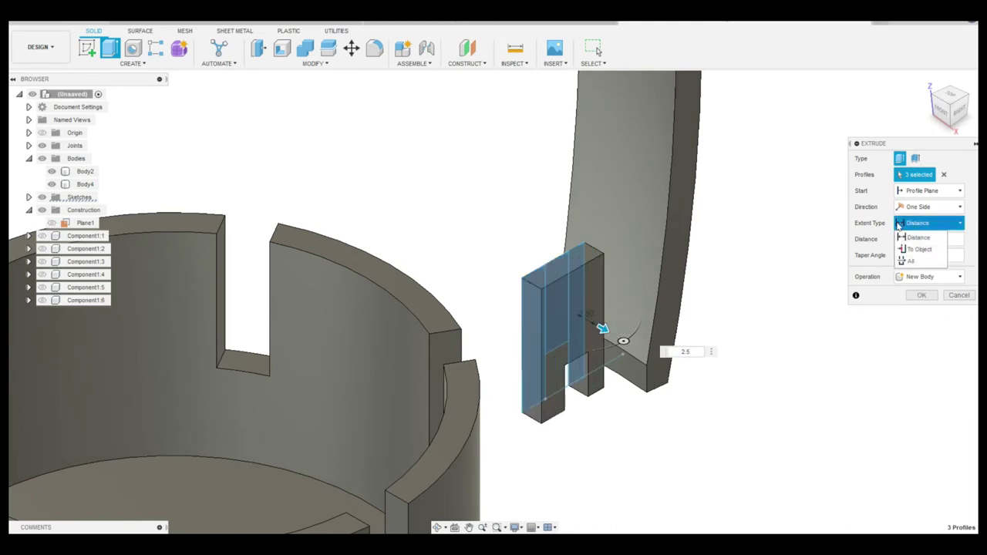
{"action": "left_click", "coordinate": [936, 246]}
{"action": "left_click", "coordinate": [922, 311]}
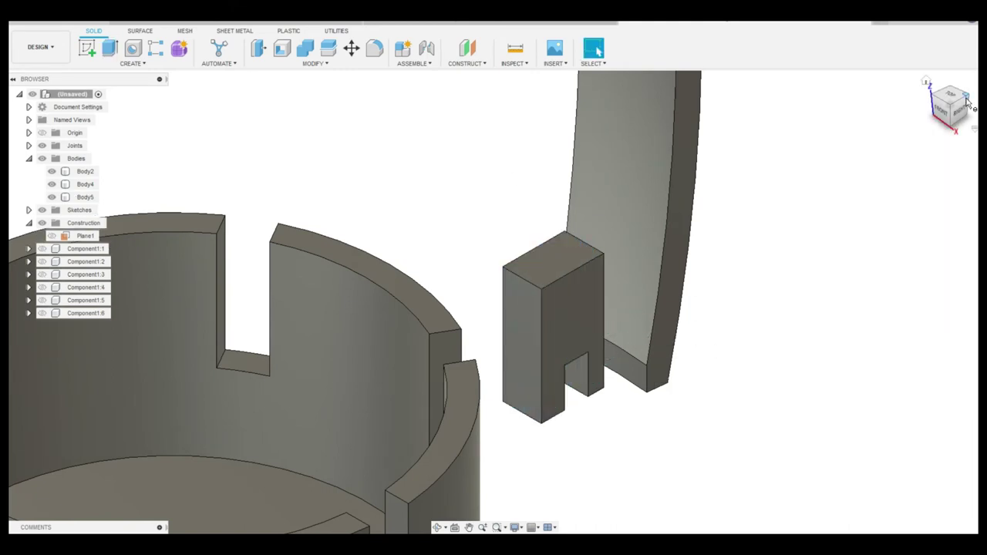
Extrude the tab's side face To Object up to the curved petal, joining them.
{"action": "mouse_move", "coordinate": [571, 277]}
{"action": "middle_mouse_down", "text": "shift"}
{"action": "mouse_move", "coordinate": [604, 239]}
{"action": "mouse_move", "coordinate": [609, 247]}
{"action": "middle_mouse_up", "text": "shift"}
{"action": "left_click", "coordinate": [604, 238]}
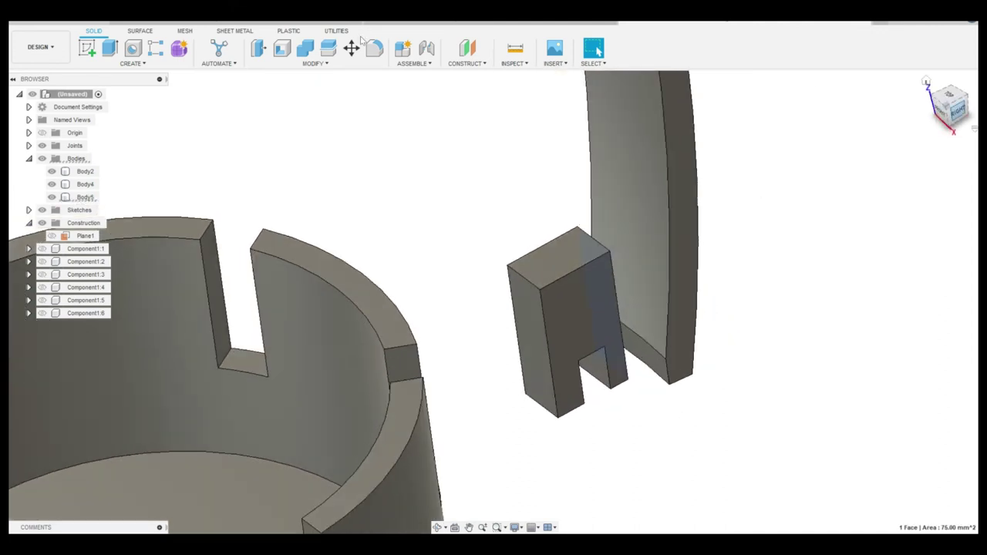
{"action": "key", "text": "e"}
{"action": "left_click", "coordinate": [930, 223]}
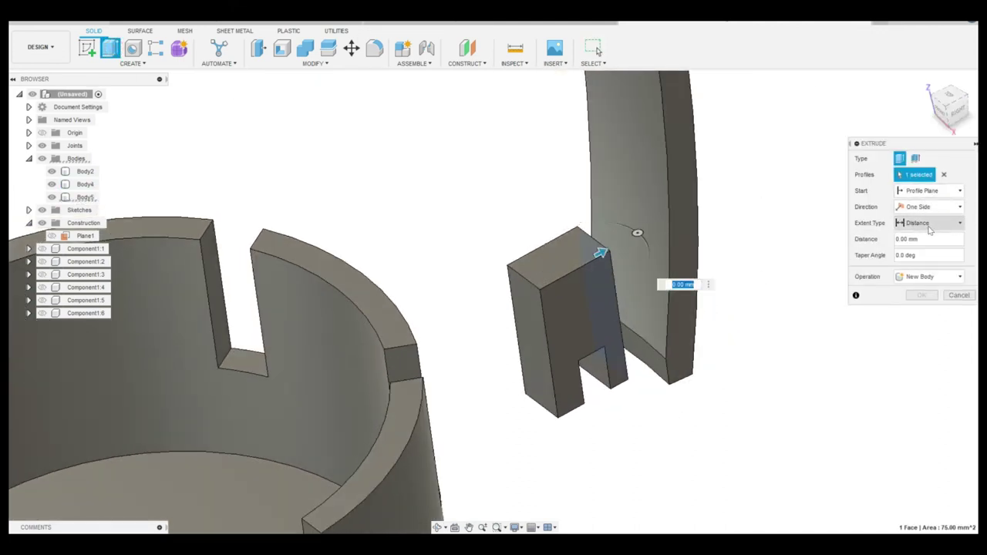
{"action": "left_click", "coordinate": [922, 245]}
{"action": "left_click", "coordinate": [656, 309]}
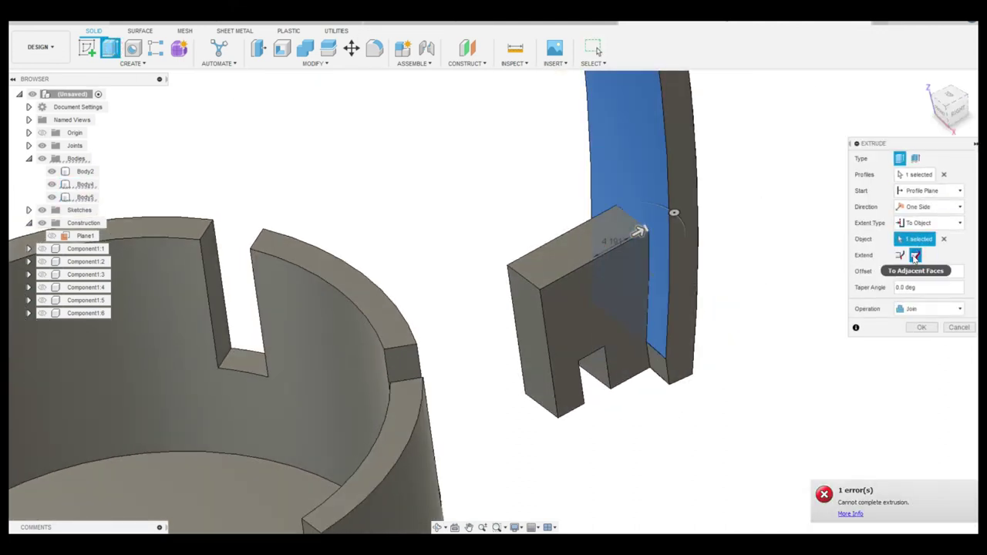
{"action": "left_click", "coordinate": [955, 108]}
Join the tab to the petal, then add an offset plane on the holder's floor.
{"action": "left_click", "coordinate": [921, 327]}
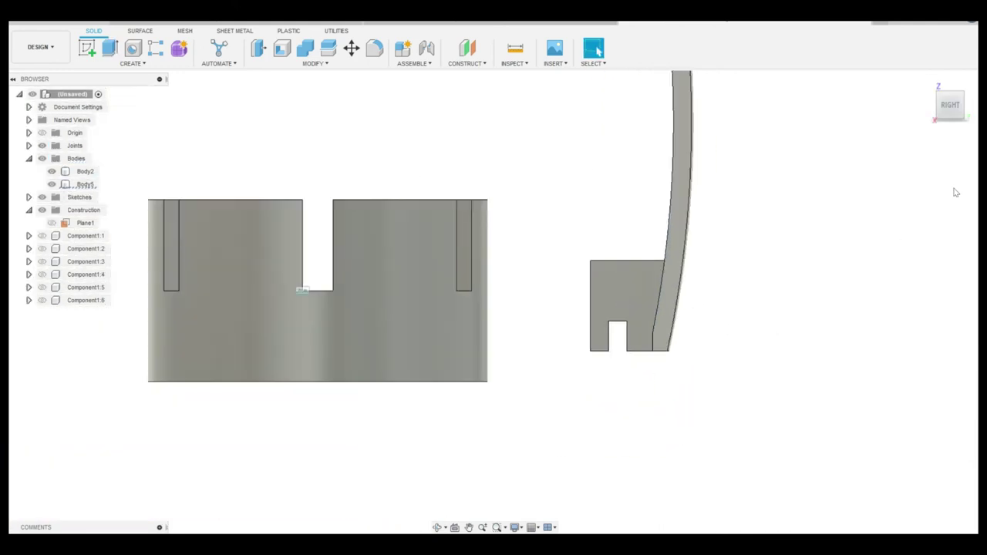
{"action": "middle_click_drag", "start_coordinate": [494, 303], "coordinate": [504, 280], "text": "shift"}
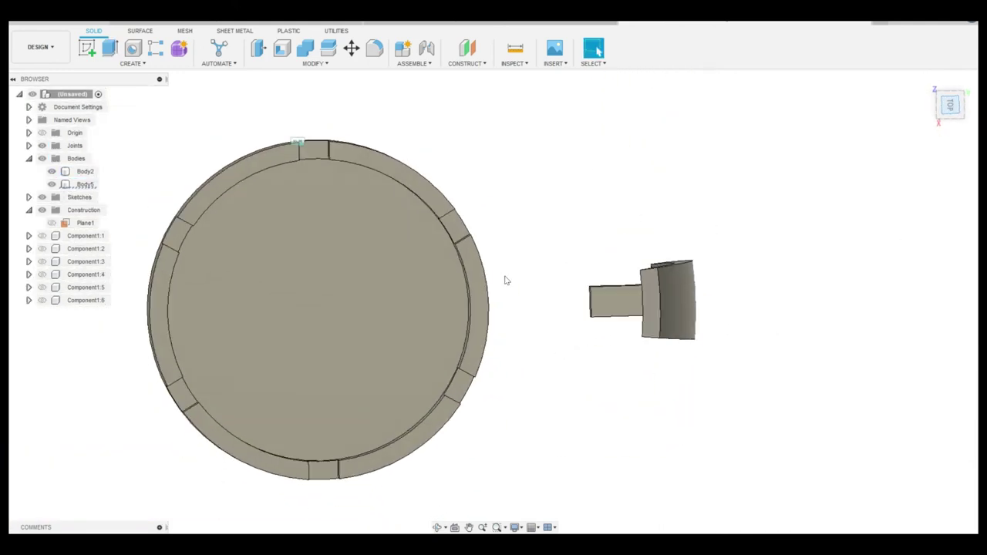
{"action": "left_click", "coordinate": [468, 48]}
{"action": "left_click", "coordinate": [463, 290]}
{"action": "left_click", "coordinate": [917, 214]}
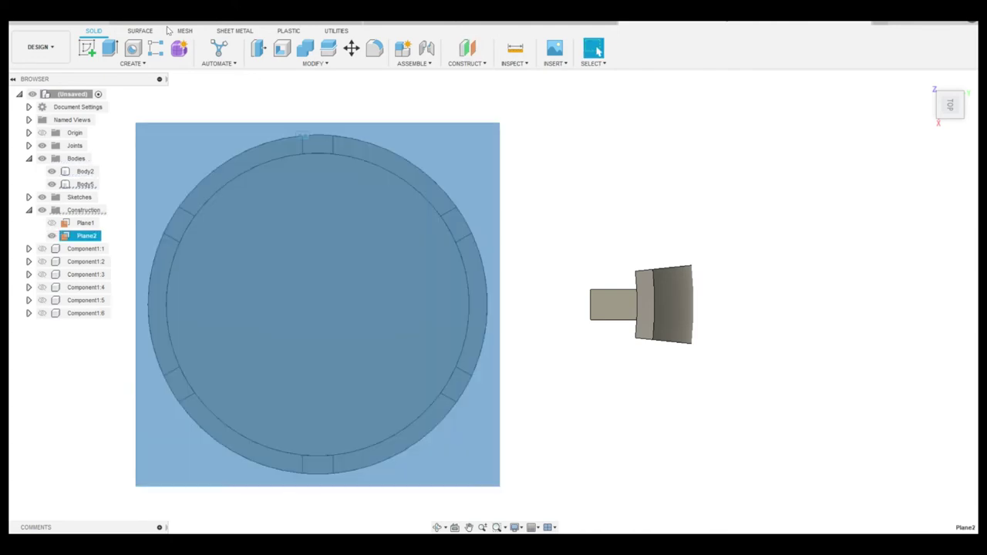
Sketch the 62 mm rectangle across the holder and a circle from its centre to the rim.
{"action": "left_click", "coordinate": [87, 47]}
{"action": "left_click", "coordinate": [225, 47]}
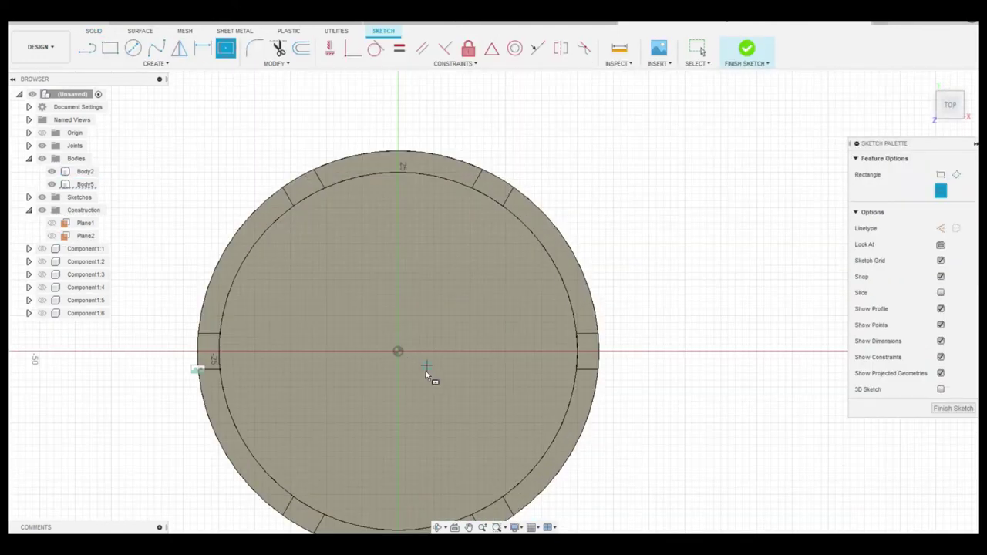
{"action": "scroll", "coordinate": [412, 201], "scroll_direction": "down", "scroll_amount": 3}
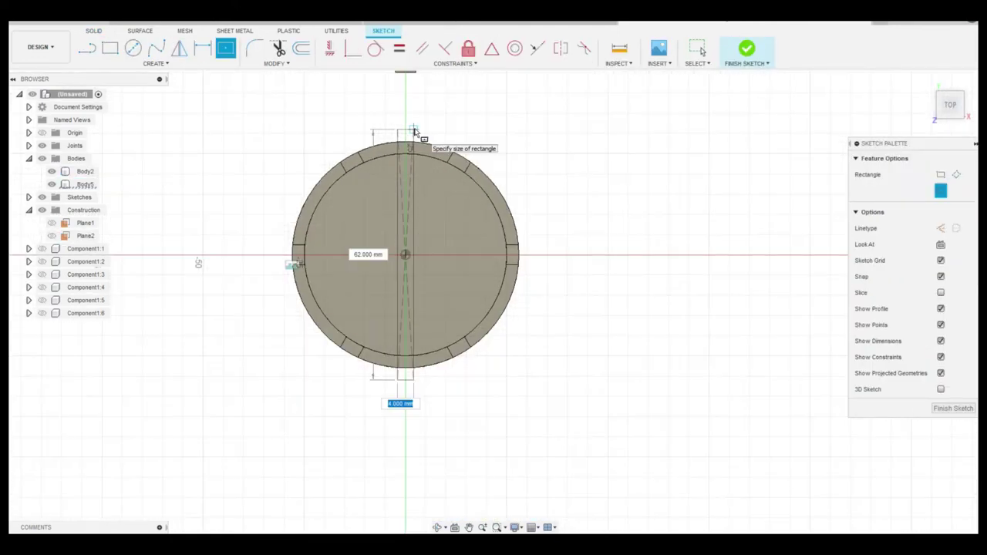
{"action": "left_click", "coordinate": [414, 131]}
{"action": "scroll", "coordinate": [414, 131], "scroll_direction": "up", "scroll_amount": 3}
{"action": "key", "text": "c"}
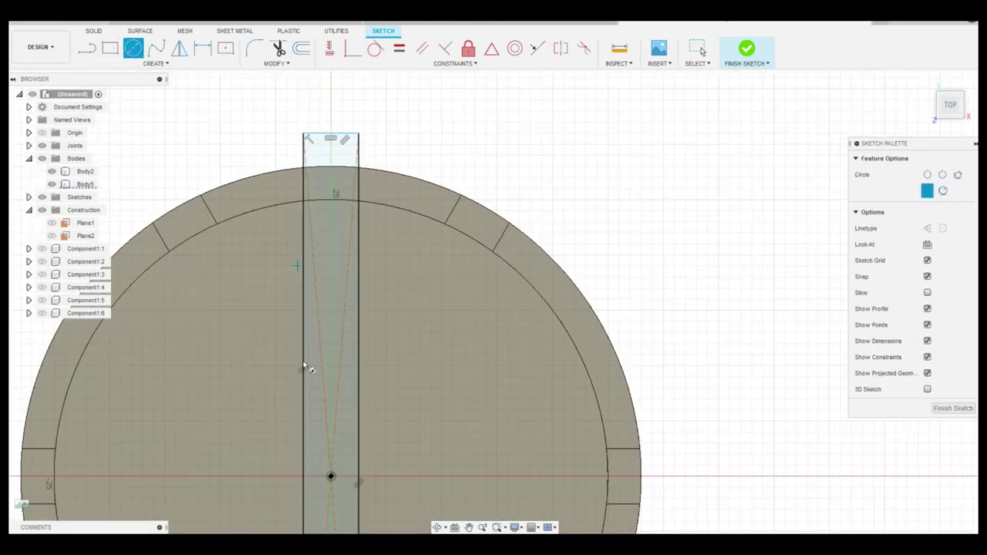
{"action": "left_click", "coordinate": [330, 476]}
{"action": "scroll", "coordinate": [332, 207], "scroll_direction": "up", "scroll_amount": 2}
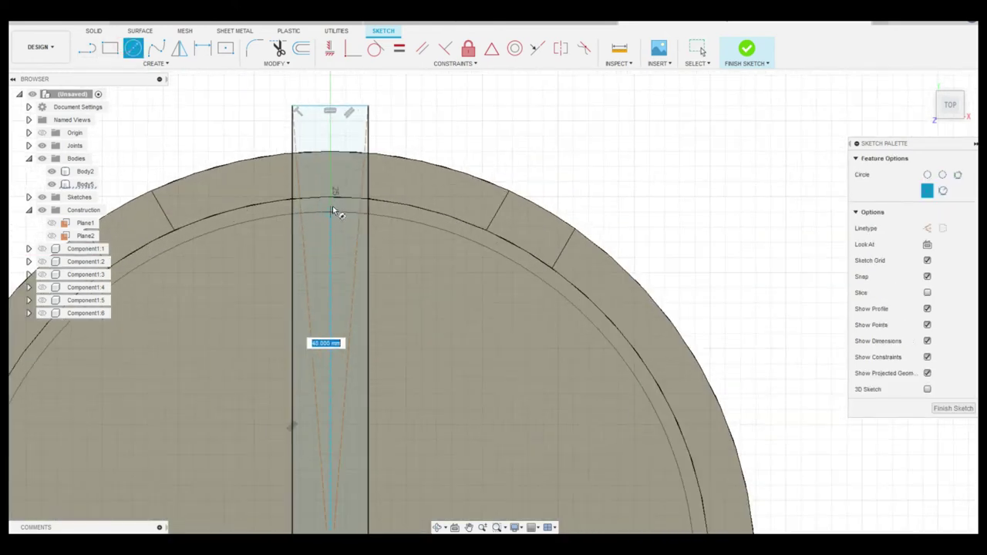
{"action": "left_click", "coordinate": [333, 206]}
{"action": "scroll", "coordinate": [333, 216], "scroll_direction": "down", "scroll_amount": 4}
Cut the tab-and-rim overlap profile 10 mm down into the rim as a notch.
{"action": "key", "text": "e"}
{"action": "scroll", "coordinate": [342, 214], "scroll_direction": "up", "scroll_amount": 4}
{"action": "left_click", "coordinate": [341, 214]}
{"action": "scroll", "coordinate": [623, 188], "scroll_direction": "down", "scroll_amount": 3}
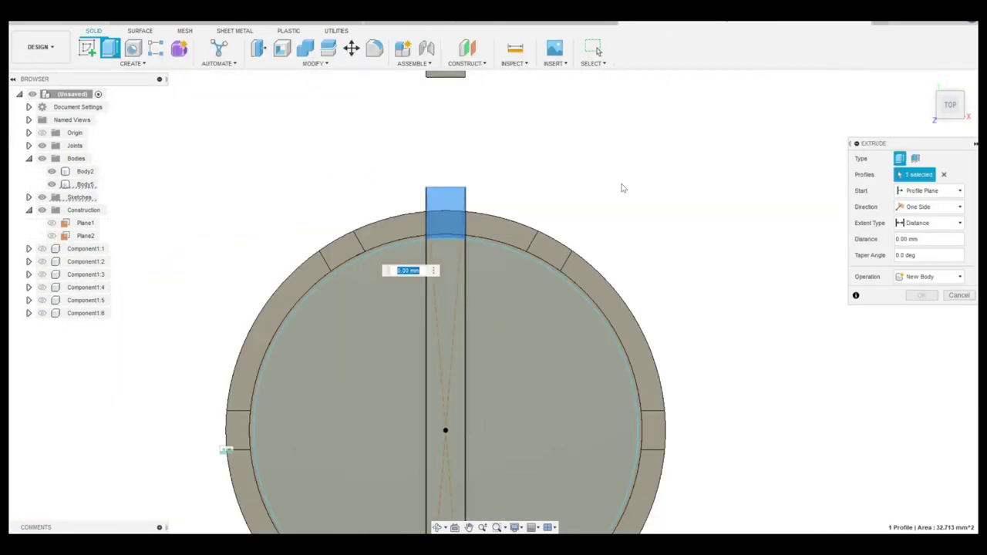
{"action": "mouse_move", "coordinate": [949, 106]}
{"action": "left_mouse_down"}
{"action": "mouse_move", "coordinate": [361, 257]}
{"action": "mouse_move", "coordinate": [390, 296]}
{"action": "left_mouse_up"}
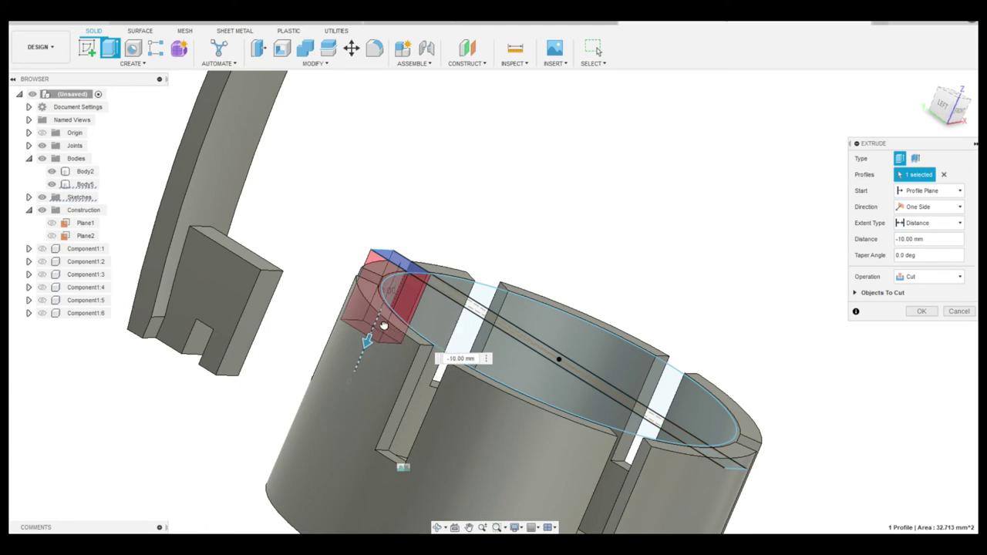
{"action": "left_click_drag", "start_coordinate": [390, 295], "coordinate": [364, 344]}
{"action": "middle_click_drag", "start_coordinate": [363, 344], "coordinate": [540, 278], "text": "shift"}
{"action": "scroll", "coordinate": [526, 231], "scroll_direction": "up", "scroll_amount": 3}
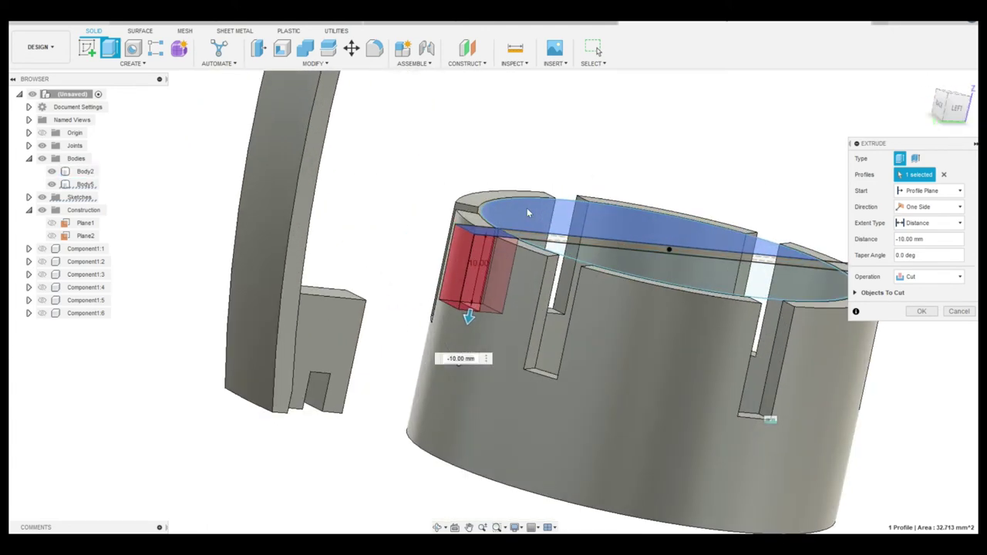
{"action": "left_click", "coordinate": [933, 313]}
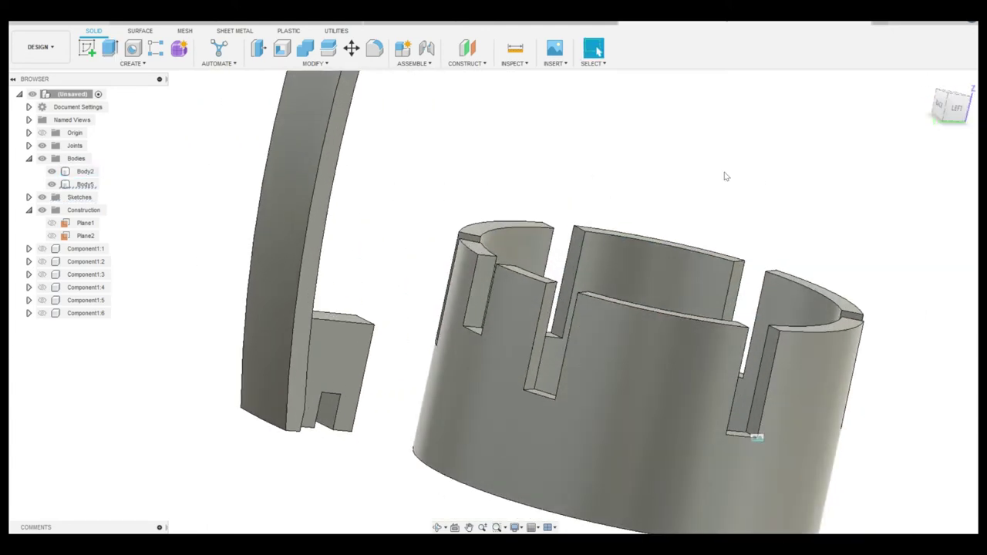
{"action": "middle_click_drag", "start_coordinate": [722, 173], "coordinate": [489, 297], "text": "shift"}
{"action": "left_click", "coordinate": [131, 63]}
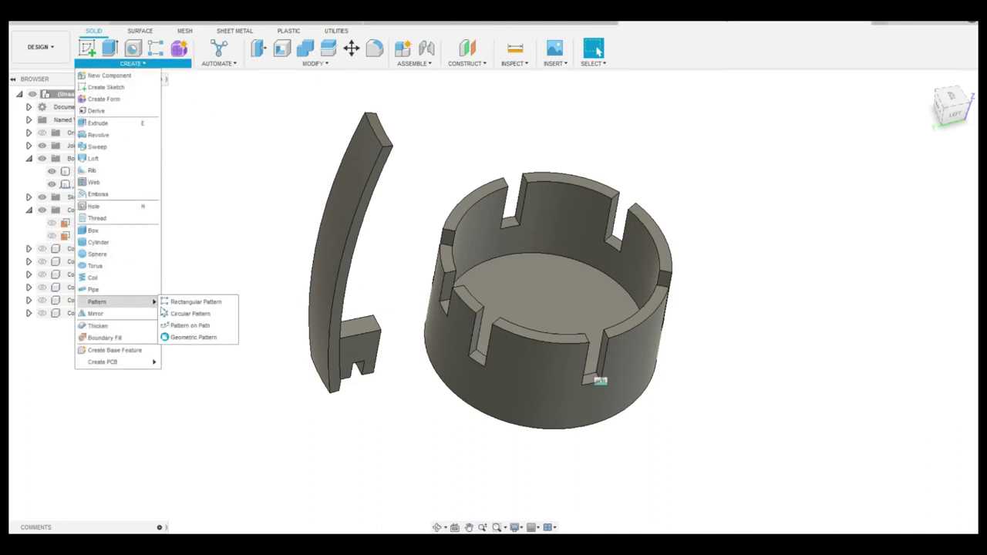
Circular-pattern the notch cut around the holder's centre axis.
{"action": "left_click", "coordinate": [193, 315]}
{"action": "scroll", "coordinate": [532, 262], "scroll_direction": "up", "scroll_amount": 3}
{"action": "left_click", "coordinate": [374, 312]}
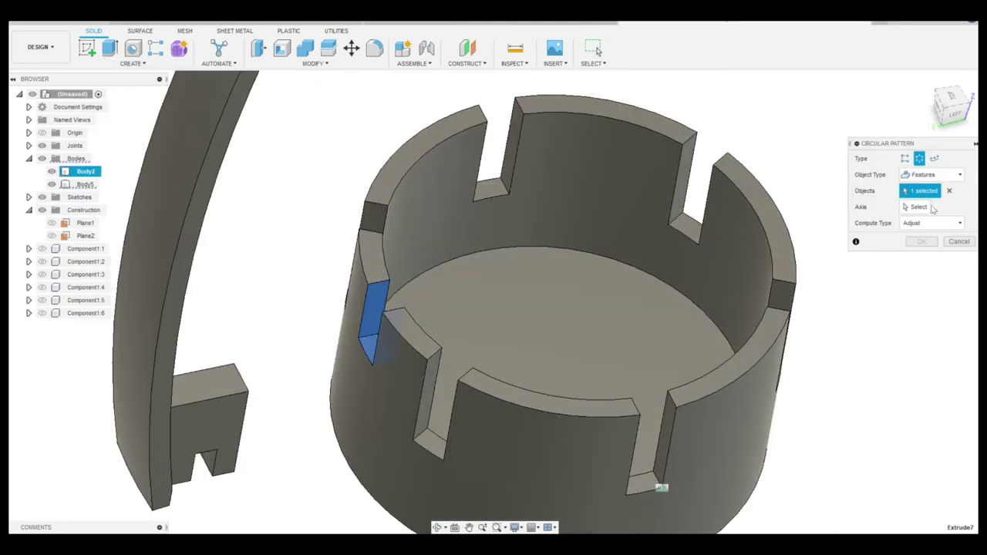
{"action": "left_click", "coordinate": [783, 254]}
{"action": "left_click", "coordinate": [922, 290]}
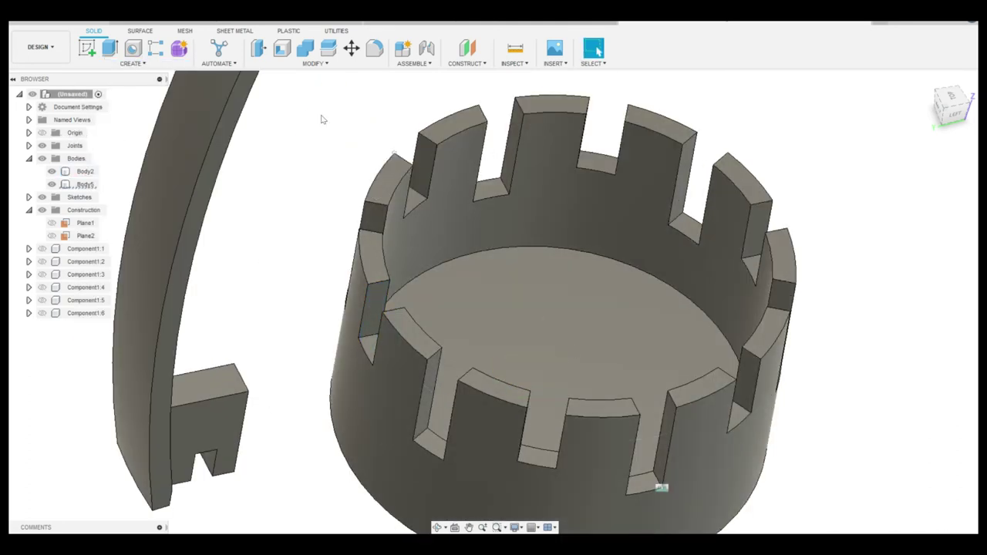
Turn the curved petal body into a new component.
{"action": "left_click", "coordinate": [403, 48]}
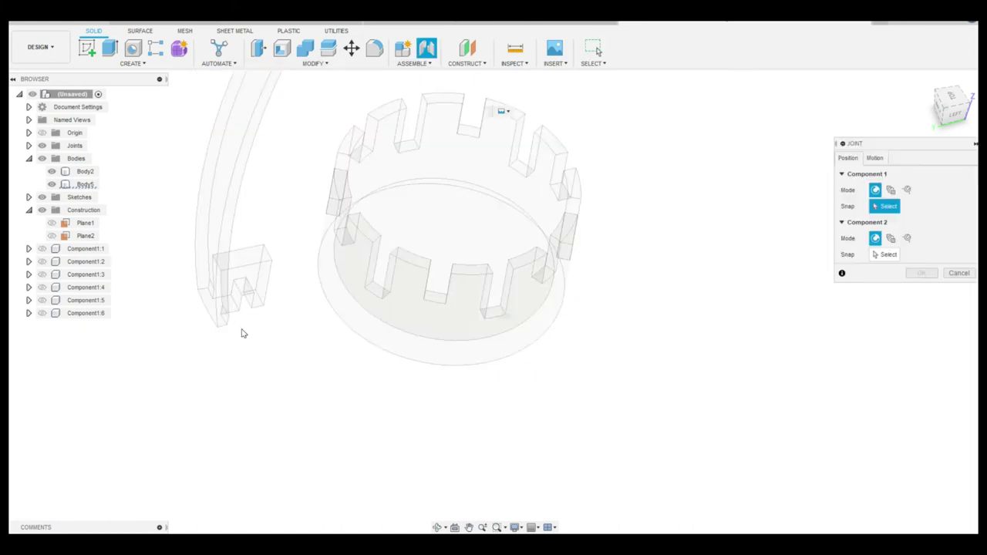
{"action": "left_click", "coordinate": [831, 229]}
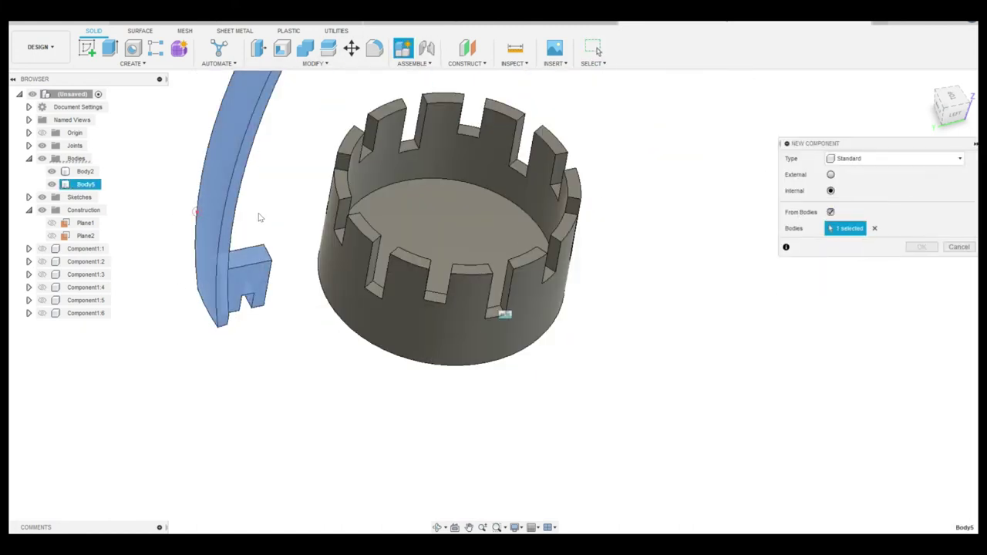
{"action": "left_click", "coordinate": [267, 220]}
{"action": "key", "text": "Return"}
Joint the petal's tab corner to a rim notch so it stands in the slot.
{"action": "key", "text": "j"}
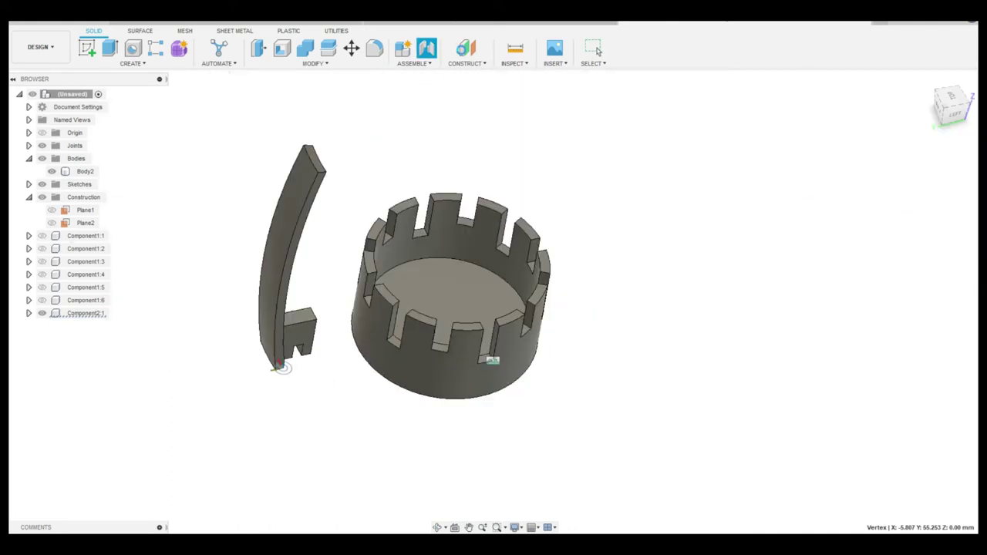
{"action": "left_click", "coordinate": [429, 49]}
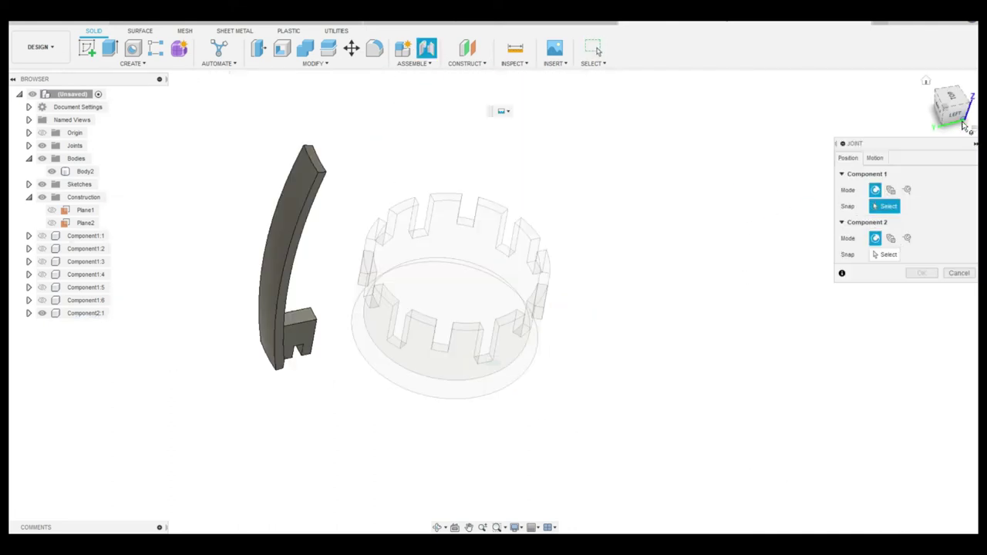
{"action": "left_click_drag", "start_coordinate": [964, 126], "coordinate": [950, 108]}
{"action": "scroll", "coordinate": [480, 240], "scroll_direction": "up", "scroll_amount": 5}
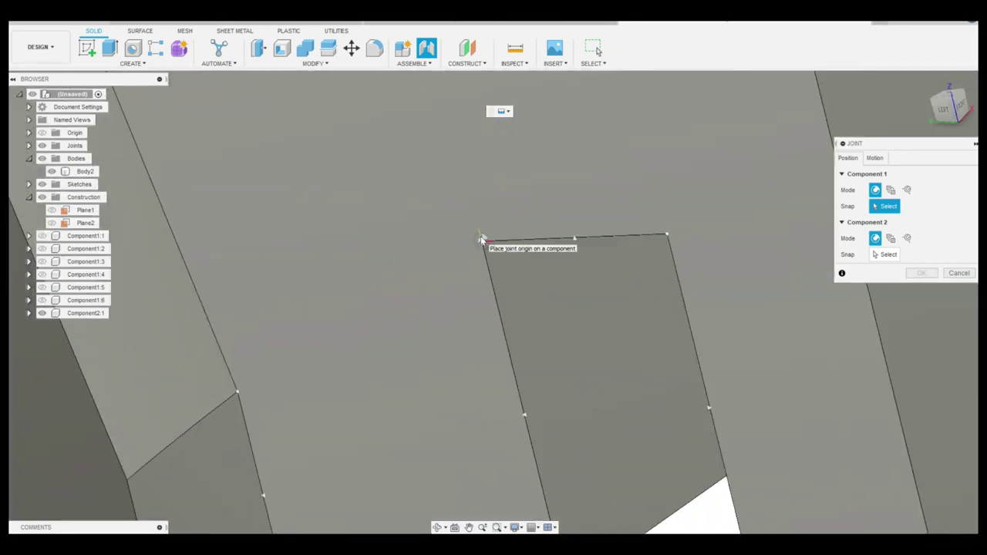
{"action": "left_click", "coordinate": [481, 240]}
{"action": "left_click_drag", "start_coordinate": [957, 110], "coordinate": [945, 116]}
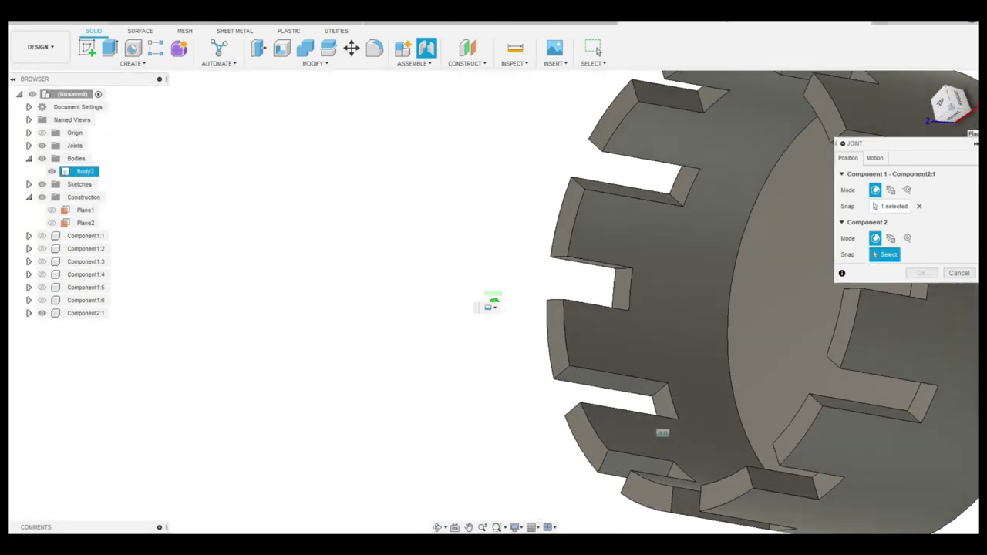
{"action": "scroll", "coordinate": [749, 114], "scroll_direction": "up", "scroll_amount": 5}
{"action": "left_click", "coordinate": [749, 114]}
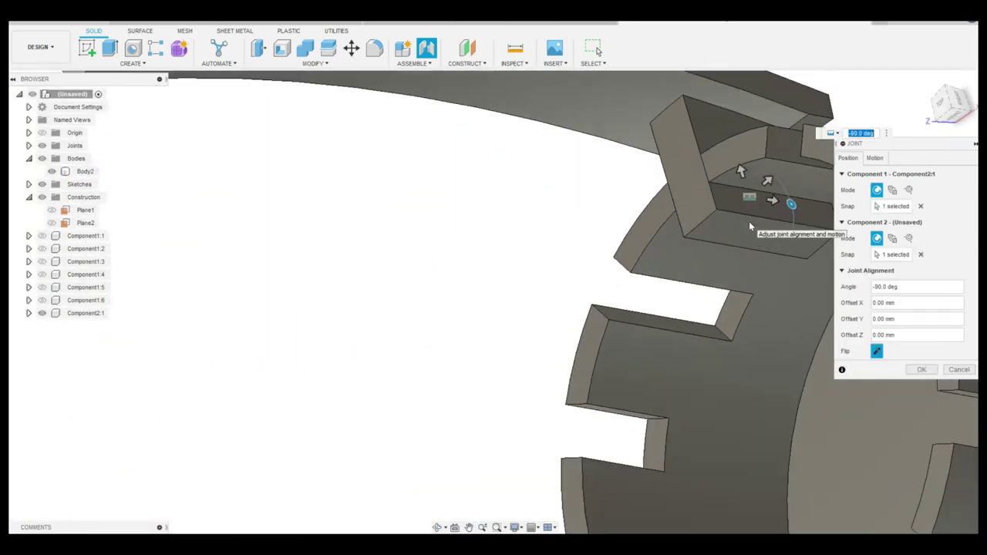
{"action": "left_click", "coordinate": [920, 369]}
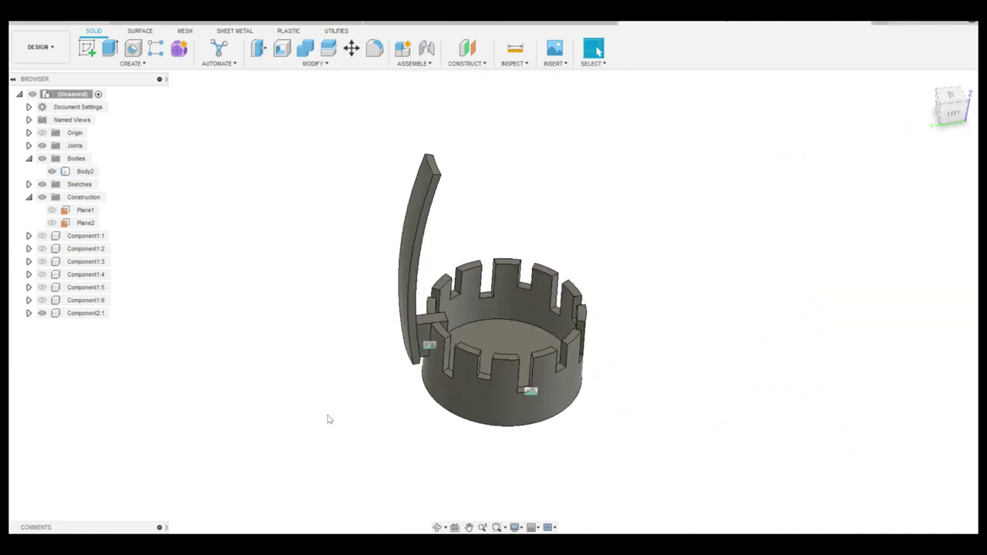
Circular-pattern Component2:1 as a component around the holder axis into six petals.
{"action": "left_click", "coordinate": [152, 63]}
{"action": "mouse_move", "coordinate": [97, 302]}
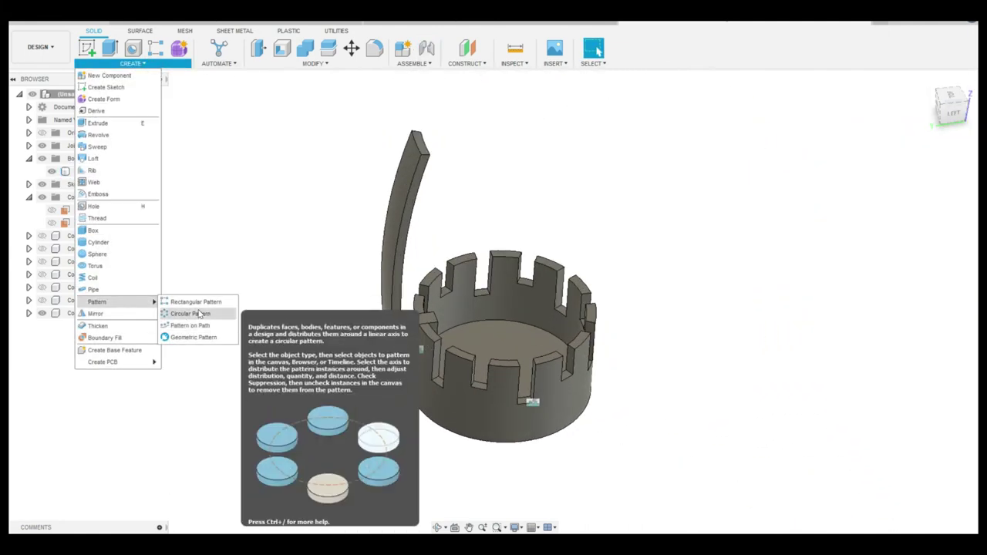
{"action": "left_click", "coordinate": [193, 313]}
{"action": "left_click", "coordinate": [930, 174]}
{"action": "left_click", "coordinate": [922, 224]}
{"action": "left_click", "coordinate": [407, 247]}
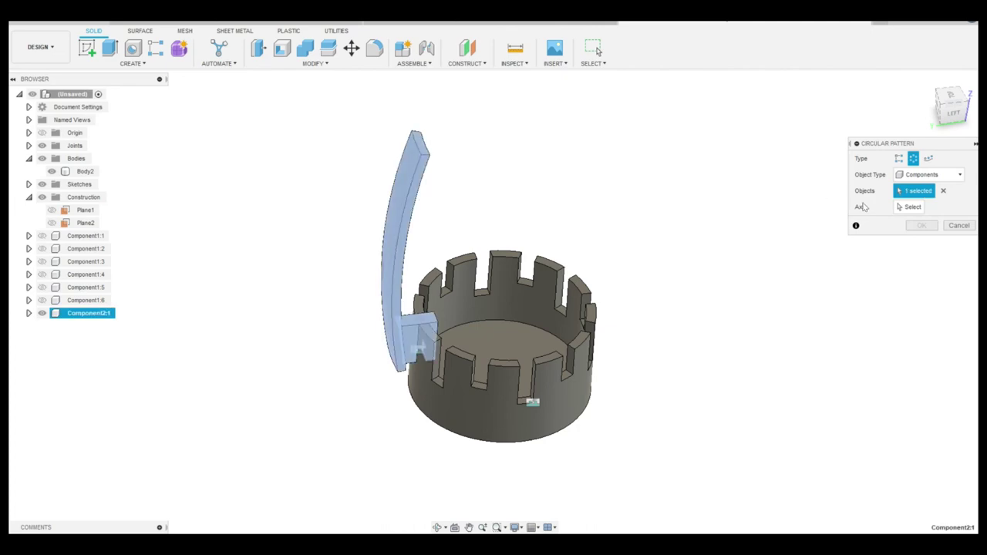
{"action": "left_click", "coordinate": [527, 328]}
{"action": "left_click", "coordinate": [922, 274]}
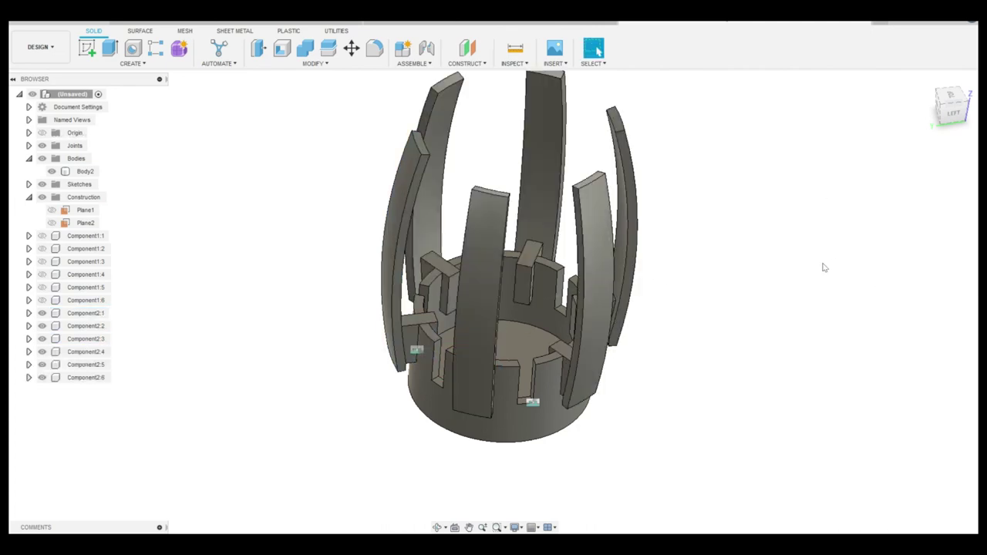
Orbit around the petals to the holder's underside and select its bottom face.
{"action": "left_click_drag", "start_coordinate": [943, 111], "coordinate": [559, 224]}
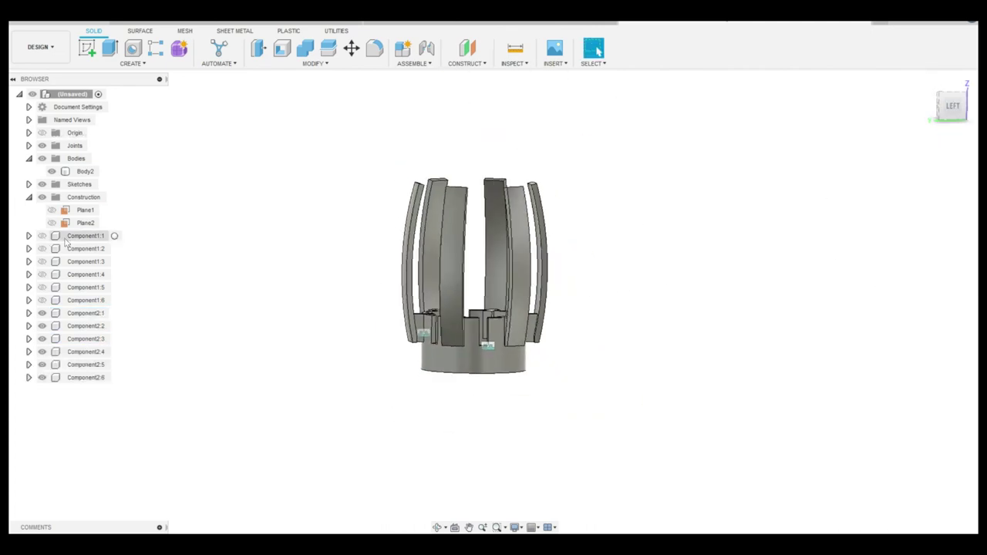
{"action": "left_click_drag", "start_coordinate": [948, 106], "coordinate": [937, 116]}
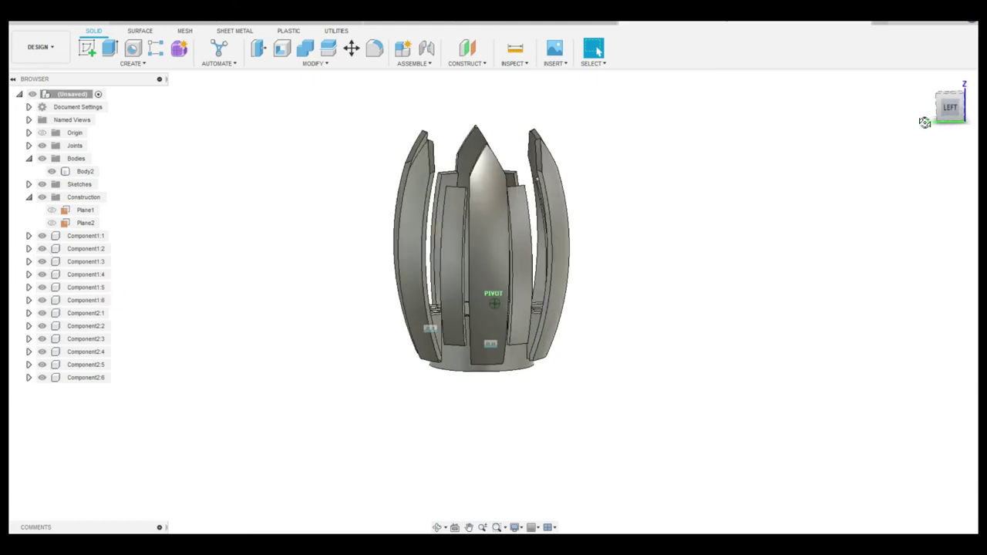
{"action": "middle_click_drag", "start_coordinate": [586, 254], "coordinate": [619, 308], "text": "shift"}
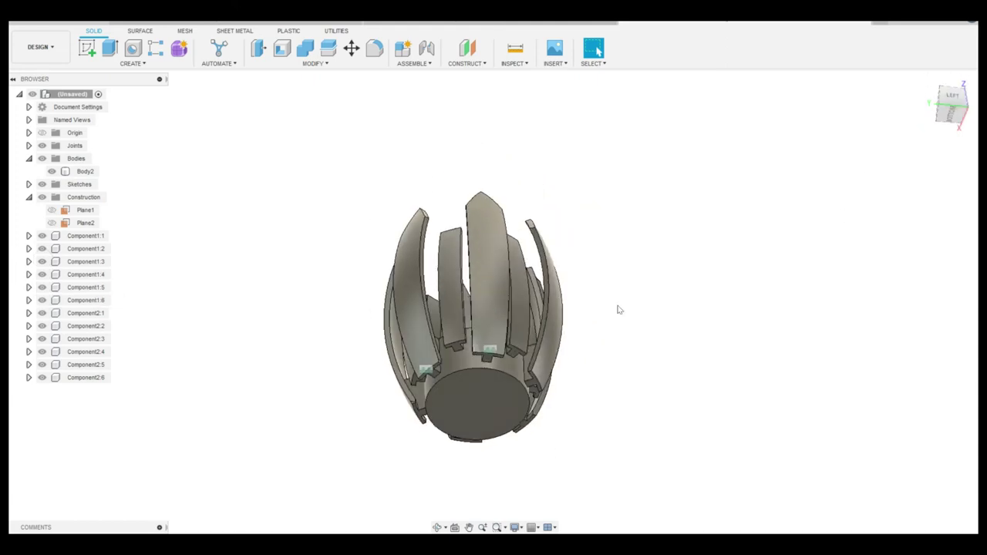
{"action": "left_click", "coordinate": [479, 402]}
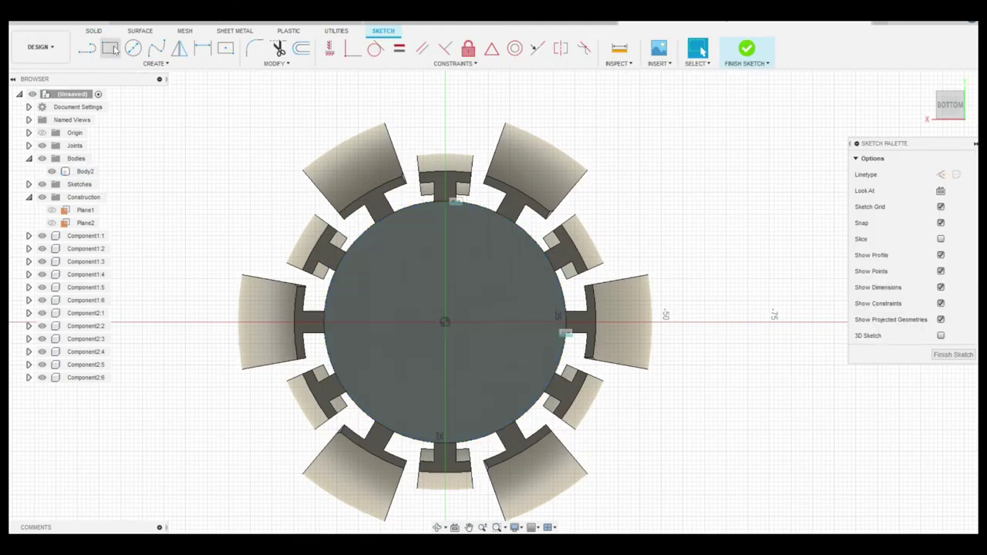
Cut a 20 mm circle 18 mm deep into the holder's base.
{"action": "type", "text": "c"}
{"action": "type", "text": "20"}
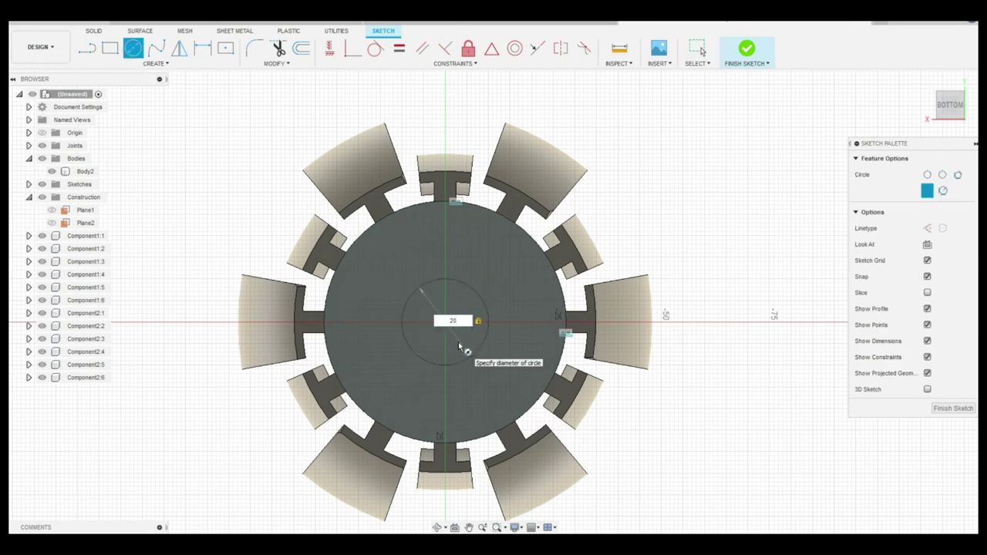
{"action": "key", "text": "Return"}
{"action": "key", "text": "e"}
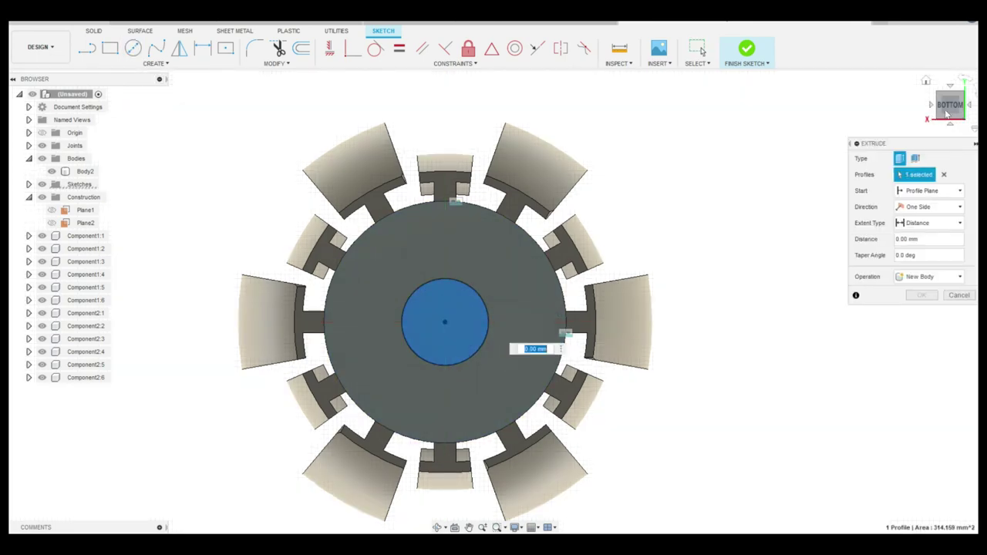
{"action": "left_click_drag", "start_coordinate": [451, 309], "coordinate": [463, 235]}
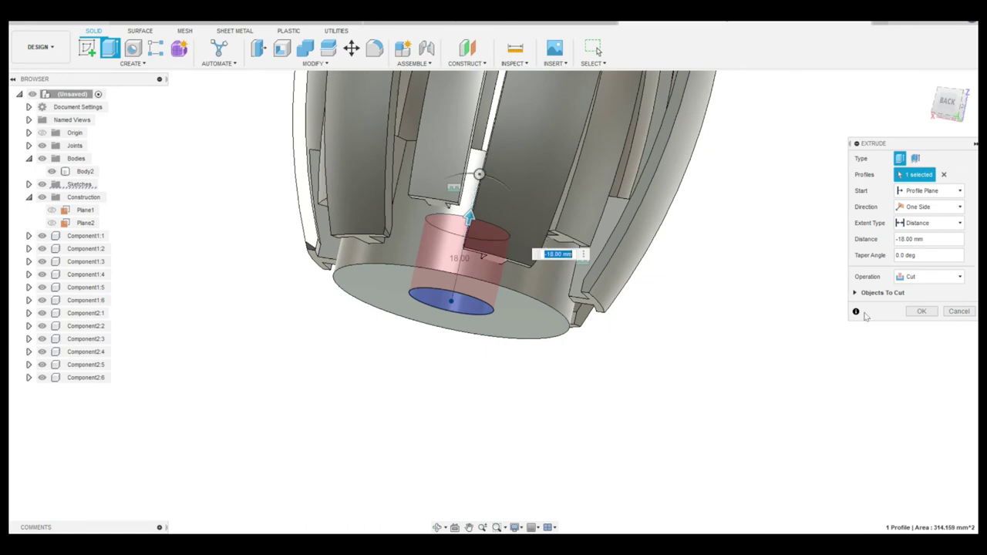
{"action": "left_click", "coordinate": [922, 310]}
{"action": "middle_click_drag", "start_coordinate": [509, 309], "coordinate": [482, 290], "text": "shift"}
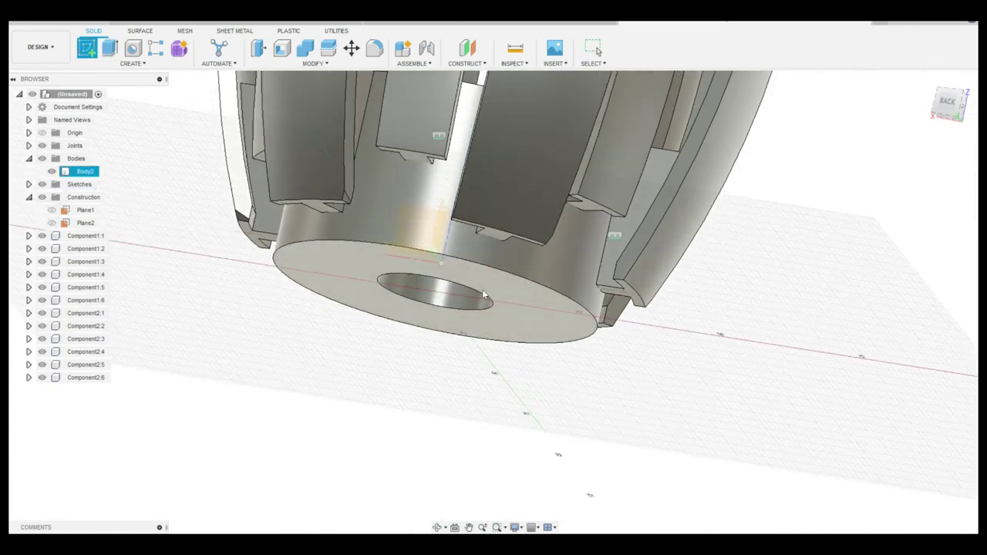
Sketch a 28 mm circle around the hole and extrude the ring as a joined collar.
{"action": "key", "text": "c"}
{"action": "left_click", "coordinate": [484, 294]}
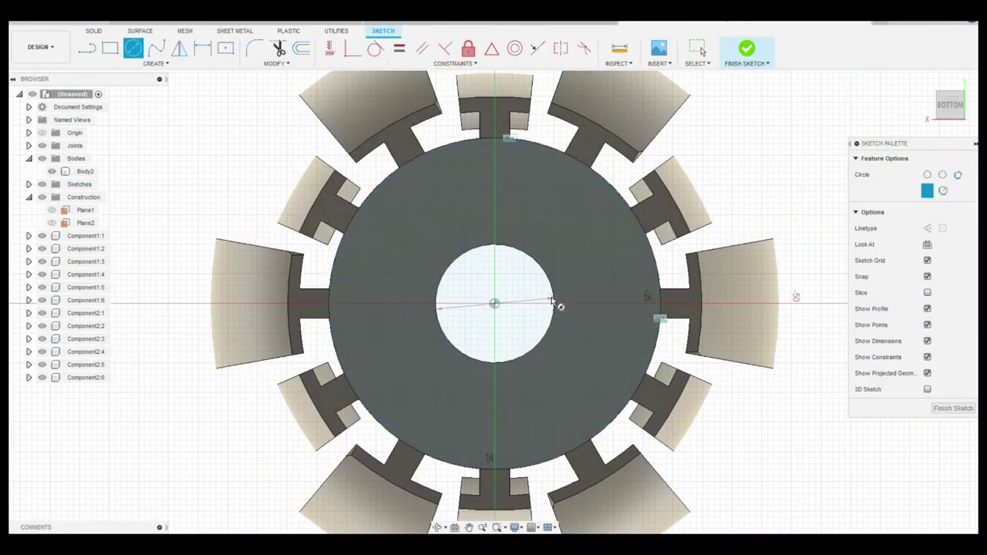
{"action": "left_click", "coordinate": [495, 305]}
{"action": "middle_click_drag", "start_coordinate": [583, 246], "coordinate": [493, 308], "text": "shift"}
{"action": "key", "text": "e"}
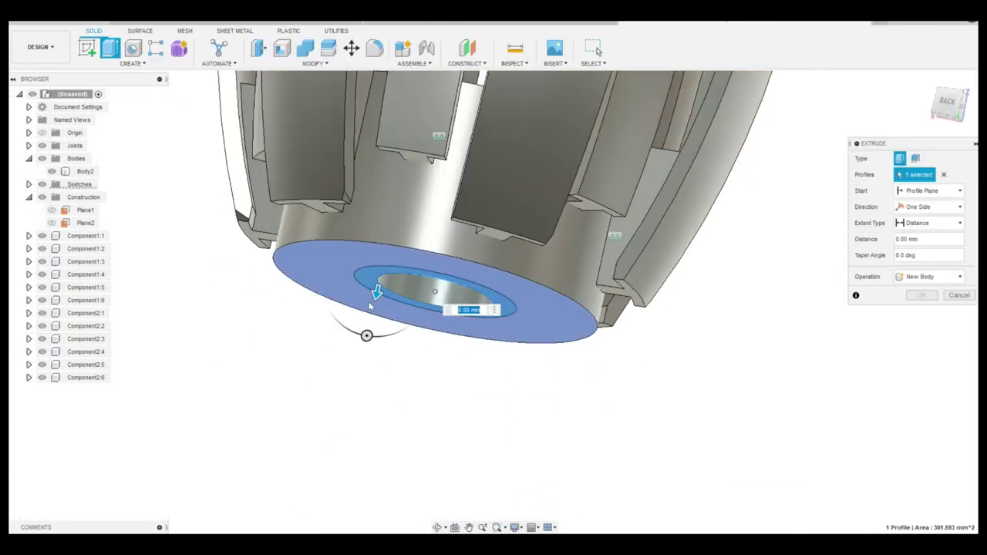
{"action": "left_click", "coordinate": [375, 289]}
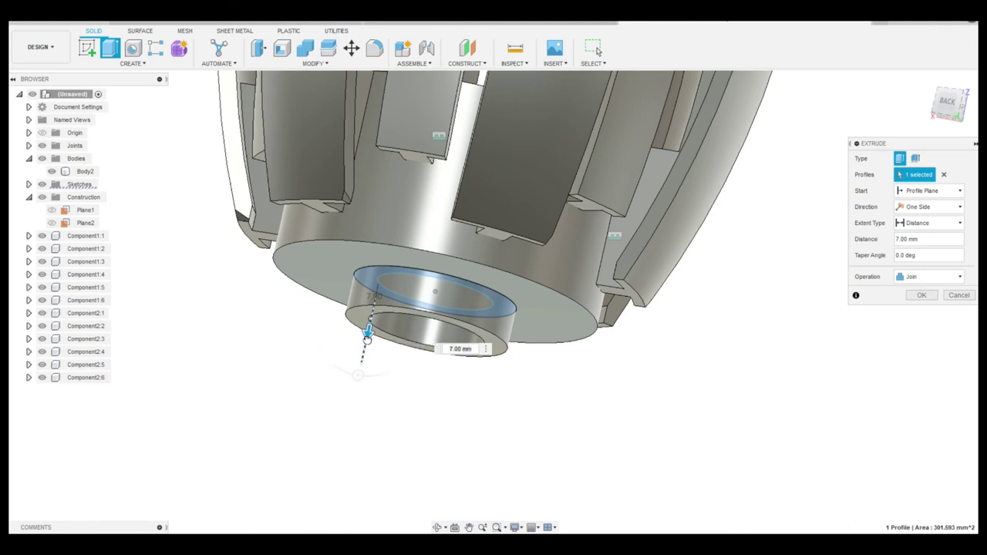
{"action": "left_click_drag", "start_coordinate": [368, 333], "coordinate": [364, 349]}
{"action": "left_click", "coordinate": [921, 295]}
Create an offset construction plane from the XZ plane.
{"action": "middle_click_drag", "start_coordinate": [771, 347], "coordinate": [617, 324], "text": "shift"}
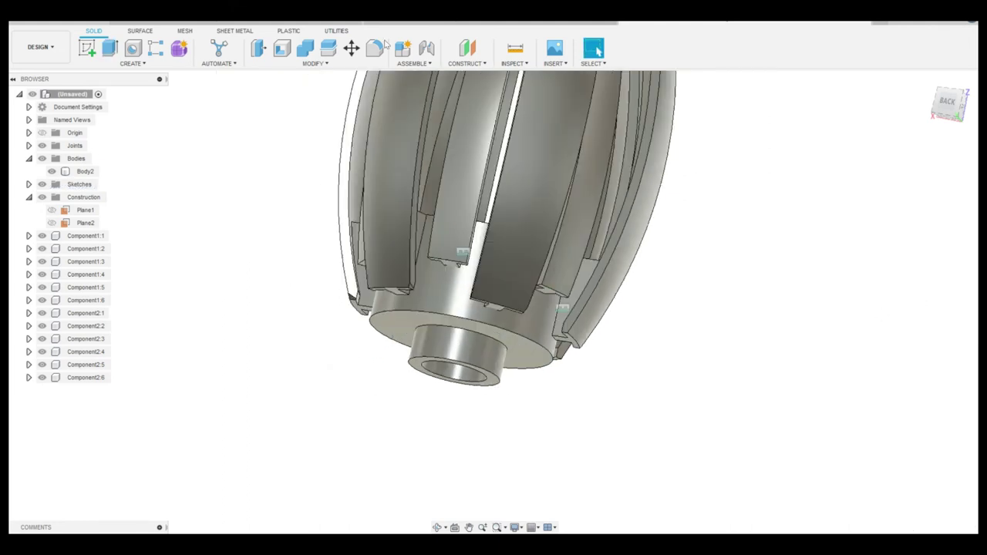
{"action": "left_click", "coordinate": [468, 48]}
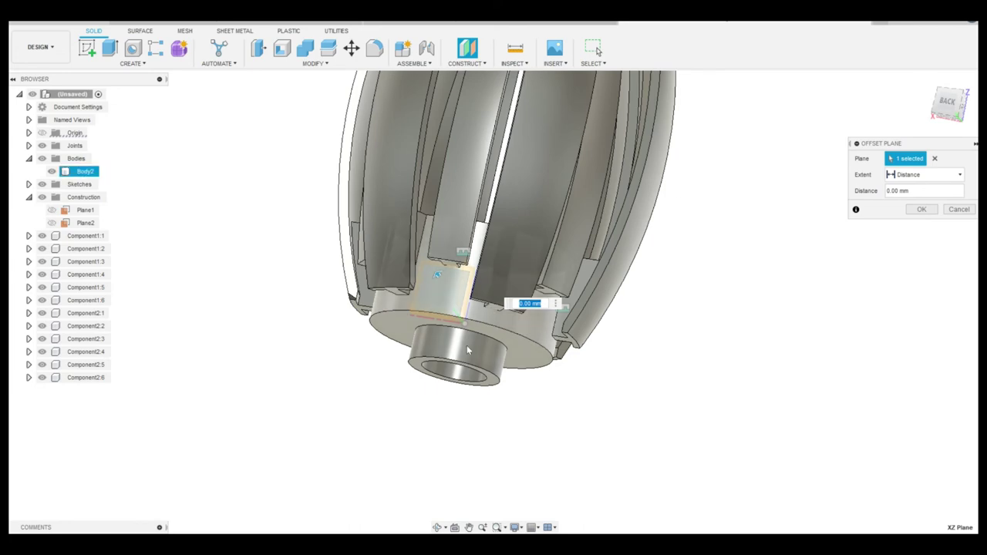
{"action": "left_click", "coordinate": [451, 282]}
{"action": "key", "text": "Return"}
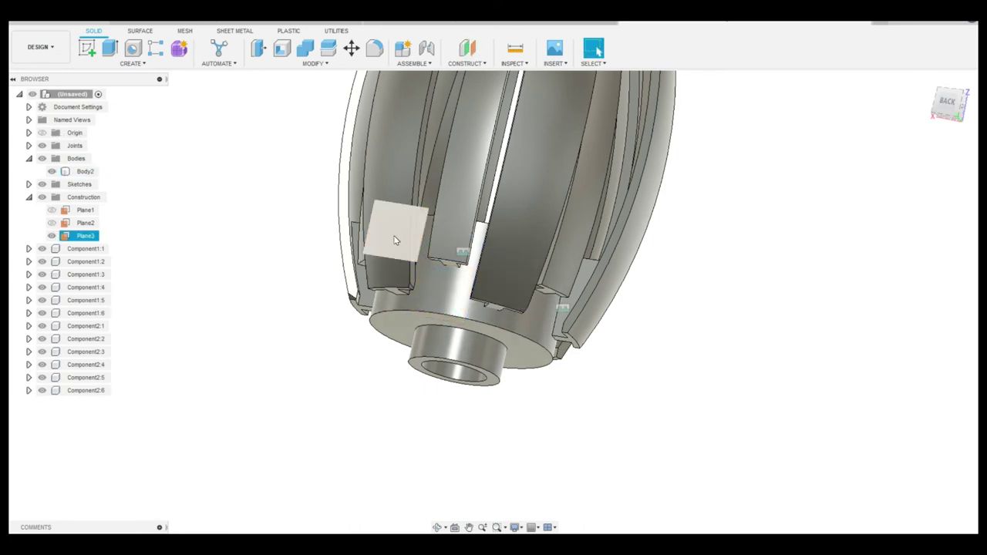
Sketch a 10 mm centre rectangle and a circle, both centred on the origin.
{"action": "left_click", "coordinate": [87, 48]}
{"action": "scroll", "coordinate": [523, 328], "scroll_direction": "up", "scroll_amount": 5}
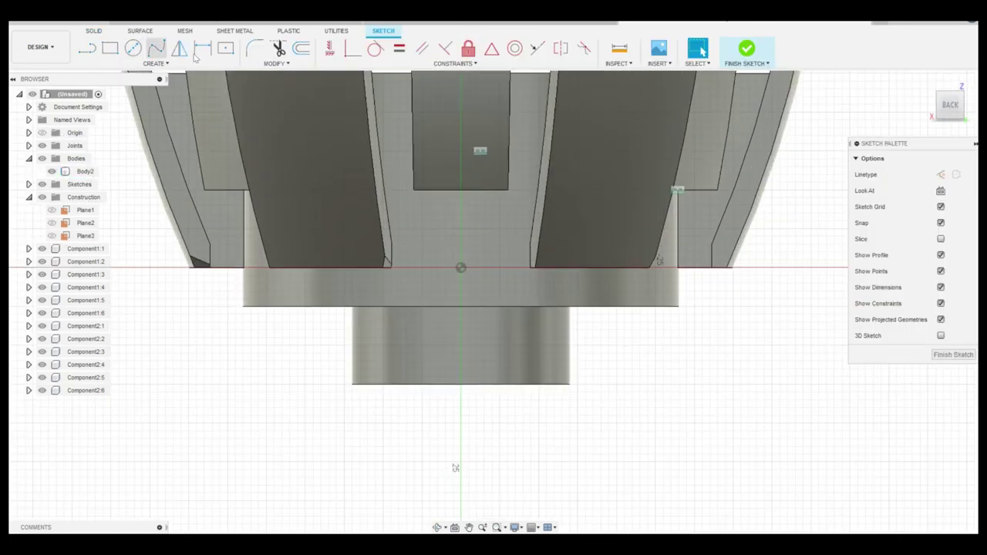
{"action": "key", "text": "r"}
{"action": "left_click", "coordinate": [460, 345]}
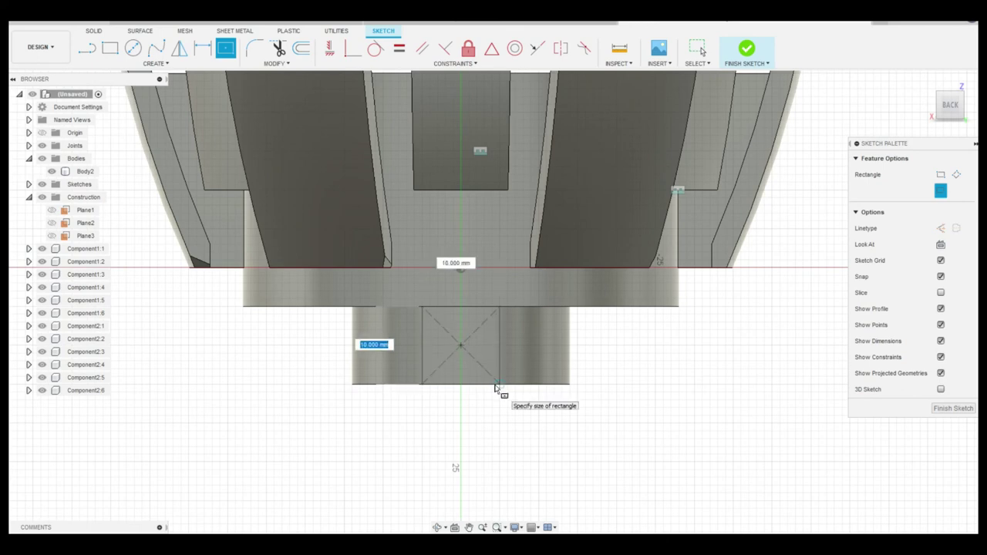
{"action": "key", "text": "c"}
{"action": "left_click", "coordinate": [461, 346]}
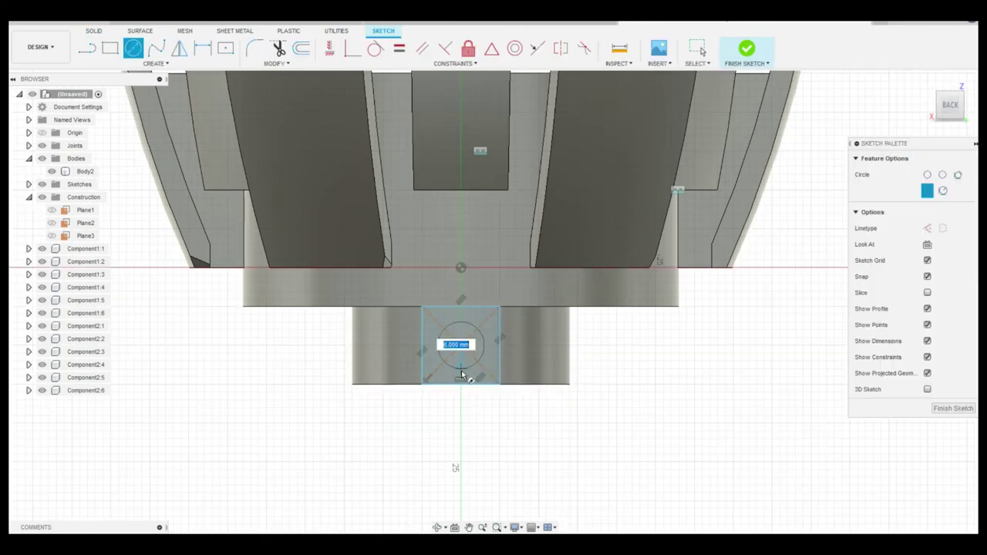
{"action": "key", "text": "e"}
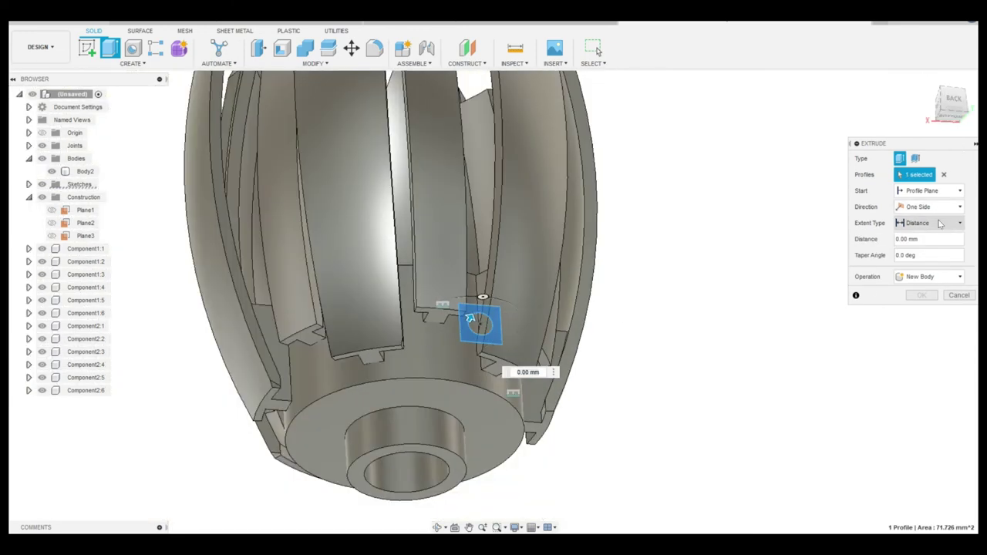
Extrude the square two-sided to the hub's hole face and 41 mm outward, joined.
{"action": "left_click", "coordinate": [940, 223]}
{"action": "left_click", "coordinate": [918, 239]}
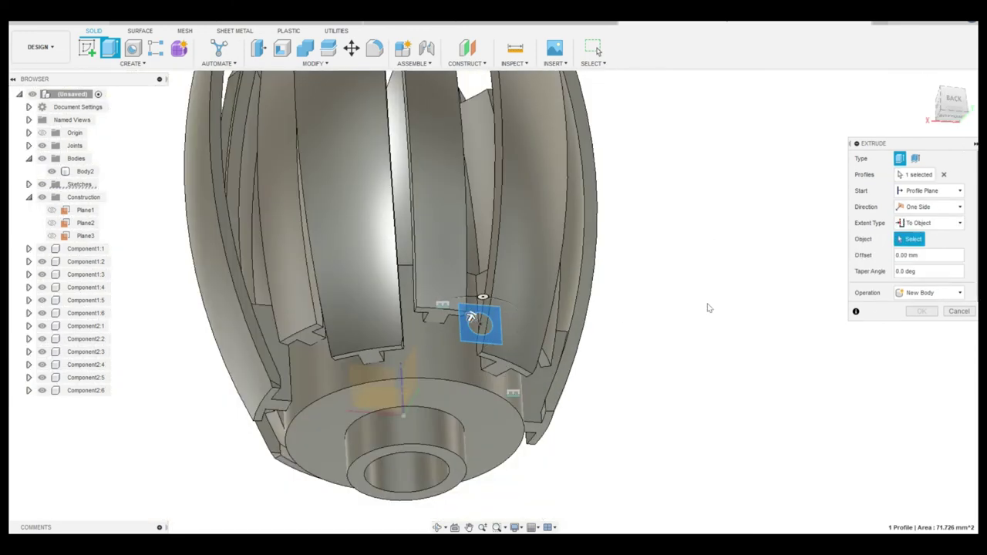
{"action": "left_click", "coordinate": [405, 430]}
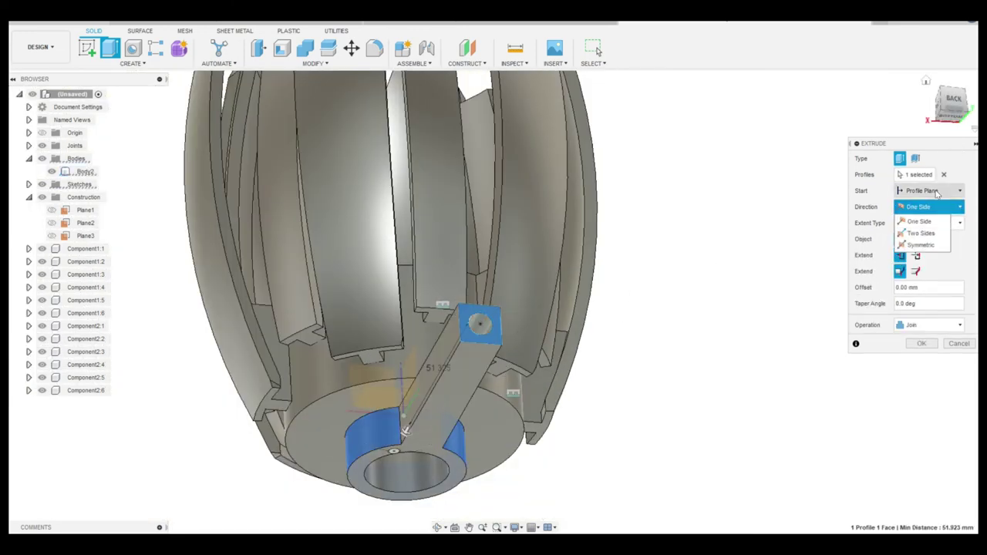
{"action": "left_click", "coordinate": [921, 233]}
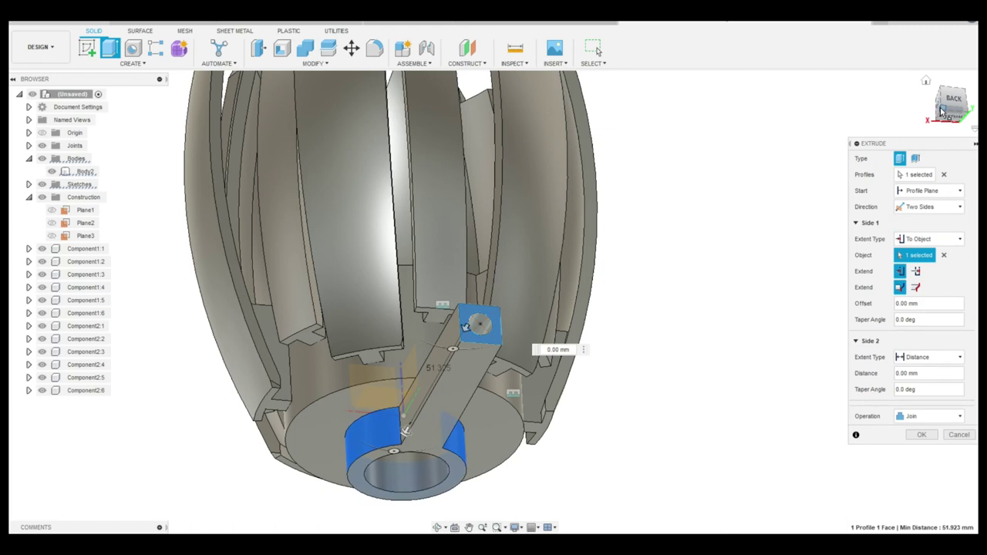
{"action": "left_click", "coordinate": [940, 107]}
{"action": "left_click_drag", "start_coordinate": [482, 324], "coordinate": [307, 327]}
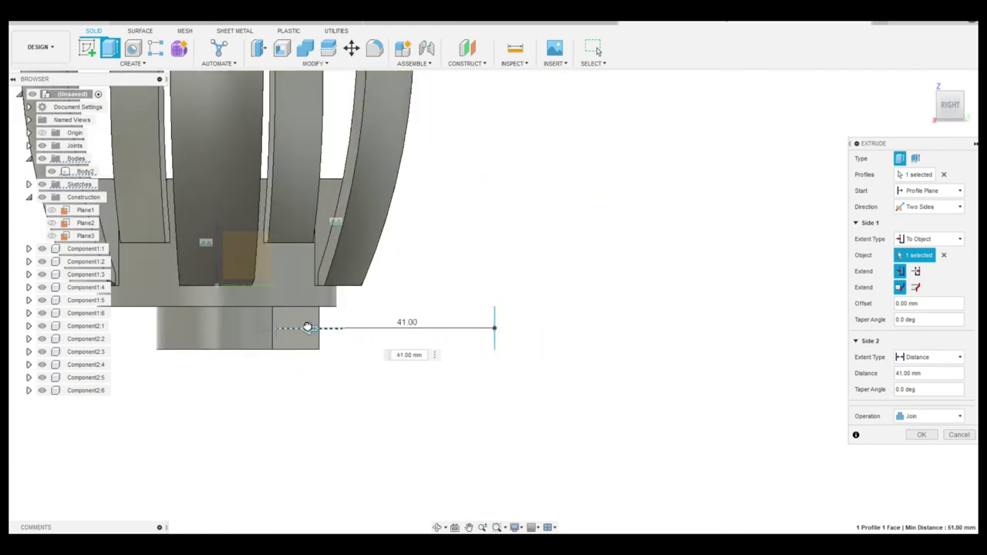
{"action": "left_click", "coordinate": [909, 433]}
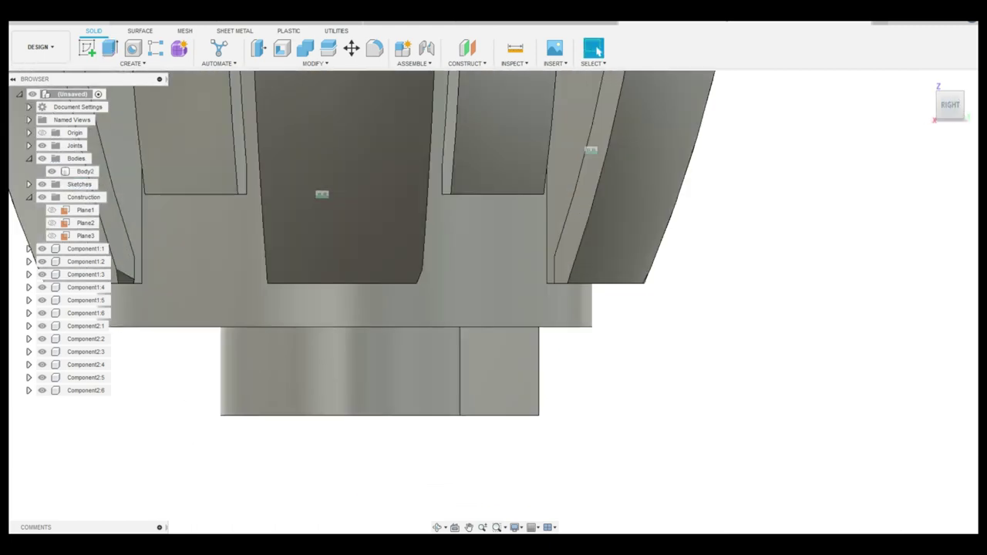
{"action": "middle_click_drag", "start_coordinate": [494, 303], "coordinate": [373, 120], "text": "shift"}
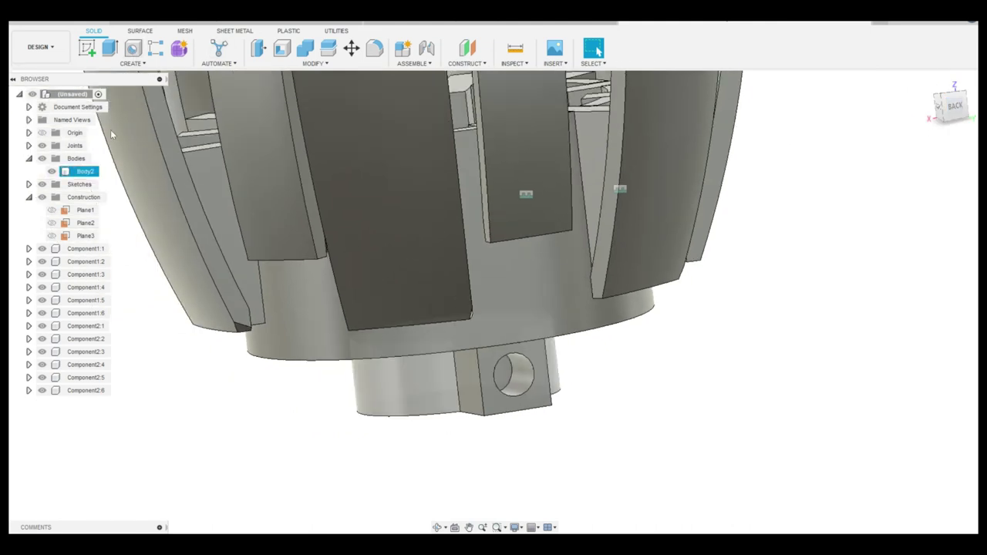
{"action": "left_click", "coordinate": [110, 48]}
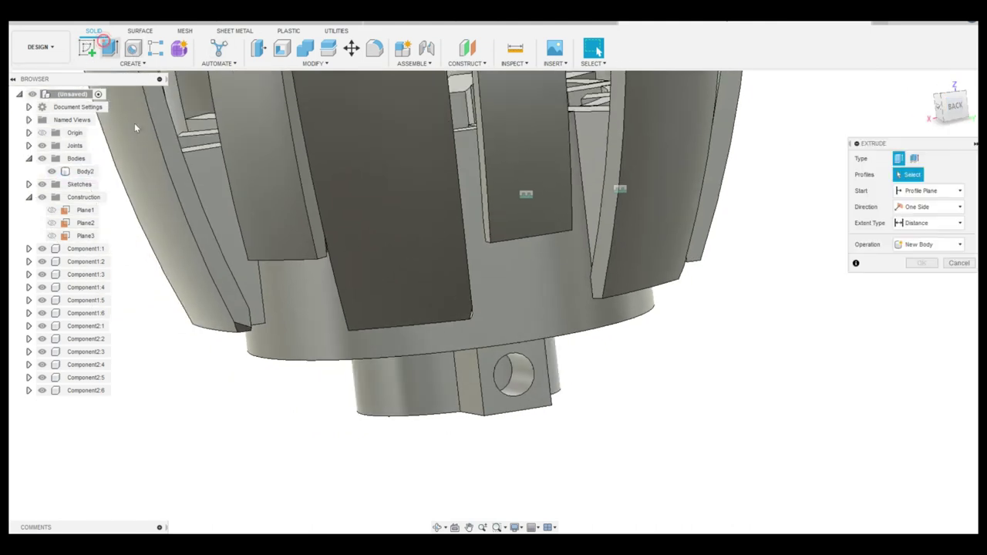
Show Sketch11 and cut its circle as a hole through the tab.
{"action": "left_click", "coordinate": [29, 185]}
{"action": "left_click", "coordinate": [52, 325]}
{"action": "left_click", "coordinate": [630, 395]}
{"action": "left_click_drag", "start_coordinate": [630, 395], "coordinate": [466, 368]}
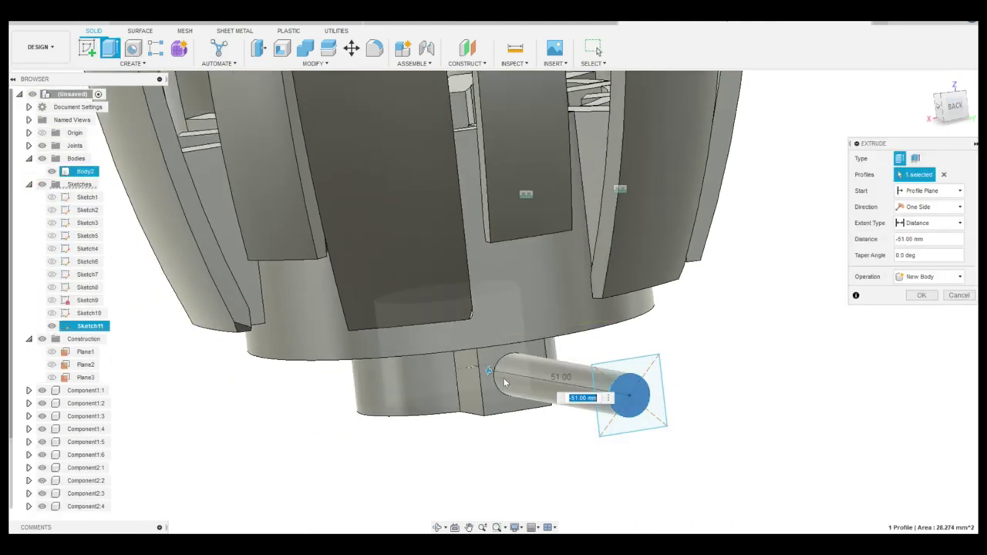
{"action": "left_click", "coordinate": [922, 311]}
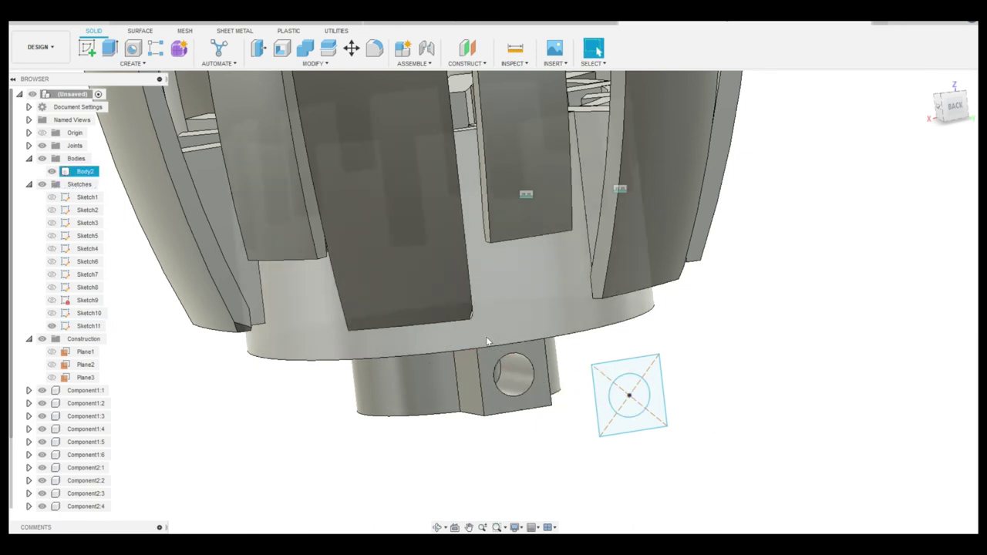
Add a modeled ISO Metric M6x1 thread to the hole's inner face.
{"action": "left_click", "coordinate": [131, 63]}
{"action": "left_click", "coordinate": [96, 219]}
{"action": "left_click", "coordinate": [520, 375]}
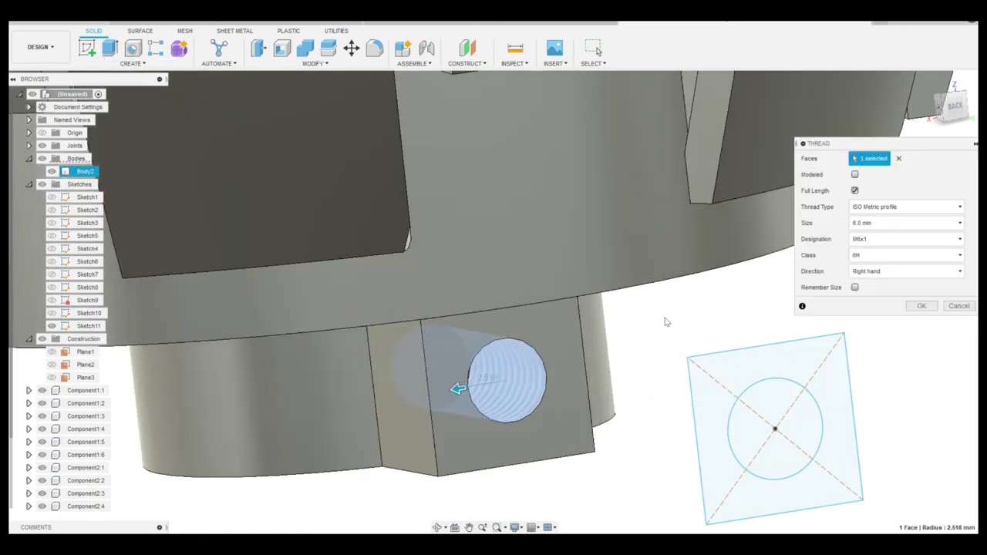
{"action": "left_click", "coordinate": [855, 175]}
{"action": "left_click", "coordinate": [922, 305]}
{"action": "scroll", "coordinate": [521, 399], "scroll_direction": "down", "scroll_amount": 5}
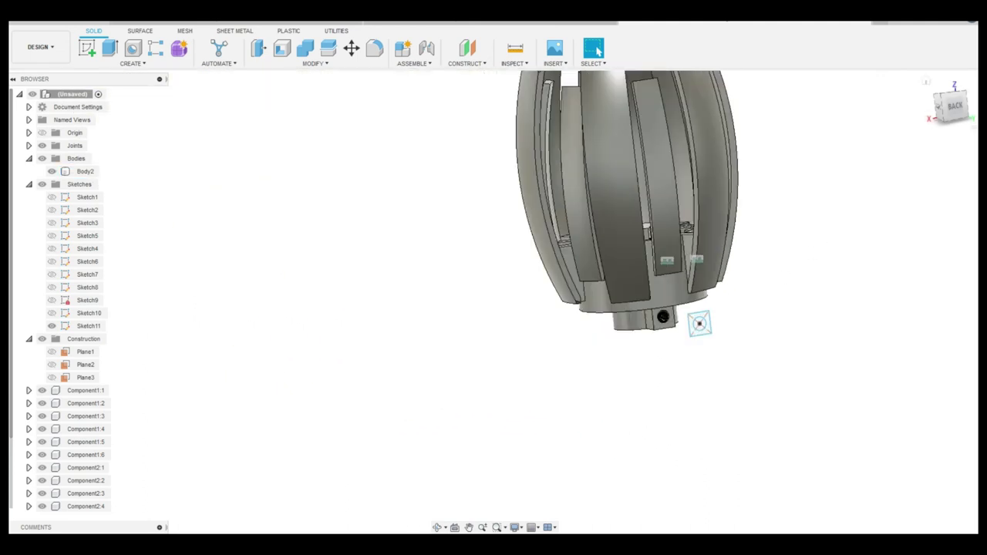
{"action": "left_click", "coordinate": [955, 114]}
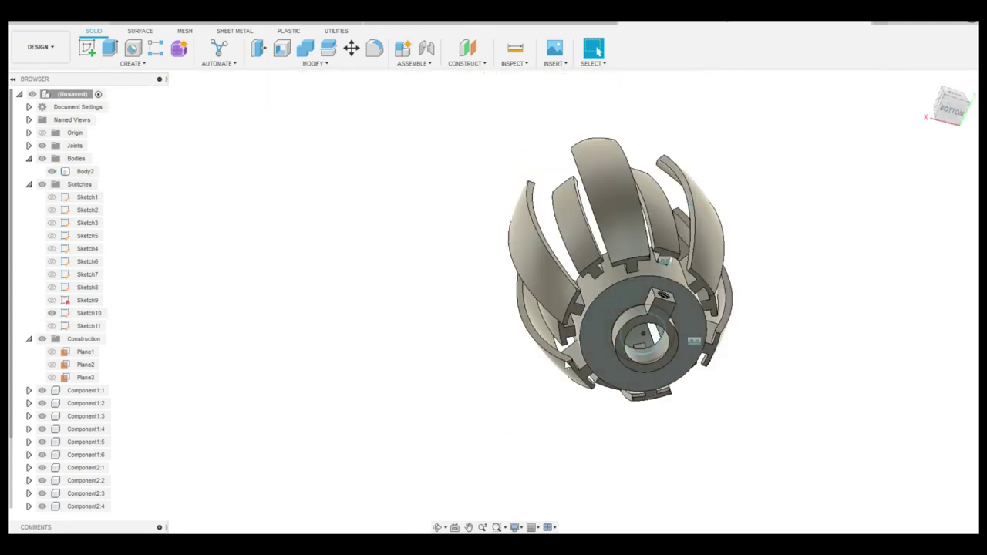
Extrude the Sketch10 base circle about 210 mm downward as a joined stand rod.
{"action": "key", "text": "e"}
{"action": "scroll", "coordinate": [590, 275], "scroll_direction": "down", "scroll_amount": 3}
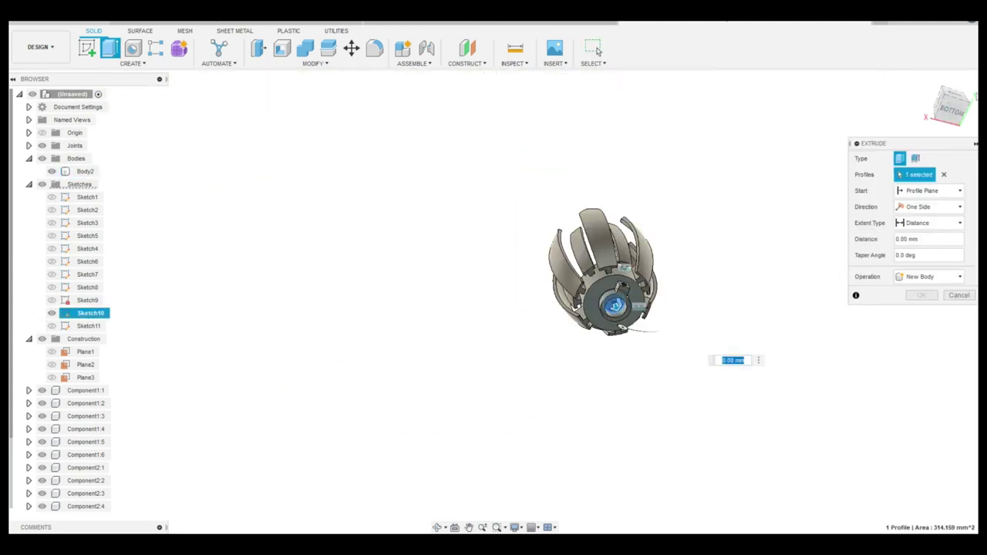
{"action": "left_click", "coordinate": [960, 128]}
{"action": "left_click_drag", "start_coordinate": [601, 386], "coordinate": [600, 500]}
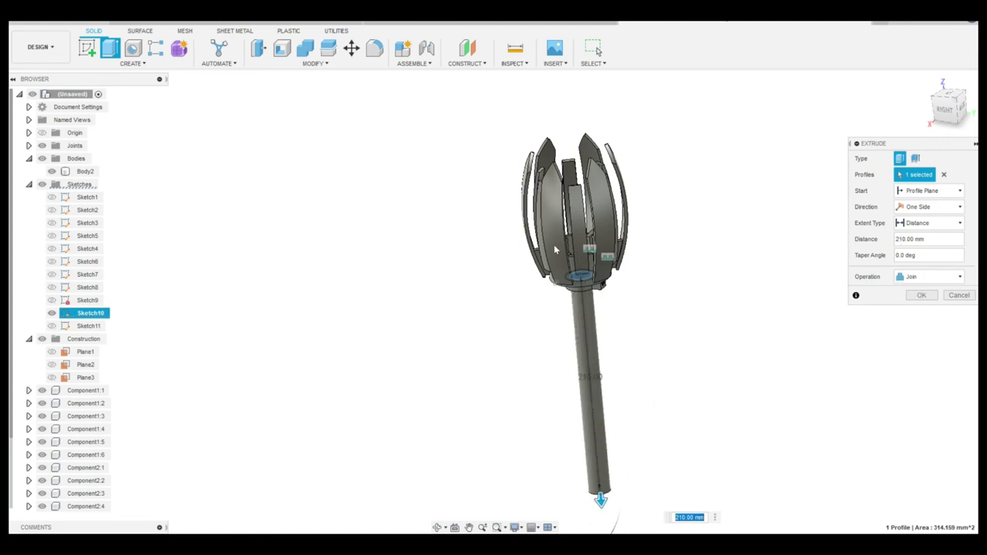
{"action": "scroll", "coordinate": [579, 324], "scroll_direction": "down", "scroll_amount": 3}
{"action": "scroll", "coordinate": [574, 323], "scroll_direction": "up", "scroll_amount": 3}
{"action": "left_click_drag", "start_coordinate": [573, 399], "coordinate": [580, 500]}
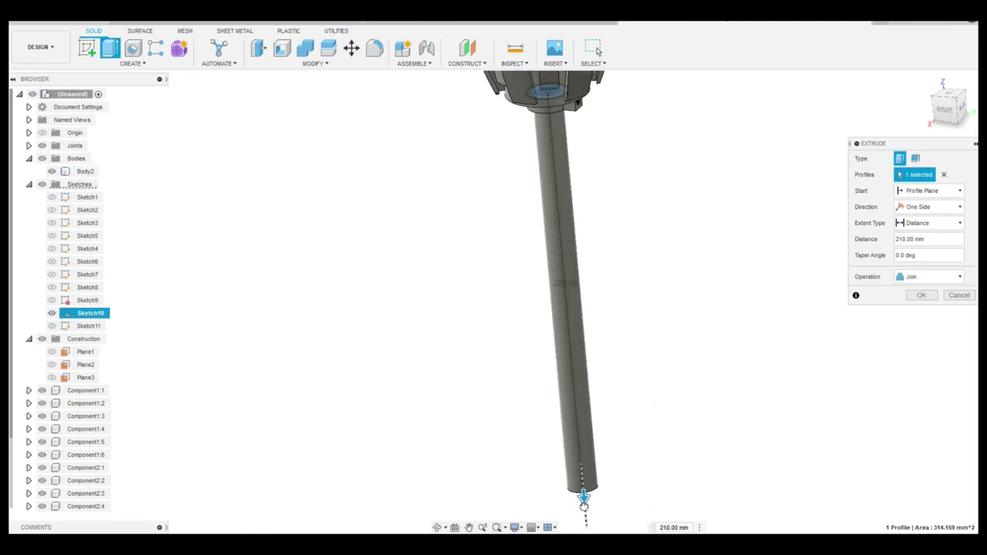
{"action": "scroll", "coordinate": [580, 500], "scroll_direction": "down", "scroll_amount": 3}
{"action": "left_click", "coordinate": [921, 297]}
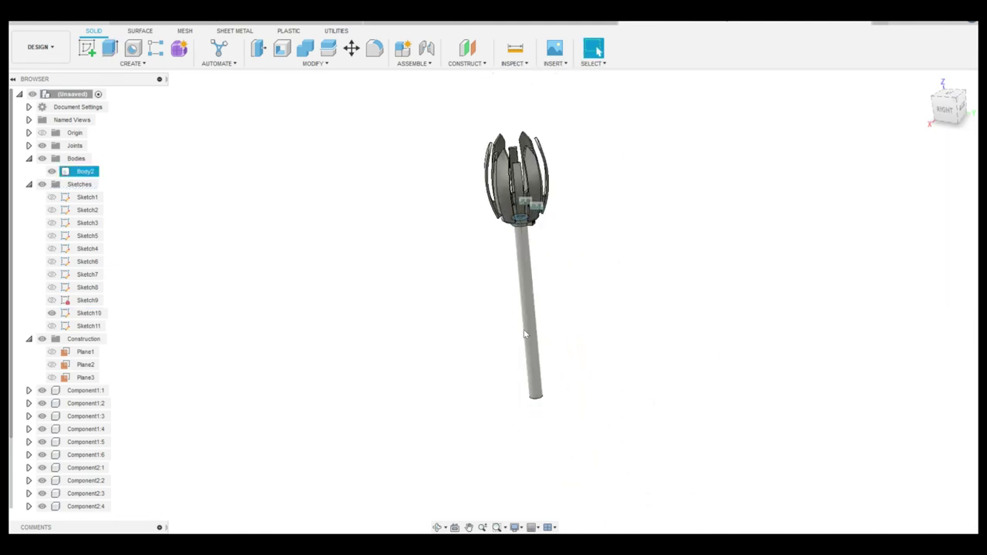
{"action": "scroll", "coordinate": [570, 146], "scroll_direction": "up", "scroll_amount": 3}
{"action": "scroll", "coordinate": [458, 386], "scroll_direction": "up", "scroll_amount": 3}
{"action": "scroll", "coordinate": [442, 222], "scroll_direction": "down", "scroll_amount": 1}
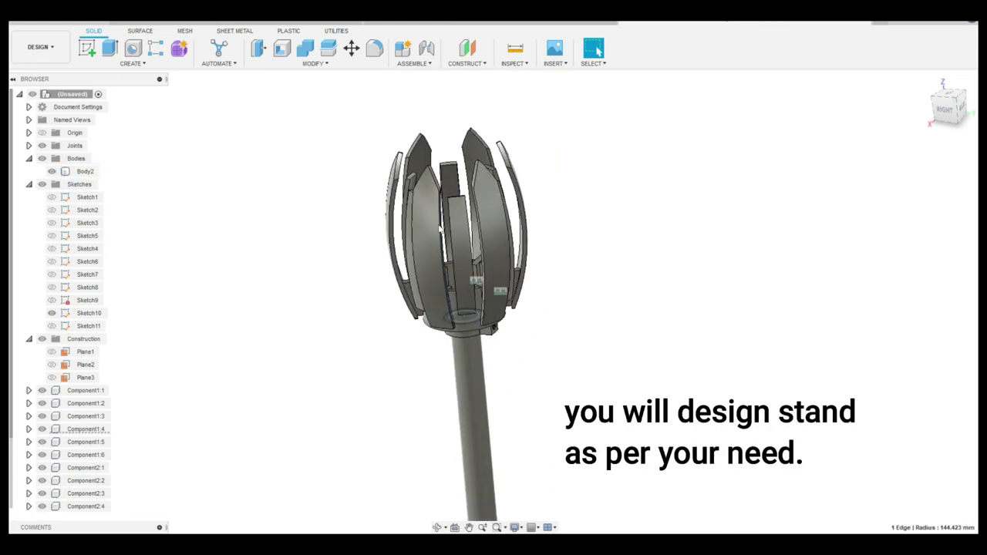
Apply a light grey appearance to the lamp body and view it from above.
{"action": "scroll", "coordinate": [566, 235], "scroll_direction": "down", "scroll_amount": 2}
{"action": "mouse_move", "coordinate": [494, 303]}
{"action": "middle_mouse_down", "text": "shift"}
{"action": "mouse_move", "coordinate": [510, 309]}
{"action": "mouse_move", "coordinate": [666, 229]}
{"action": "mouse_move", "coordinate": [530, 342]}
{"action": "middle_mouse_up", "text": "shift"}
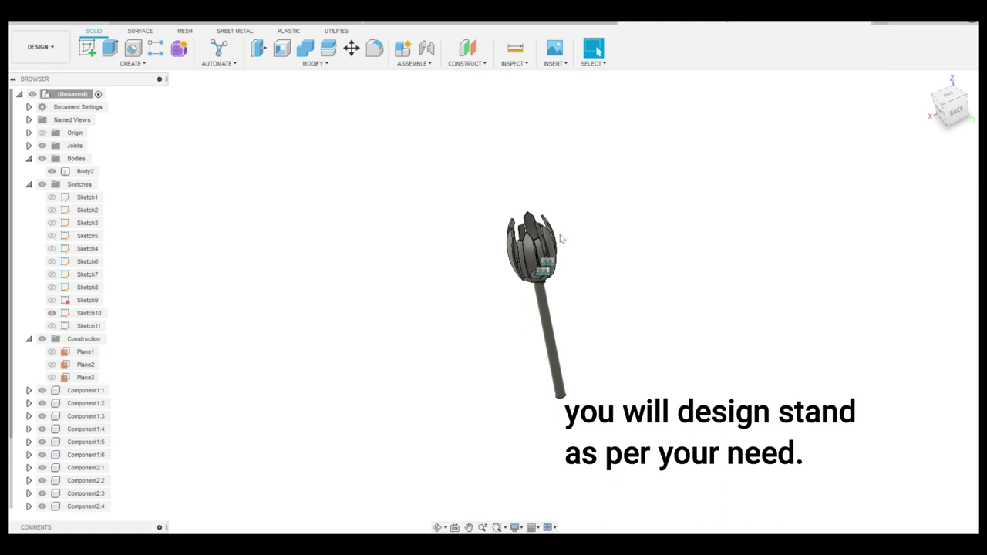
{"action": "scroll", "coordinate": [561, 239], "scroll_direction": "up", "scroll_amount": 2}
{"action": "scroll", "coordinate": [498, 221], "scroll_direction": "up", "scroll_amount": 3}
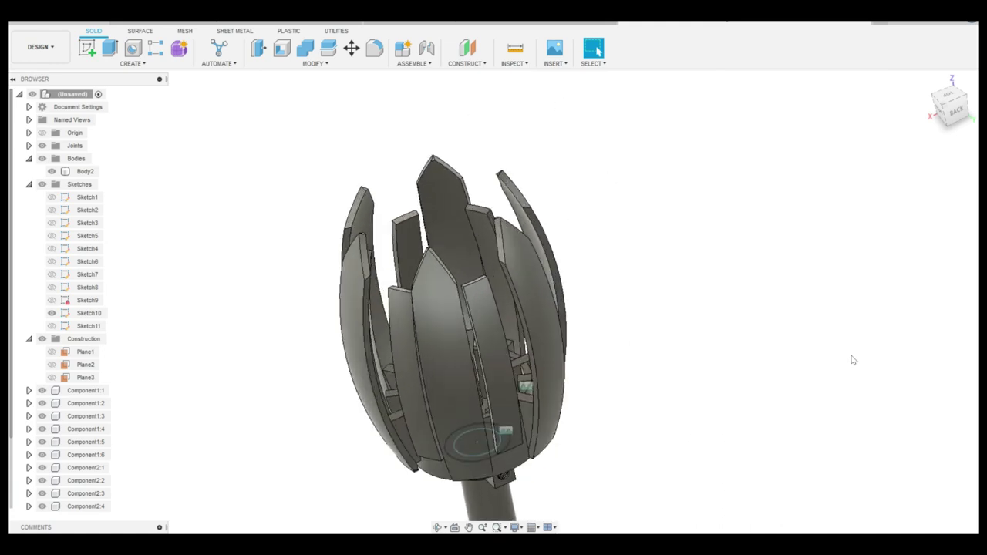
{"action": "key", "text": "a"}
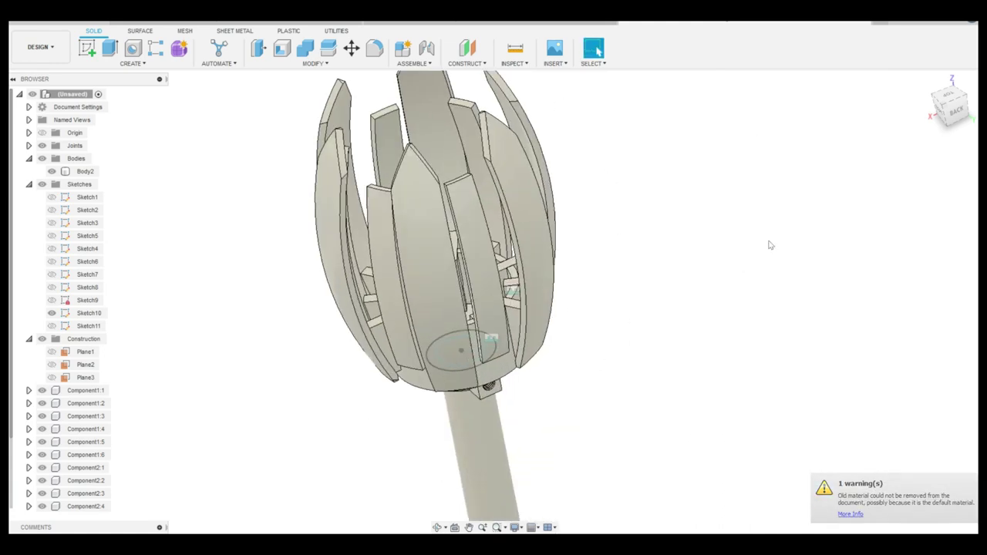
{"action": "middle_click_drag", "start_coordinate": [769, 245], "coordinate": [493, 305], "text": "shift"}
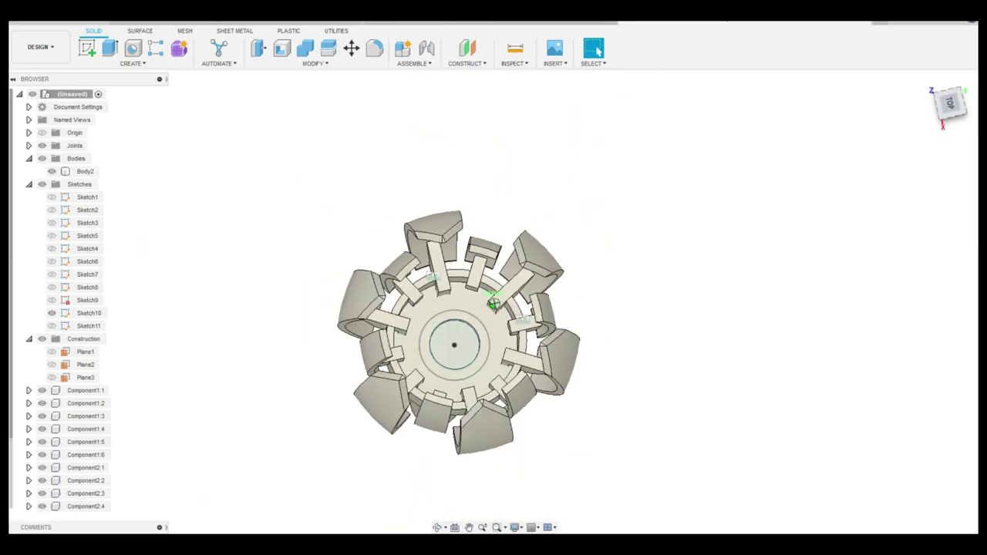